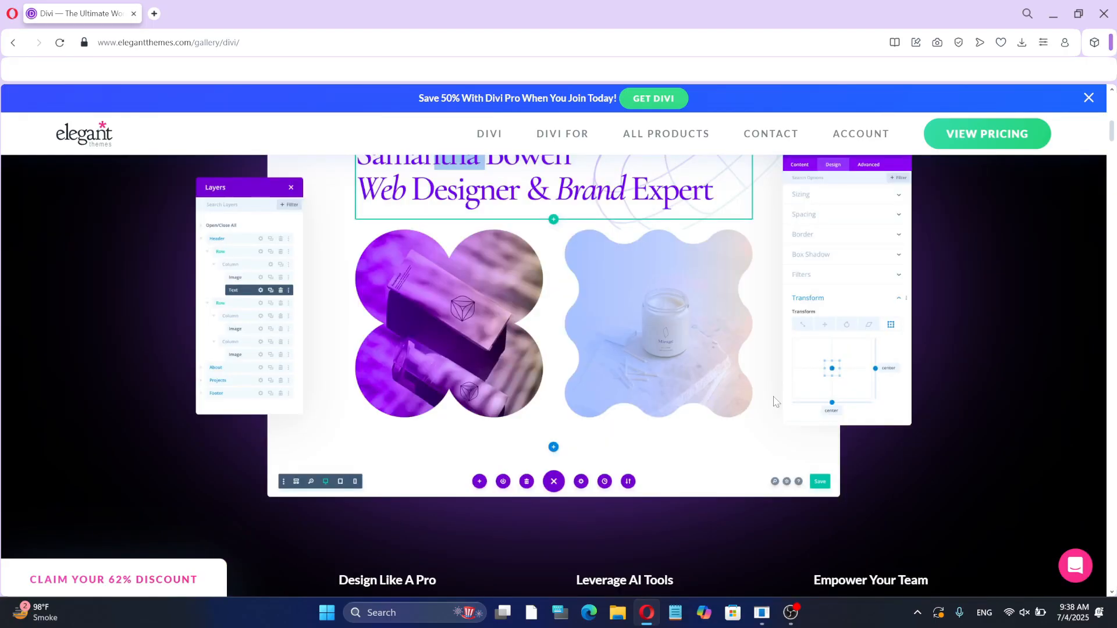
- Examine the visual editing and Quick Sites sections of the Divi product page
scroll(885, 325, up, 7)
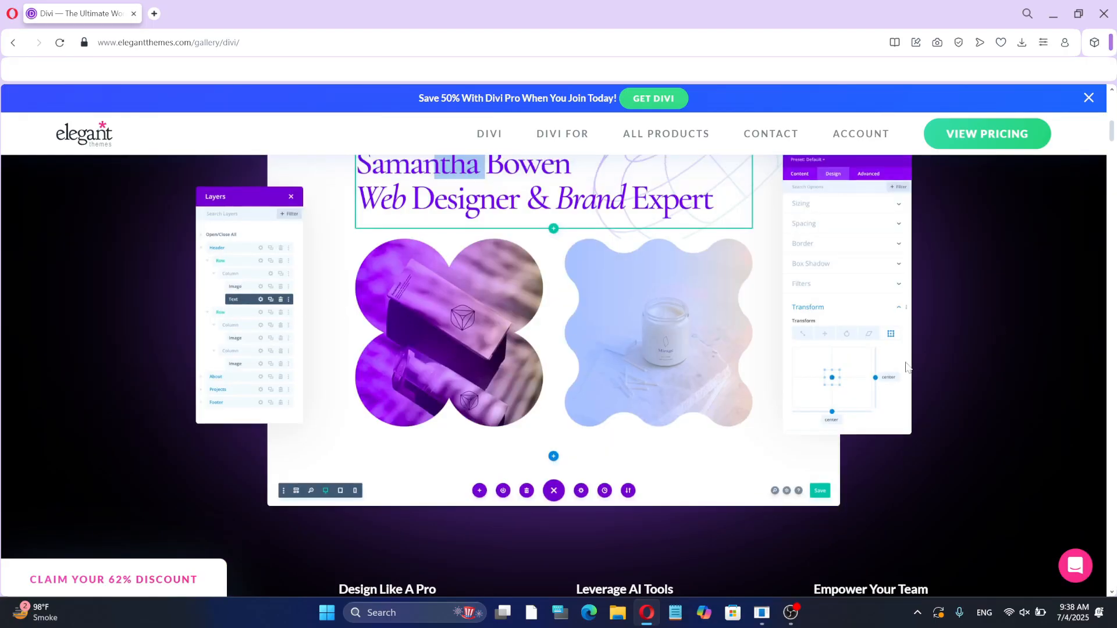
scroll(885, 369, down, 9)
scroll(465, 372, down, 6)
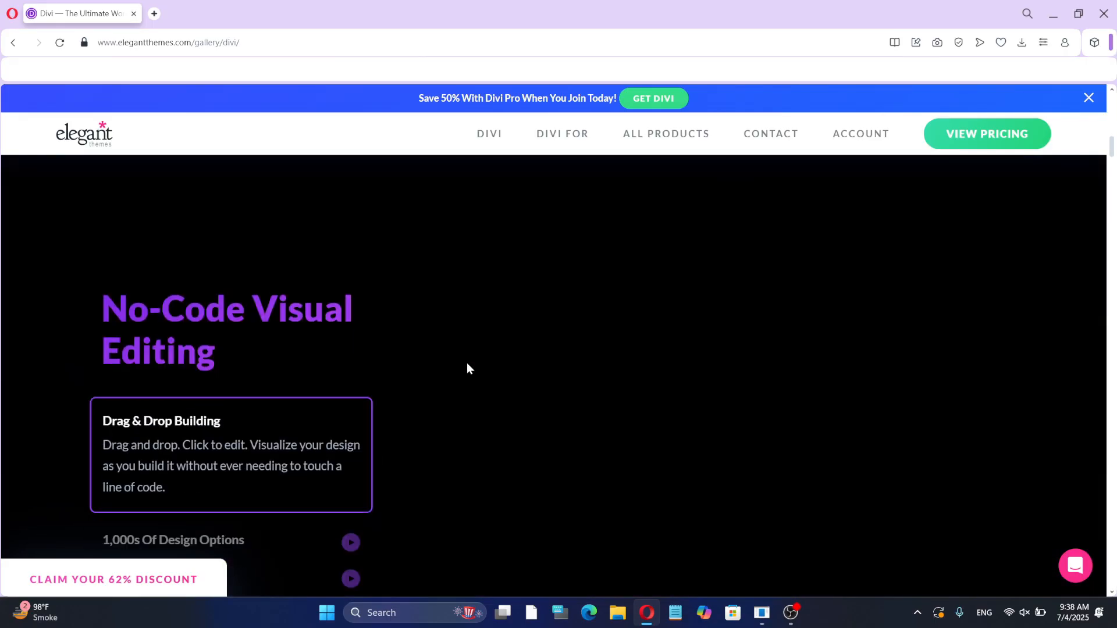
scroll(466, 367, down, 3)
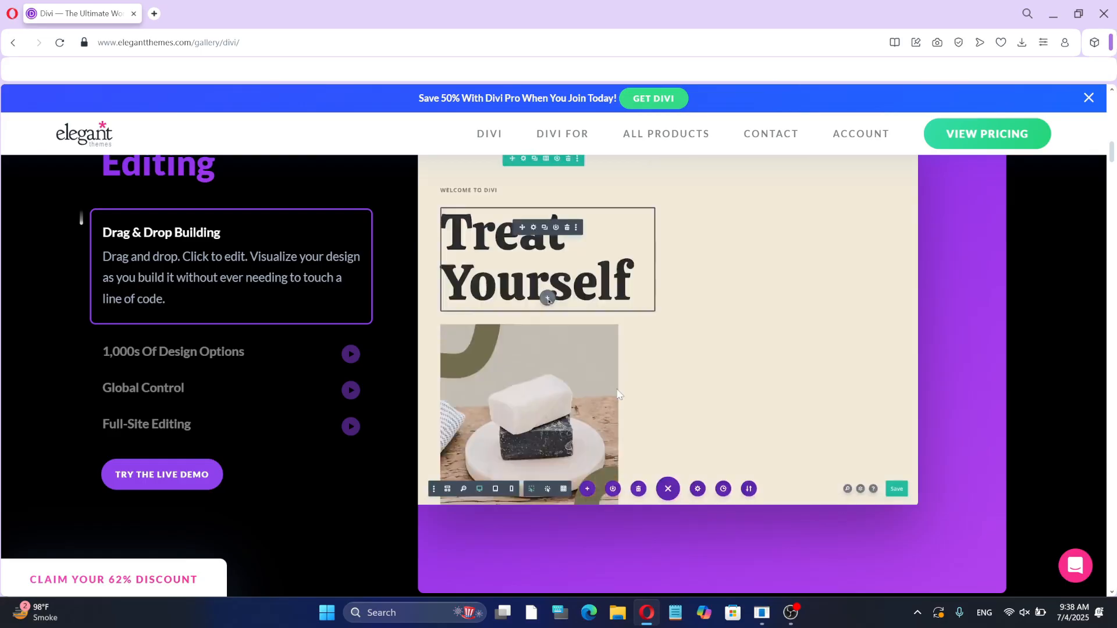
scroll(618, 394, down, 3)
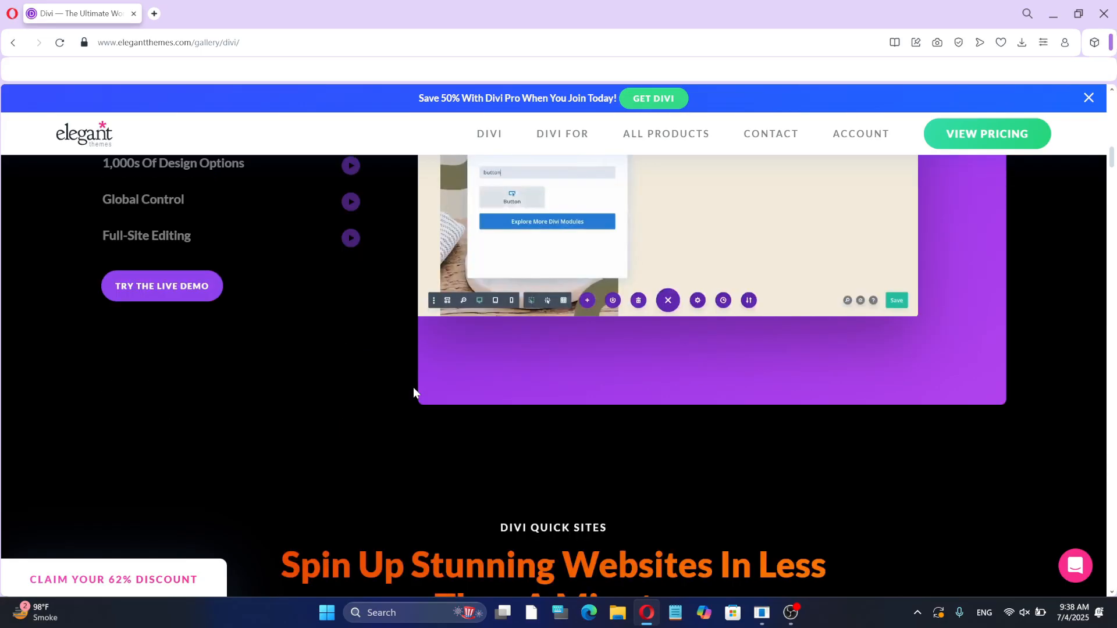
scroll(590, 362, down, 7)
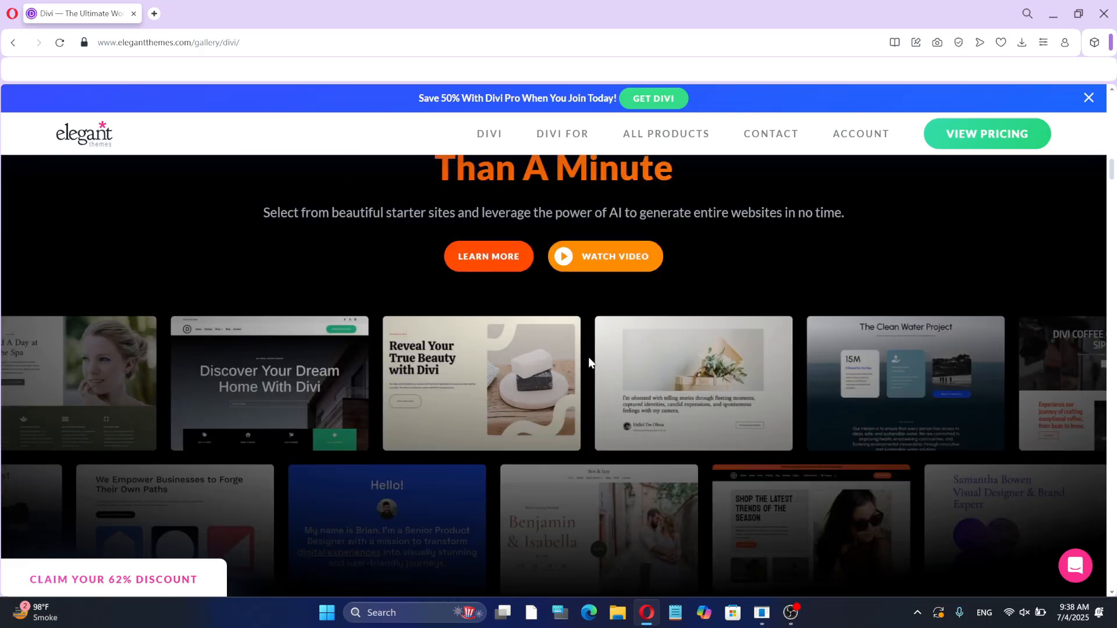
scroll(590, 362, up, 1)
scroll(588, 357, down, 3)
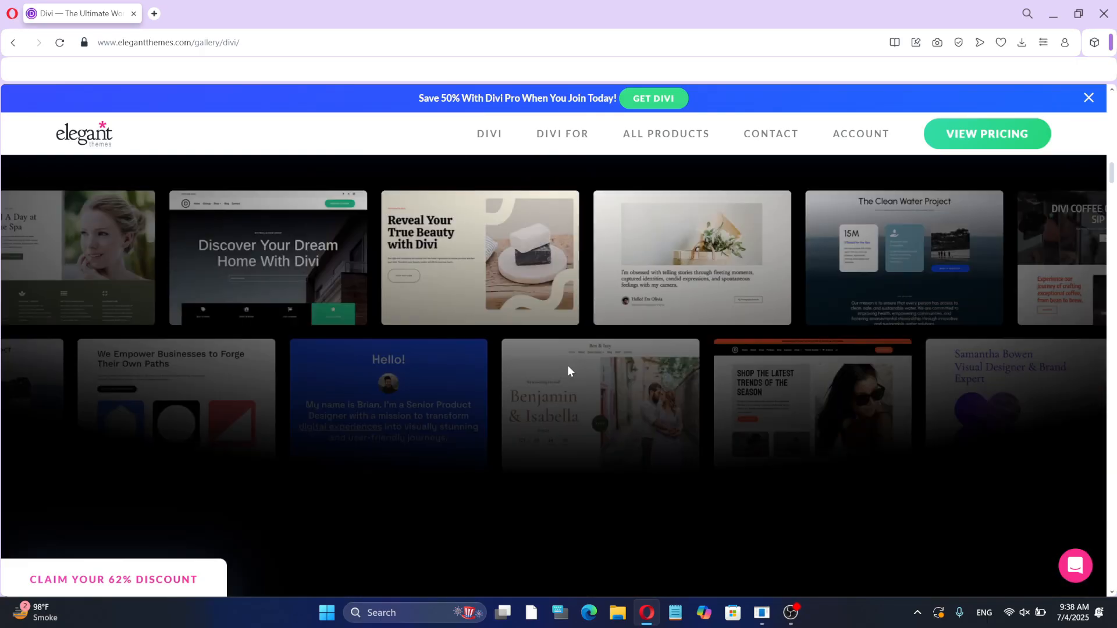
scroll(569, 370, down, 3)
scroll(569, 370, down, 3)
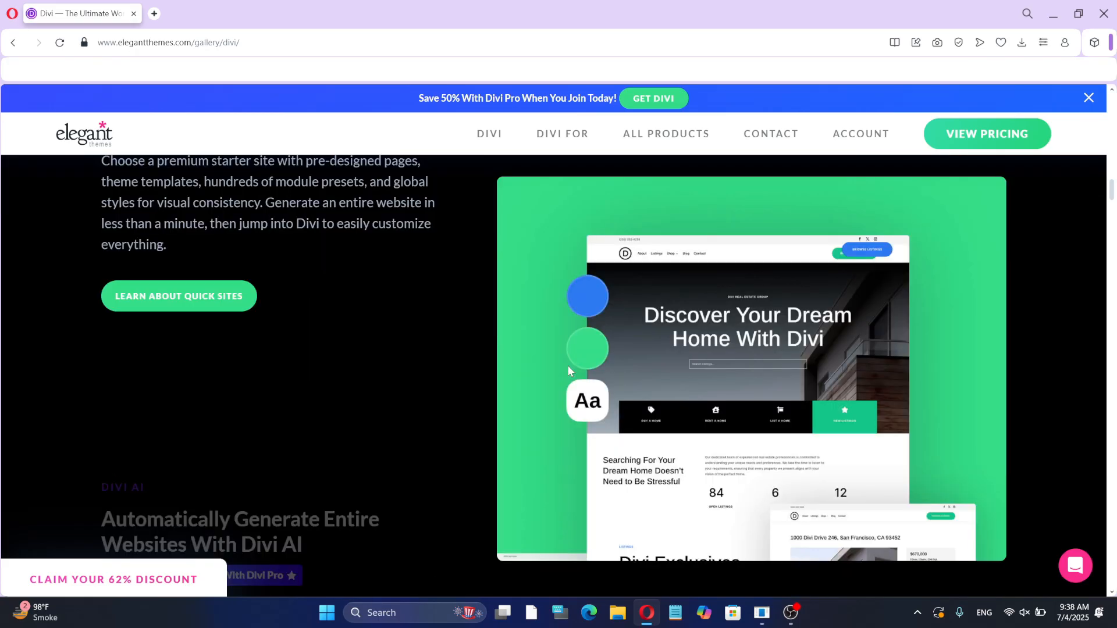
- Read through the Divi AI, premade layouts, building blocks and professional tools sections of the Divi product page
scroll(569, 370, down, 6)
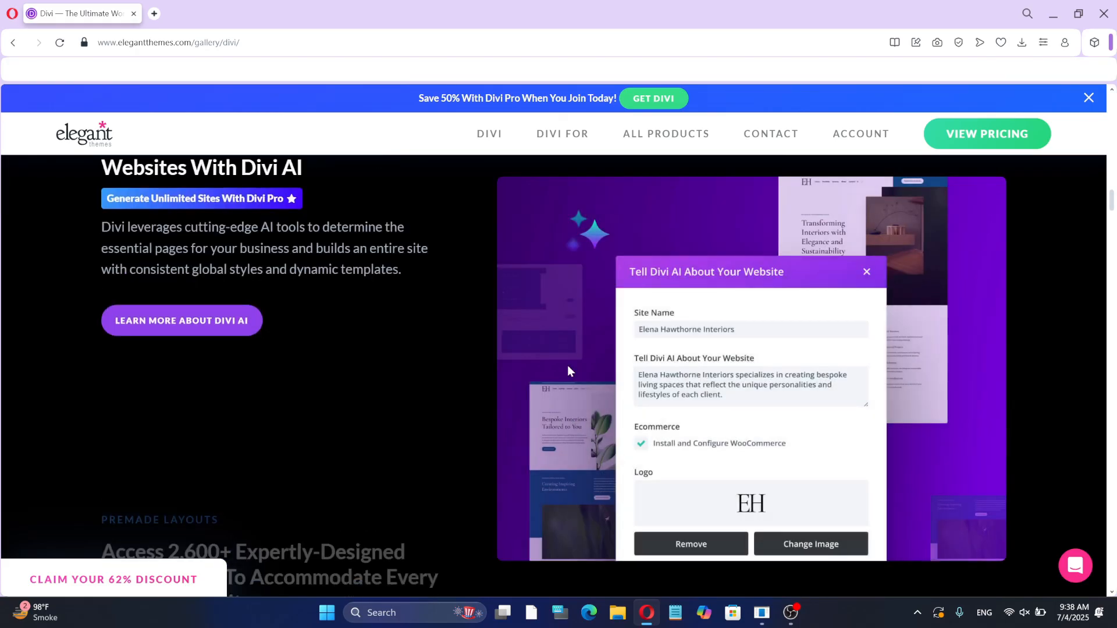
scroll(568, 367, down, 3)
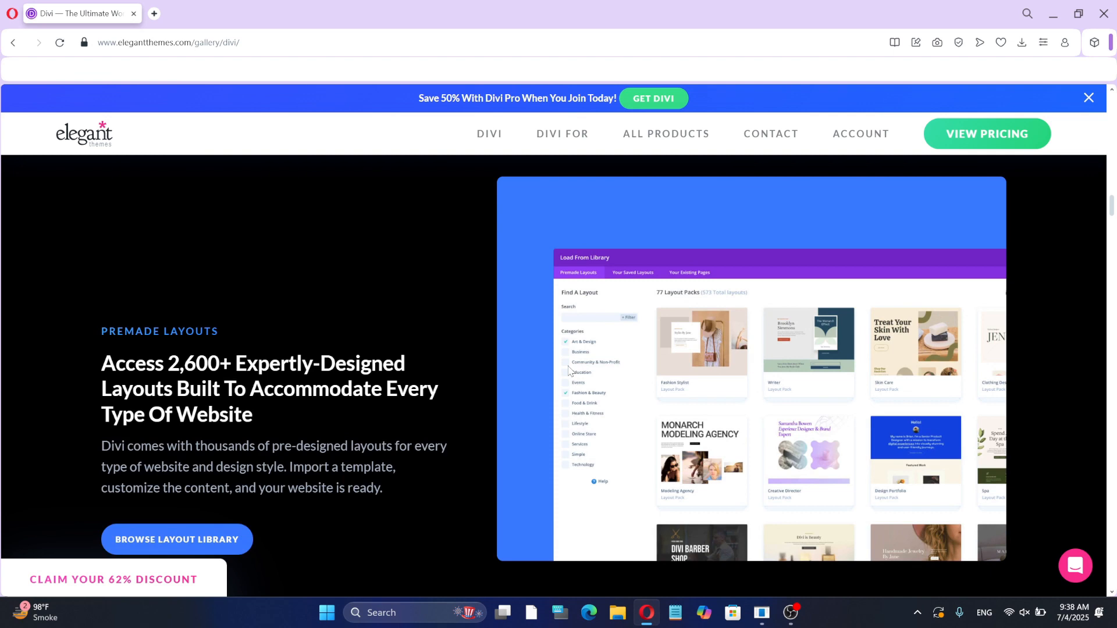
scroll(569, 370, down, 3)
scroll(569, 371, down, 6)
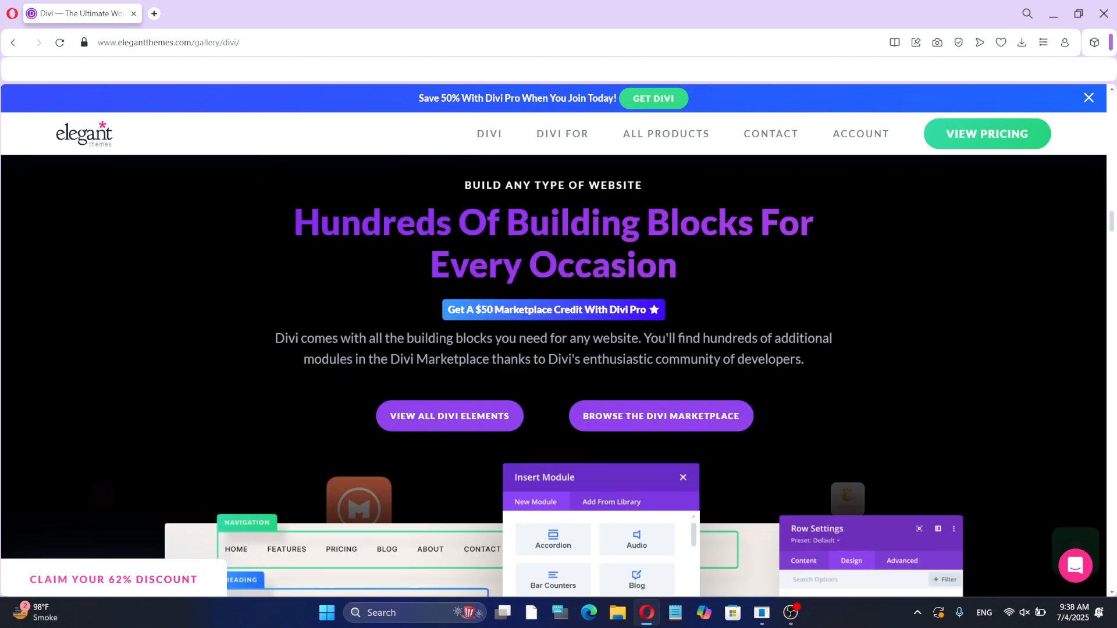
scroll(569, 371, down, 3)
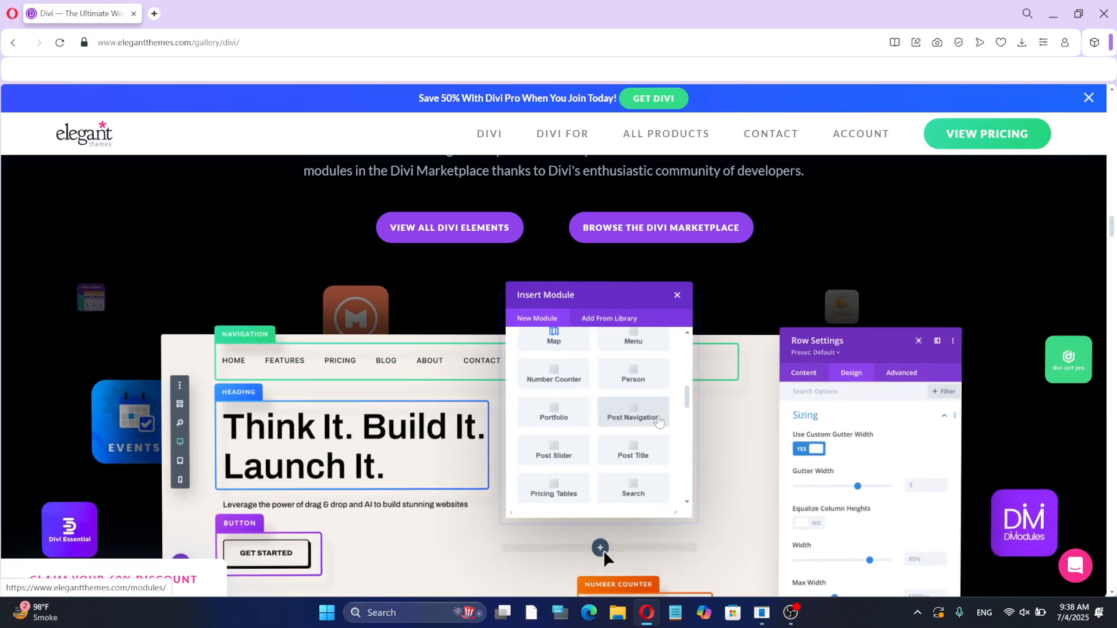
scroll(781, 469, down, 3)
scroll(781, 468, up, 3)
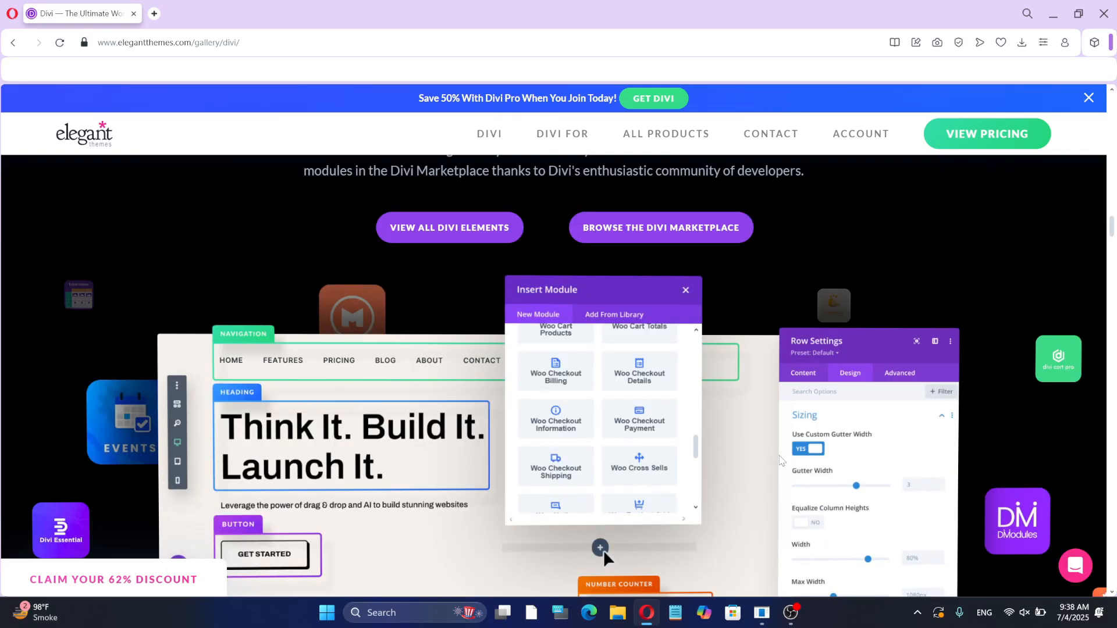
scroll(779, 461, down, 6)
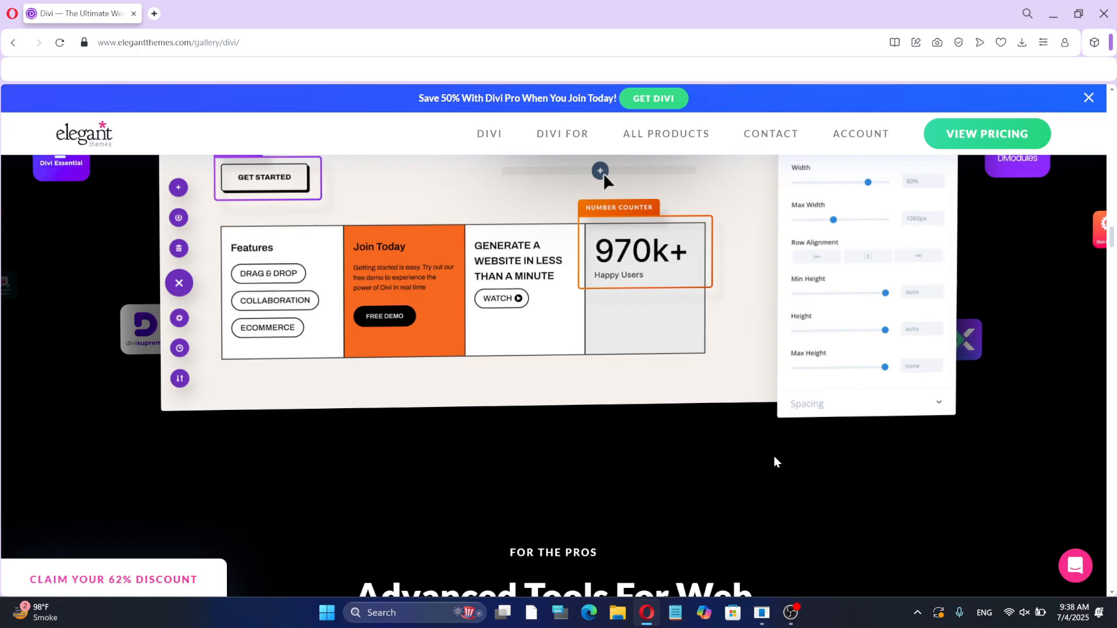
scroll(958, 425, down, 6)
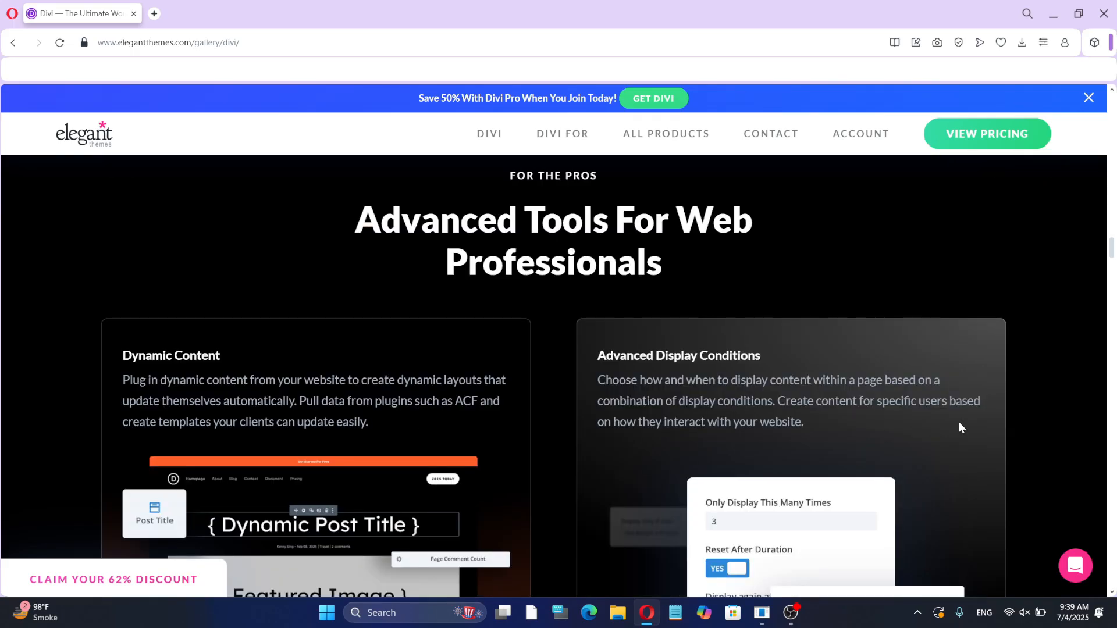
scroll(961, 428, down, 3)
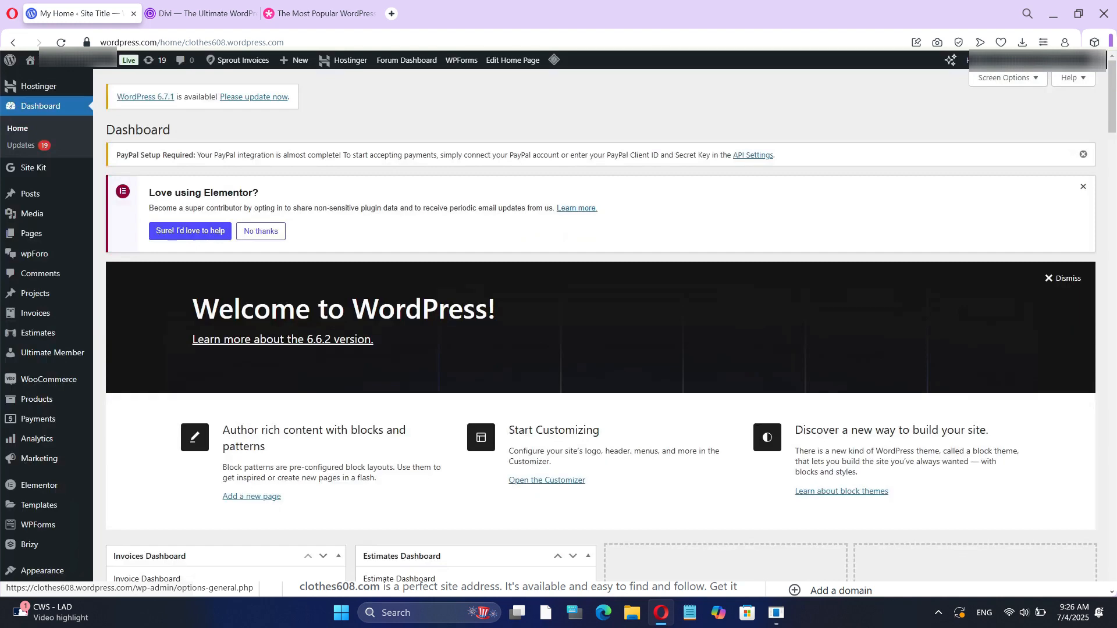
- Open the WordPress themes page from the dashboard and look through the installed themes
scroll(45, 342, down, 5)
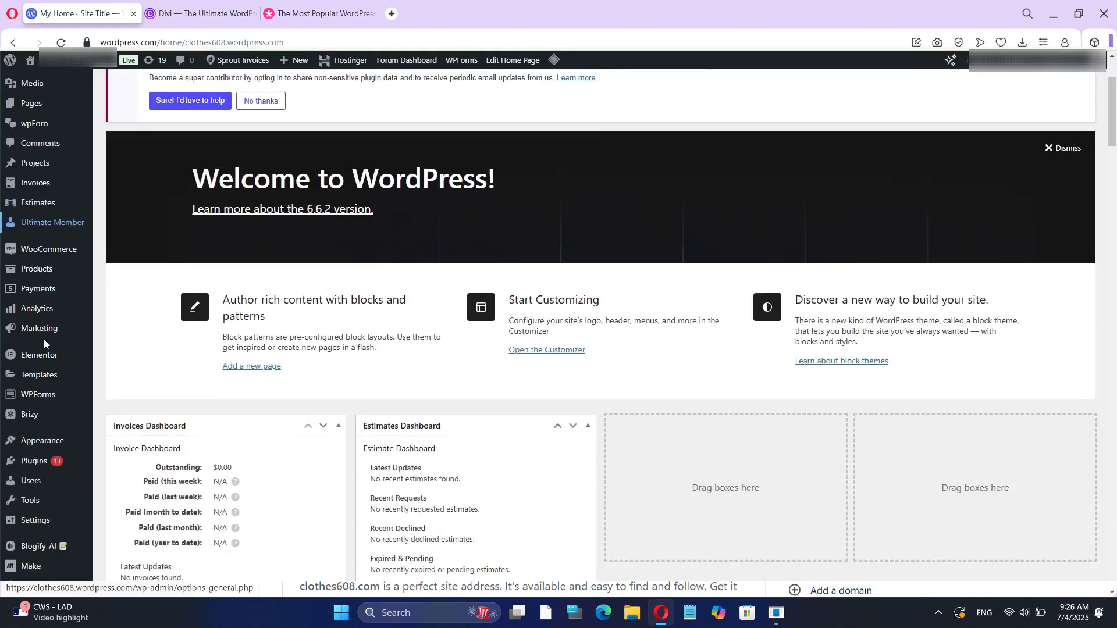
scroll(45, 343, up, 4)
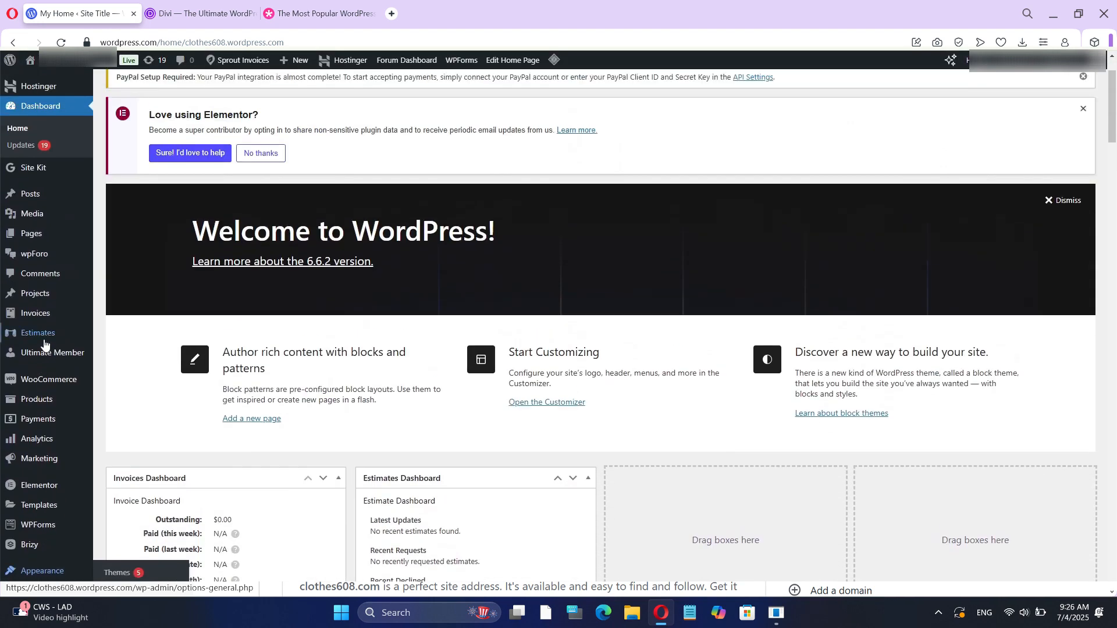
scroll(44, 344, down, 1)
scroll(45, 343, down, 3)
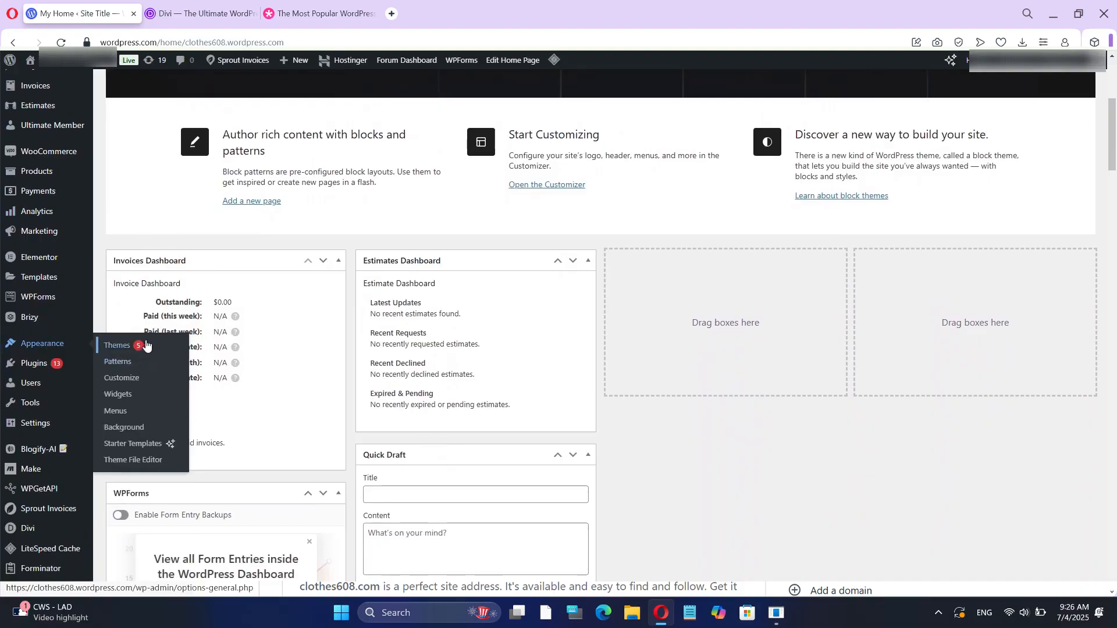
click(117, 346)
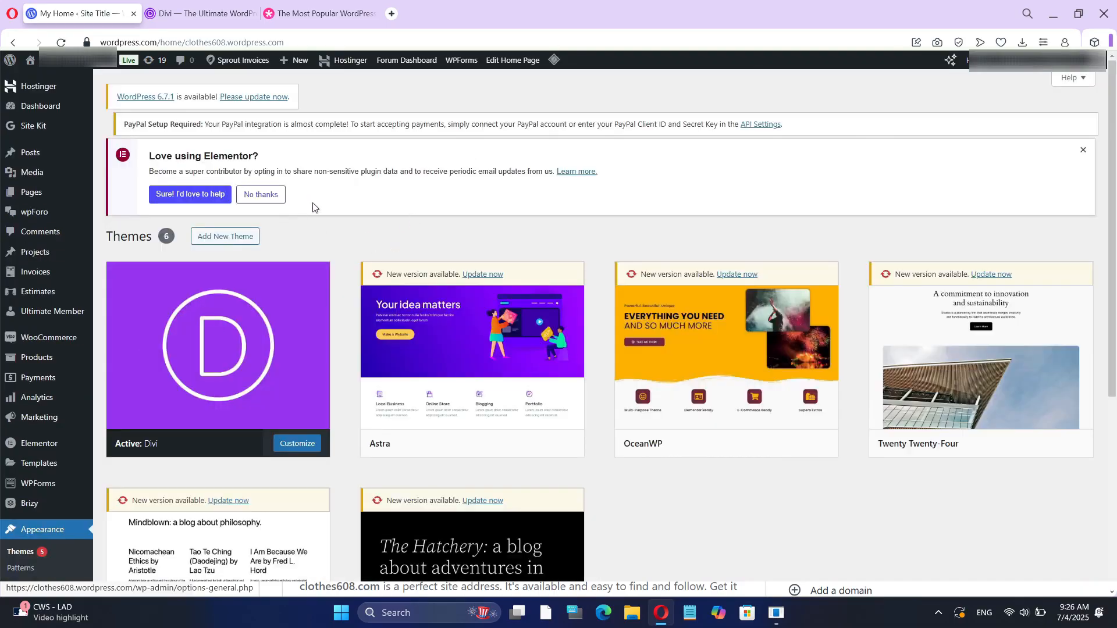
scroll(370, 275, down, 5)
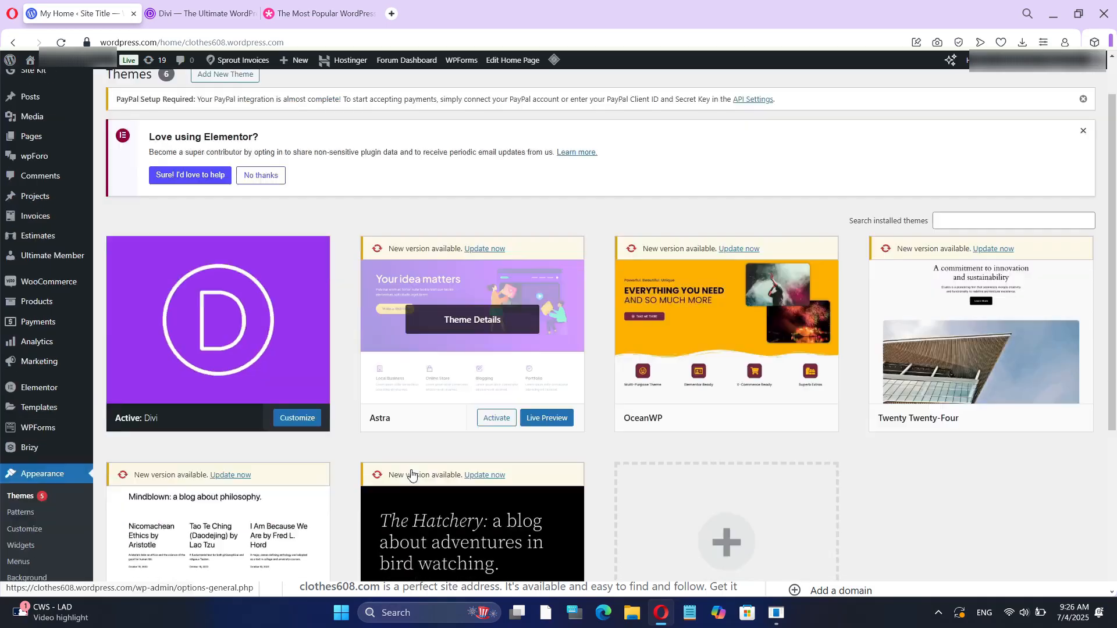
scroll(727, 349, up, 5)
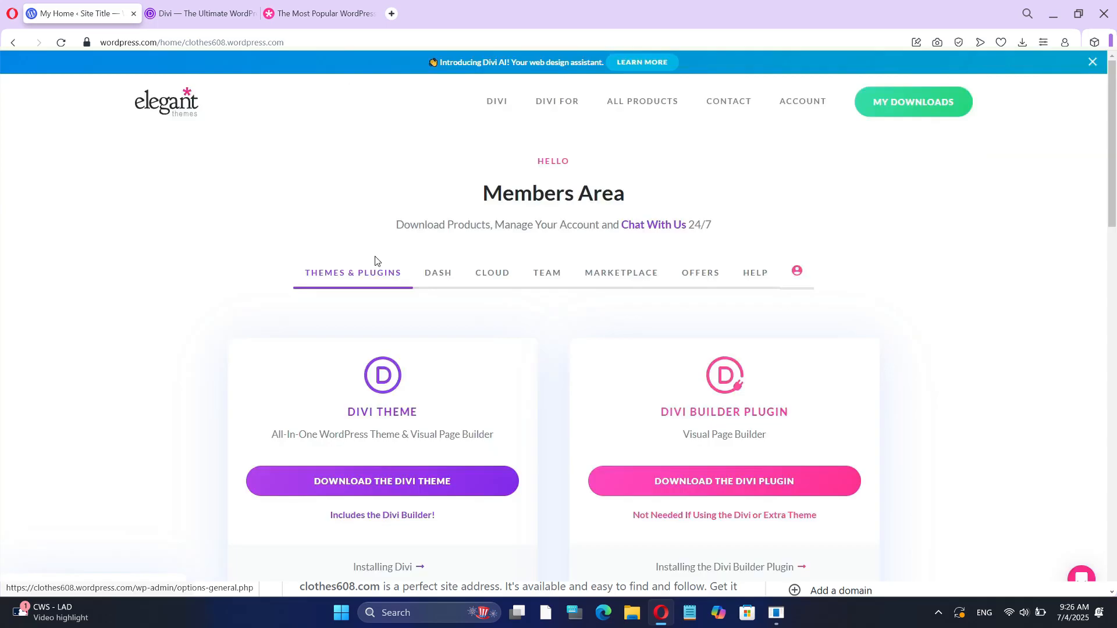
- Download the Divi theme from the Elegant Themes members area
scroll(404, 342, down, 2)
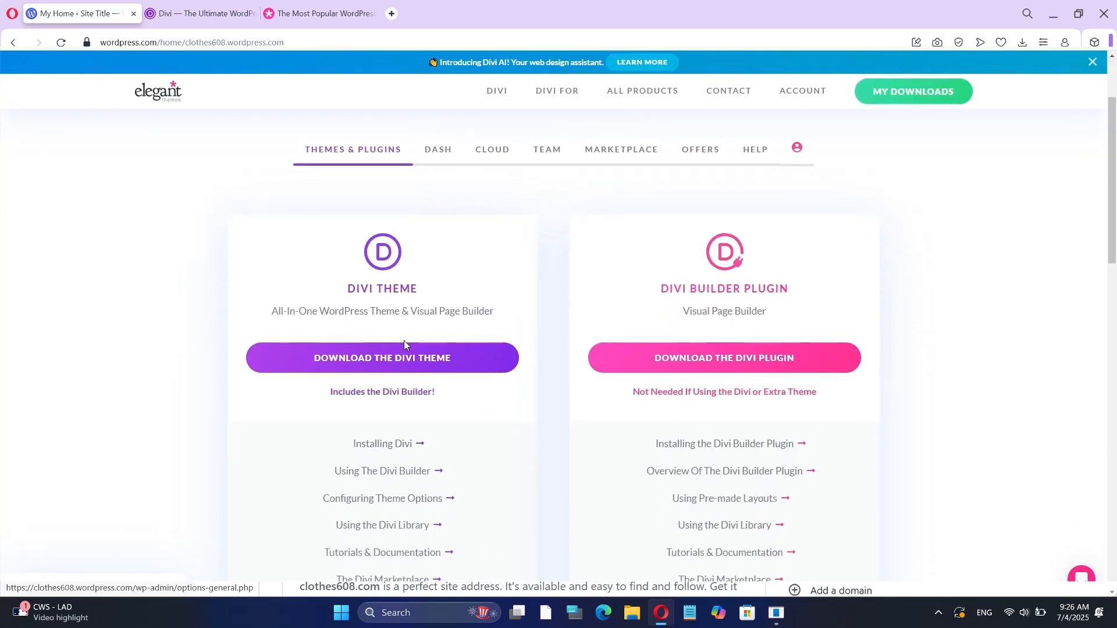
scroll(404, 343, up, 2)
scroll(404, 342, down, 2)
scroll(405, 346, down, 1)
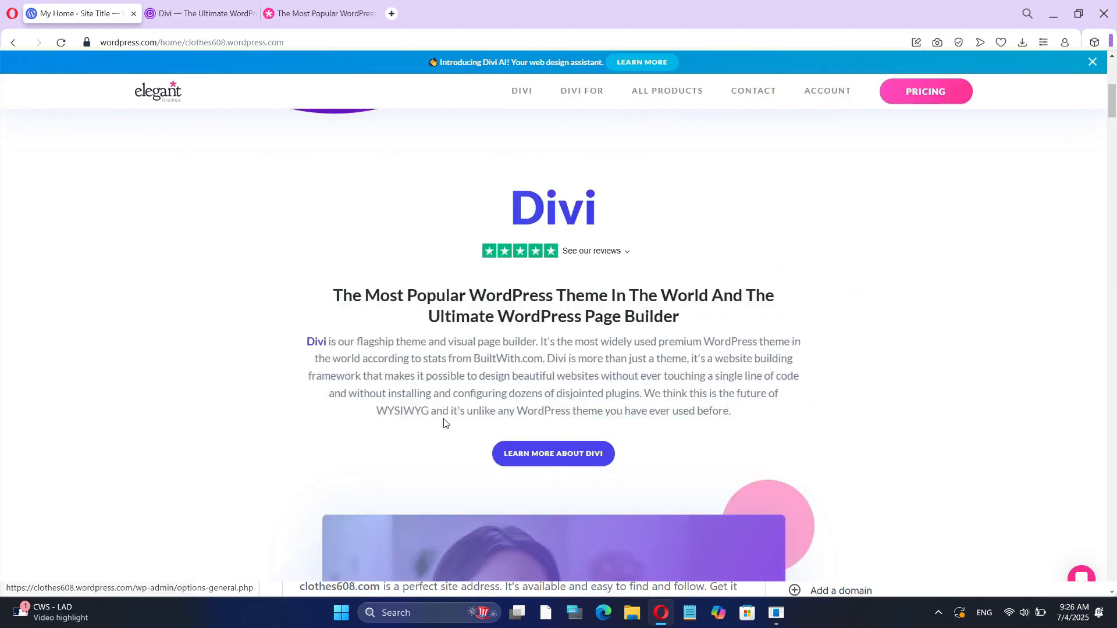
scroll(443, 418, down, 4)
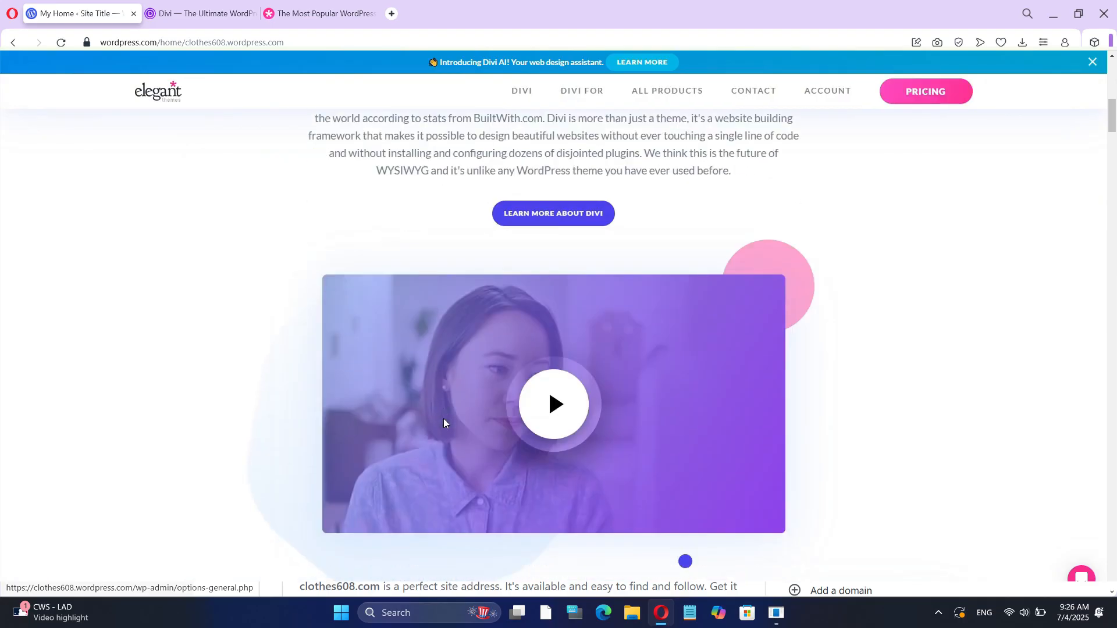
scroll(444, 423, up, 10)
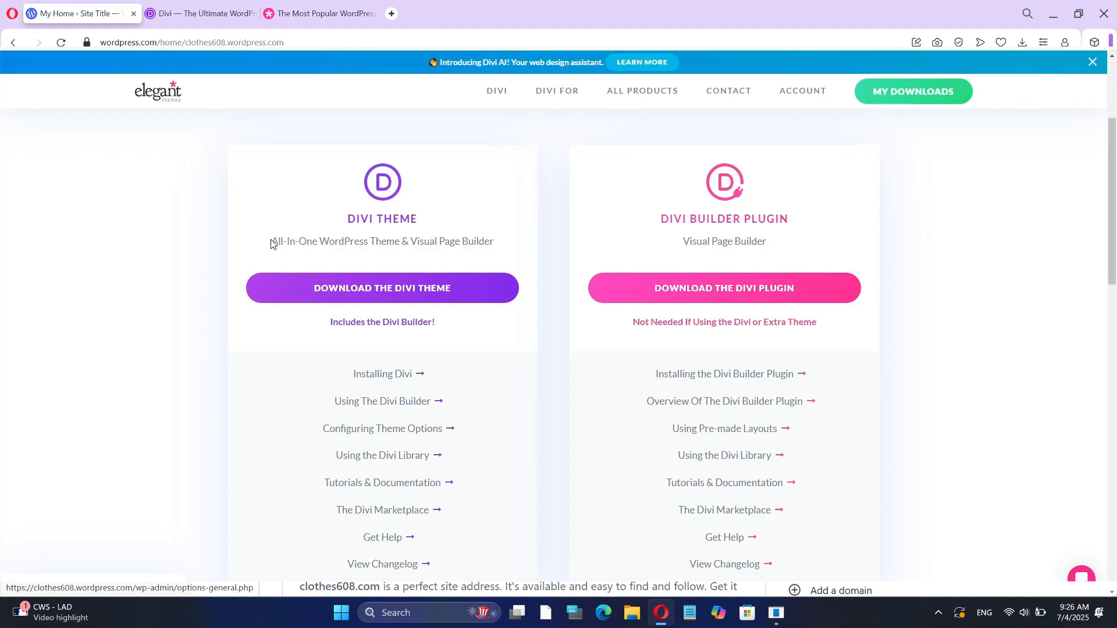
click(419, 302)
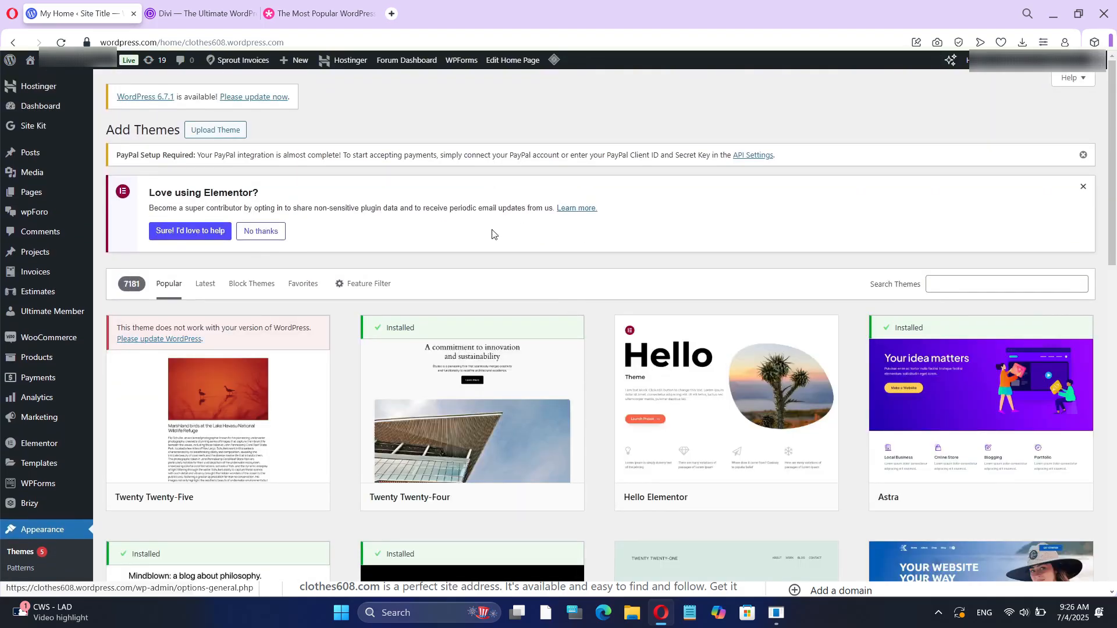
- Open the theme upload form and look for Divi.zip in the Downloads folder without uploading a file
click(230, 130)
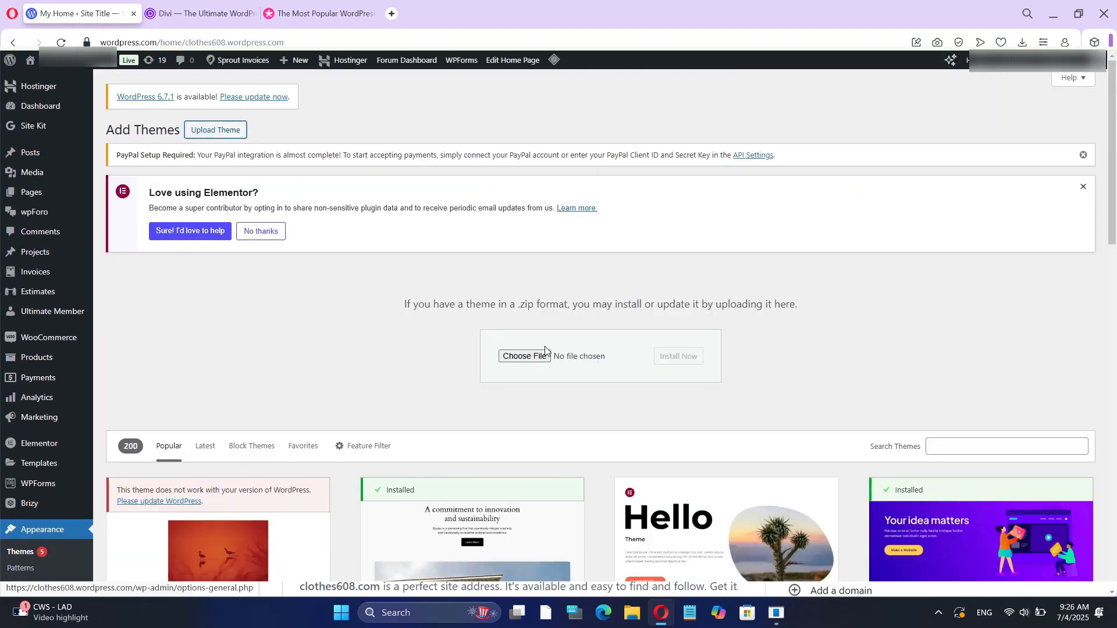
click(529, 357)
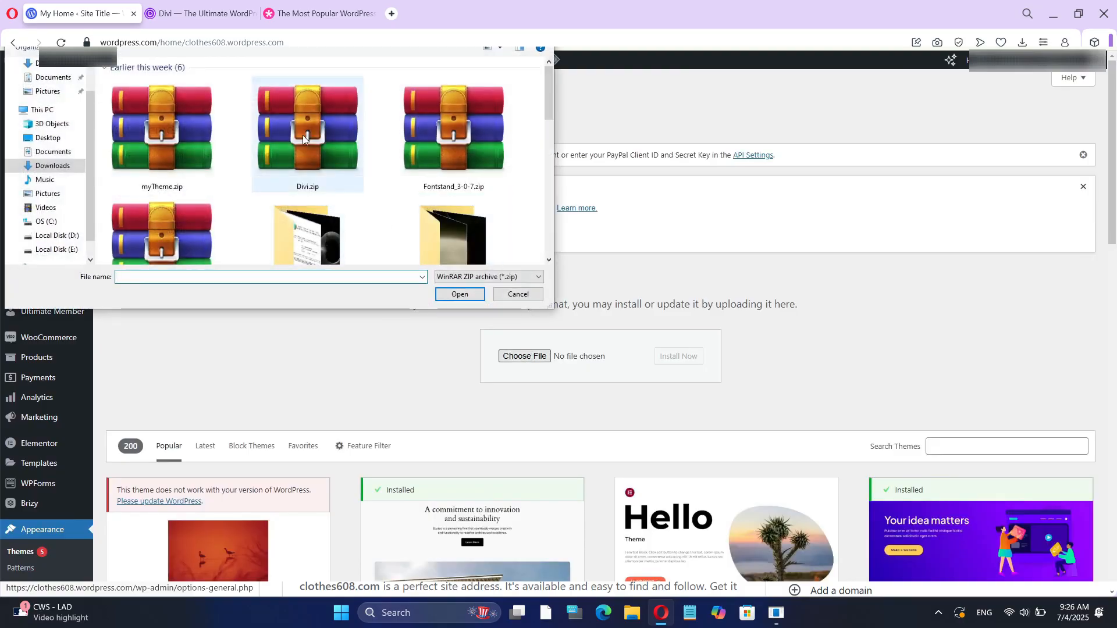
click(518, 295)
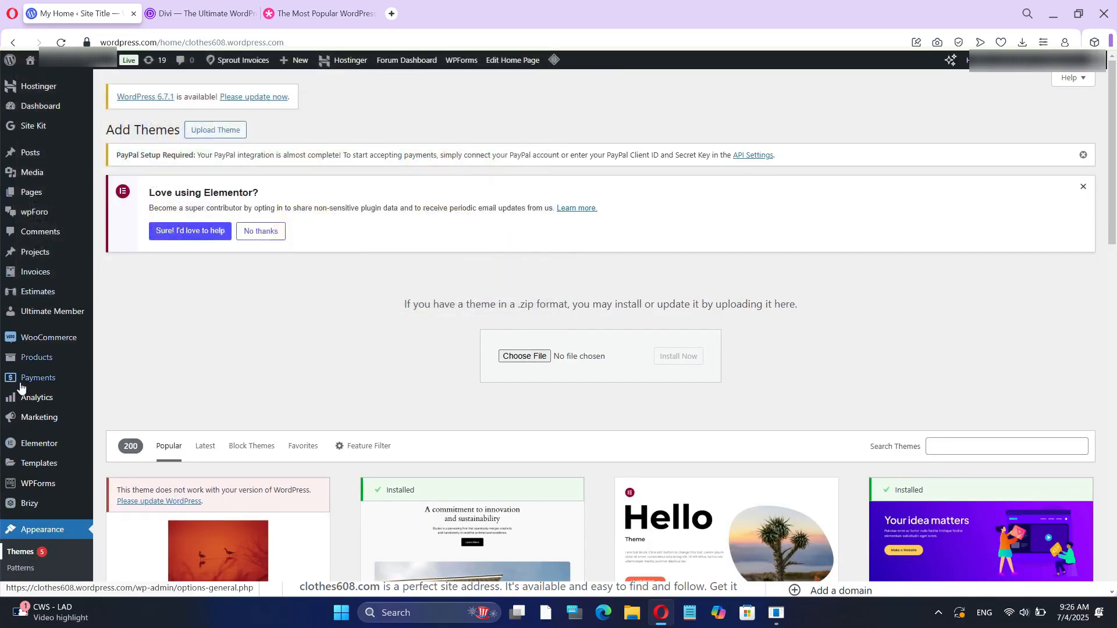
- Create a new WordPress page titled "home" and launch the Divi Builder for it
scroll(20, 382, down, 8)
scroll(19, 382, up, 8)
scroll(19, 382, up, 1)
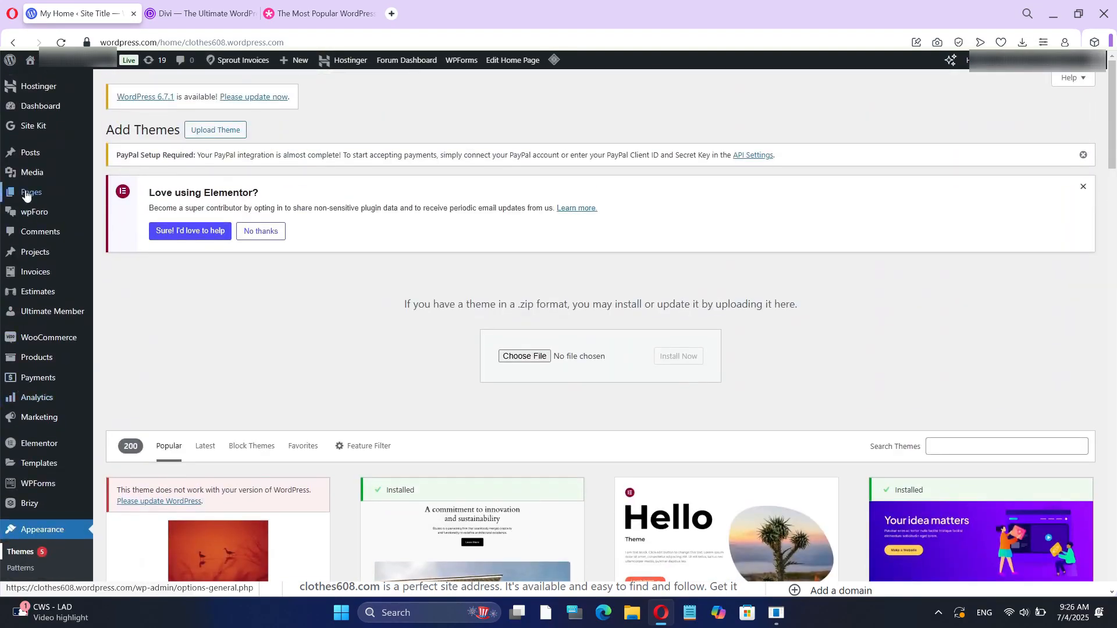
mouse_move(37, 190)
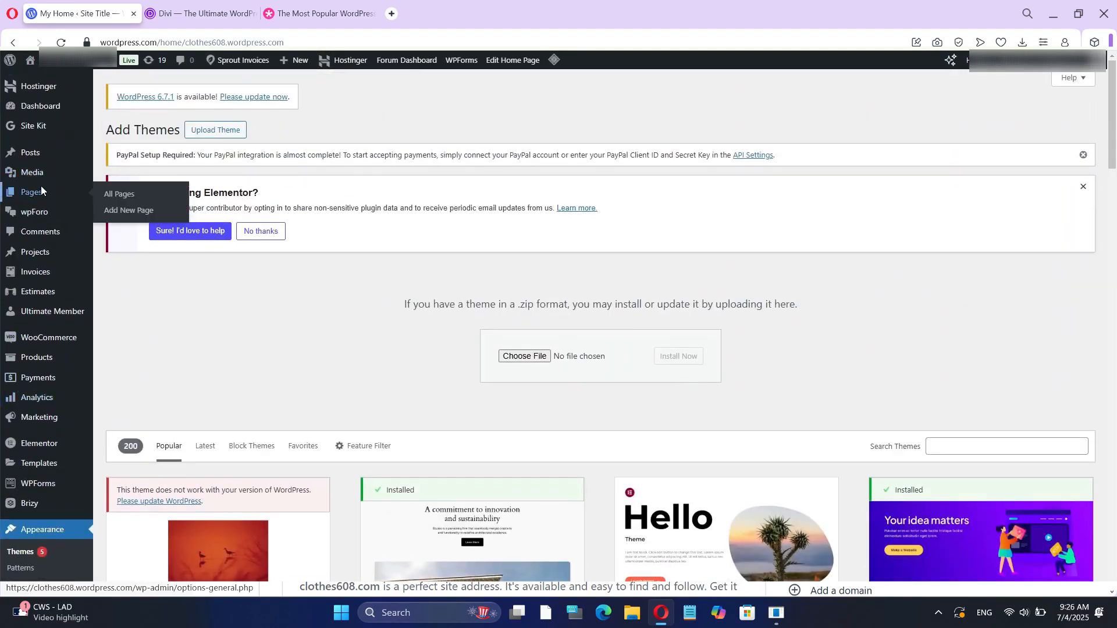
click(129, 210)
text(hoem)
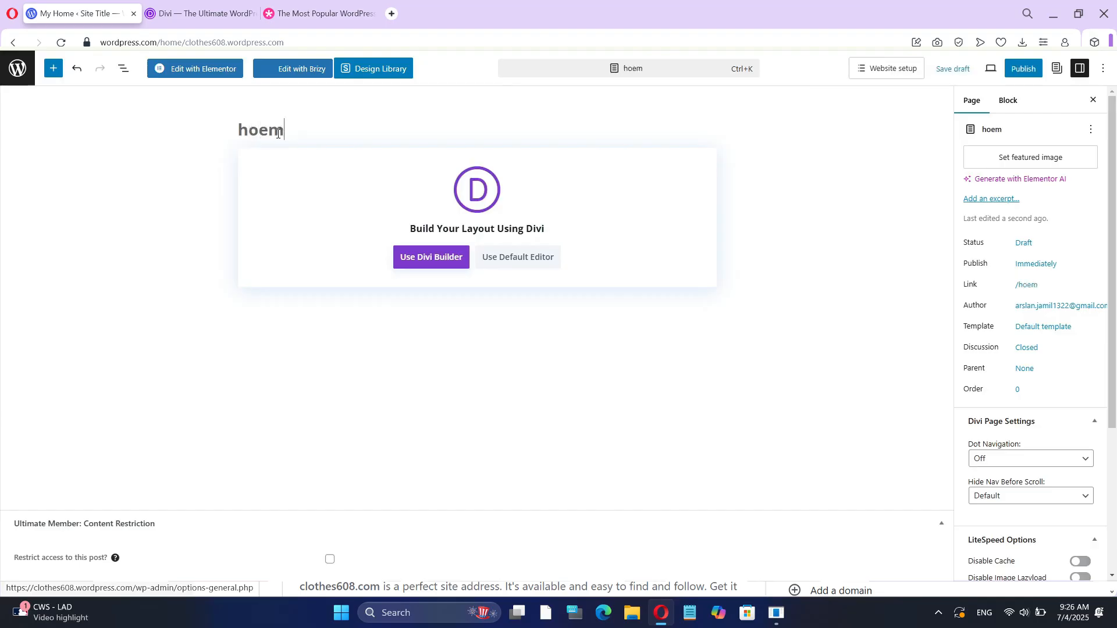
key(BackSpace)
key(BackSpace)
text(me)
click(432, 251)
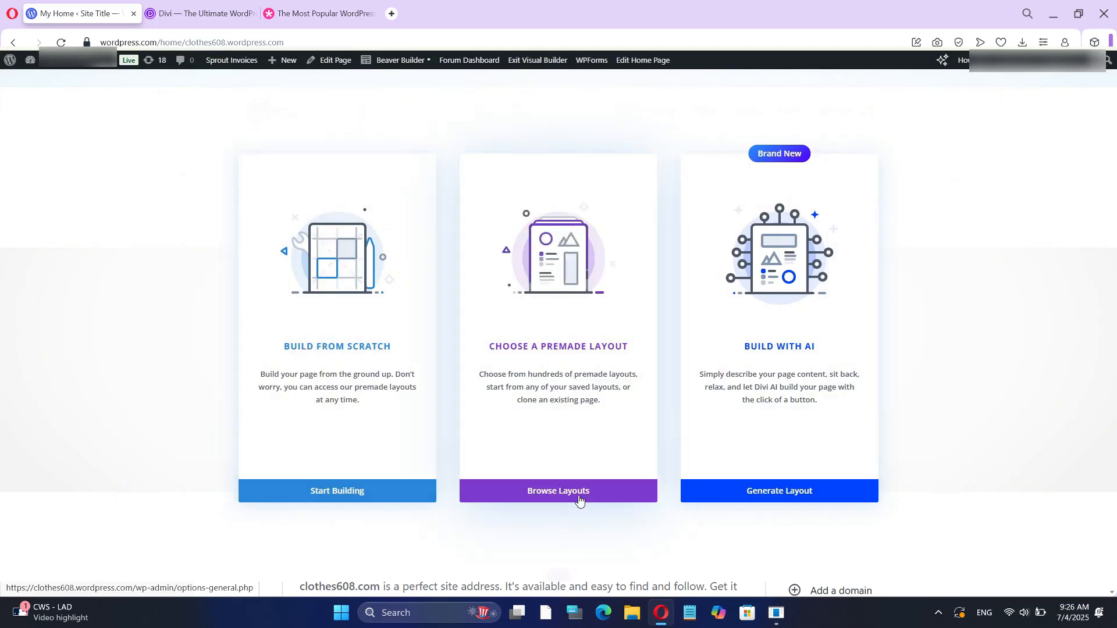
- Choose to start from a premade layout and filter the layout packs to the Business category
click(621, 484)
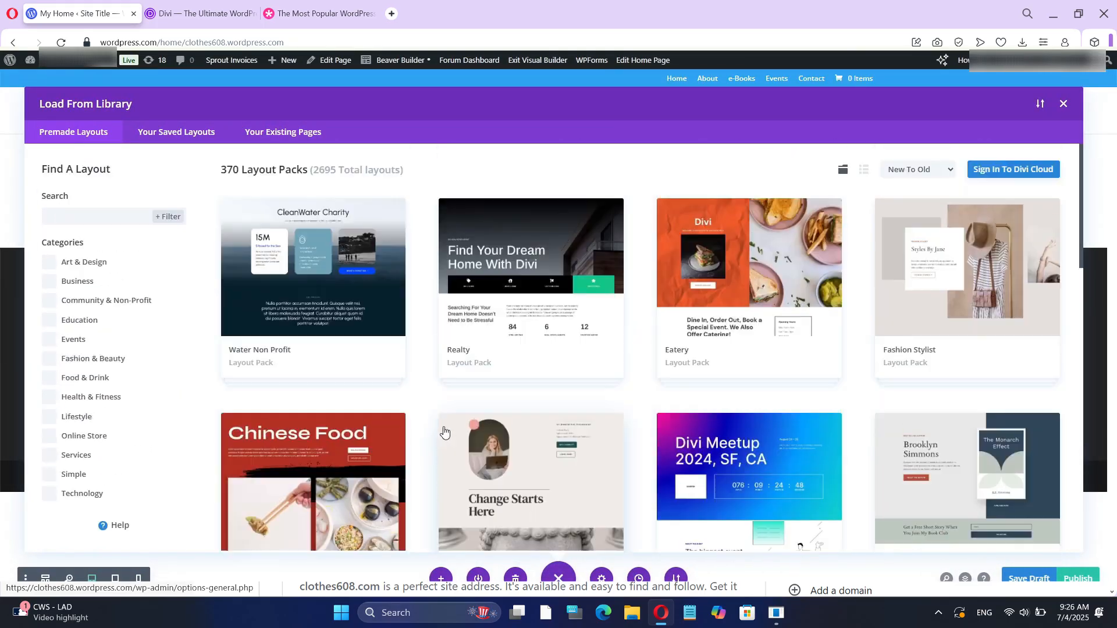
click(81, 286)
scroll(697, 307, down, 3)
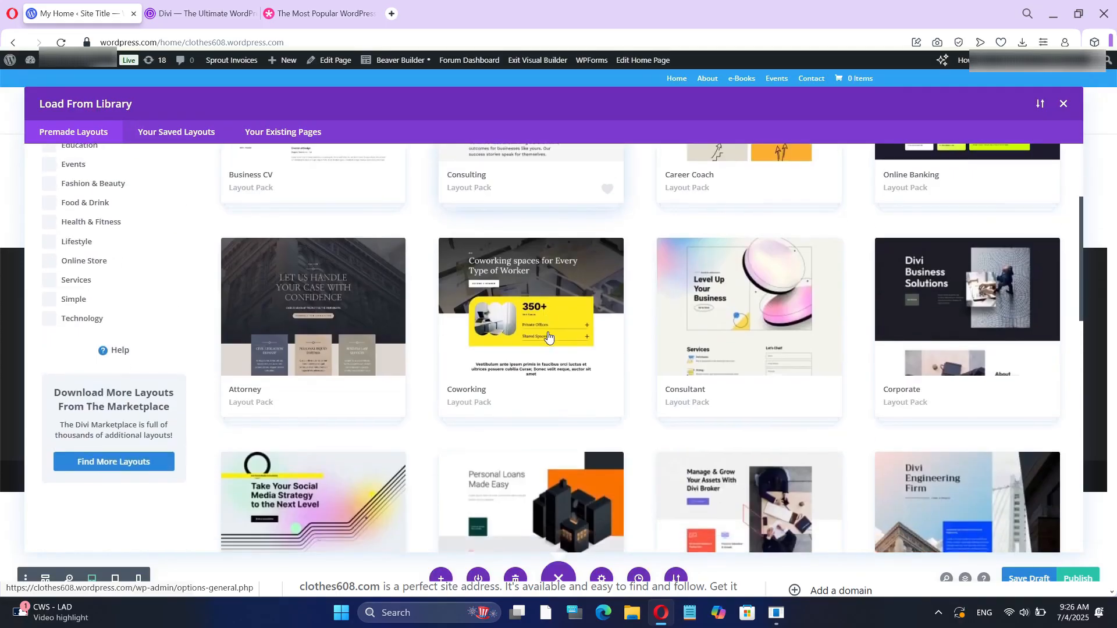
- Load the Landing layout from the Coworking layout pack into the page
click(547, 304)
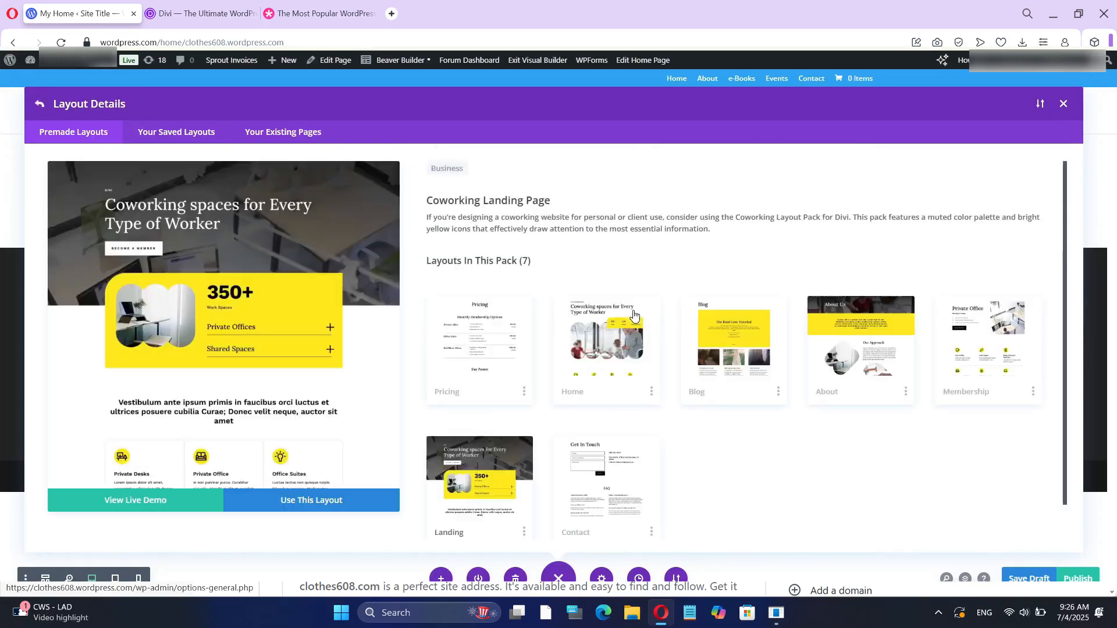
click(338, 502)
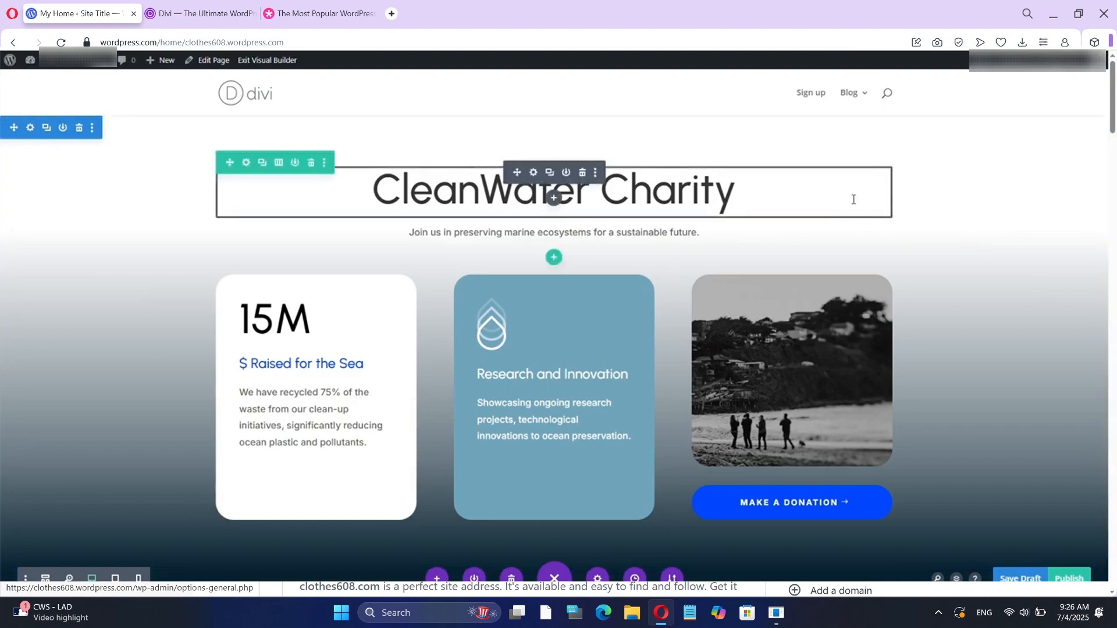
- Look through the loaded page from the header to the footer and return to its first section
scroll(853, 199, down, 10)
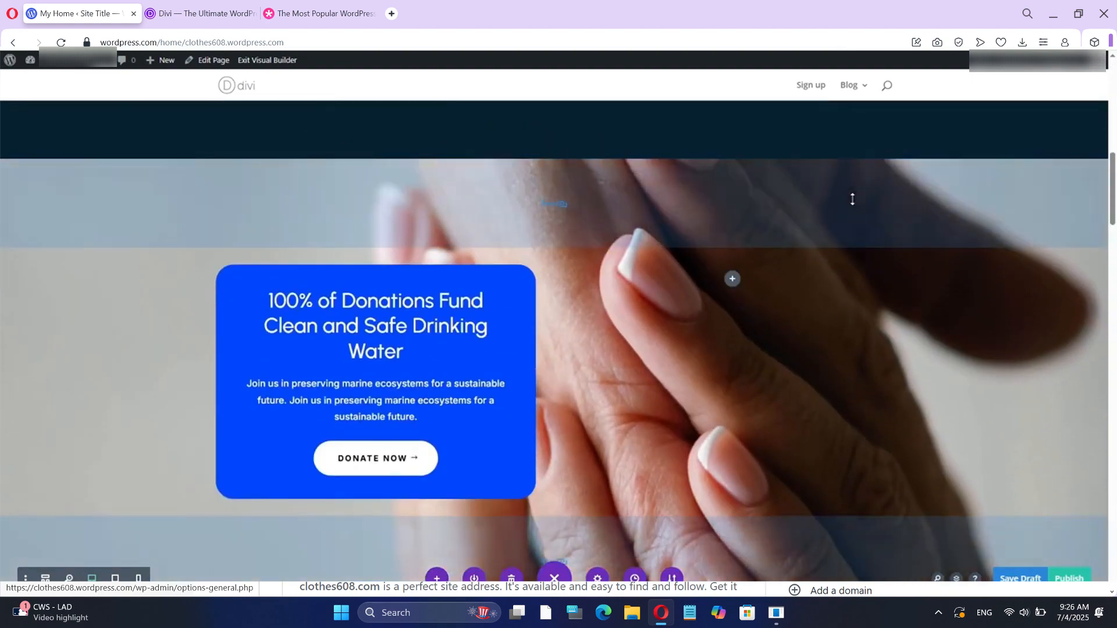
scroll(852, 199, down, 15)
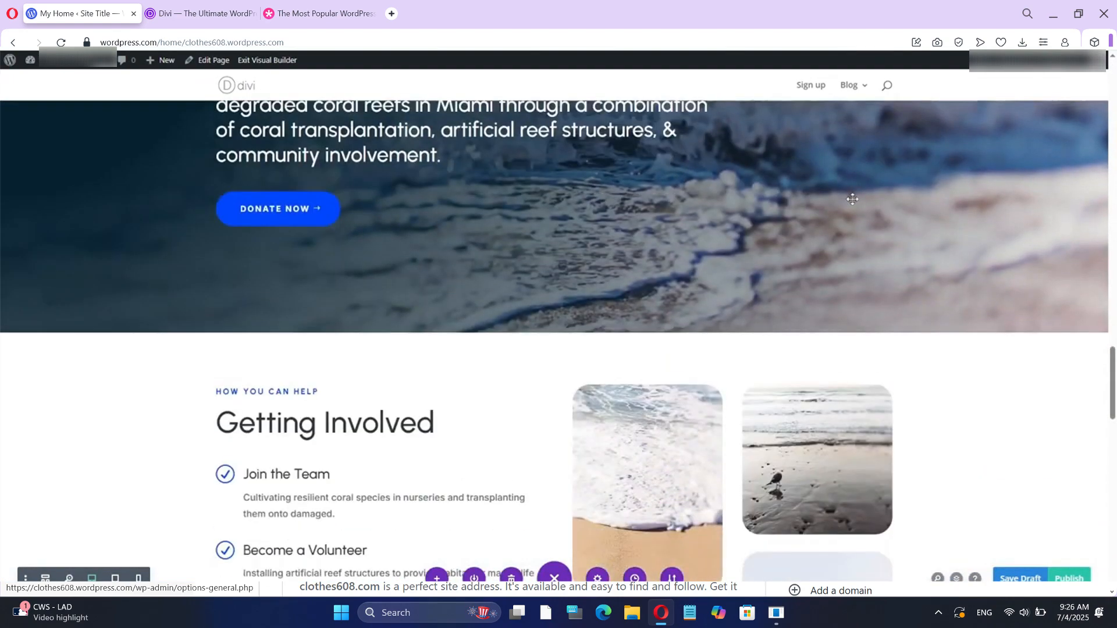
scroll(852, 199, down, 15)
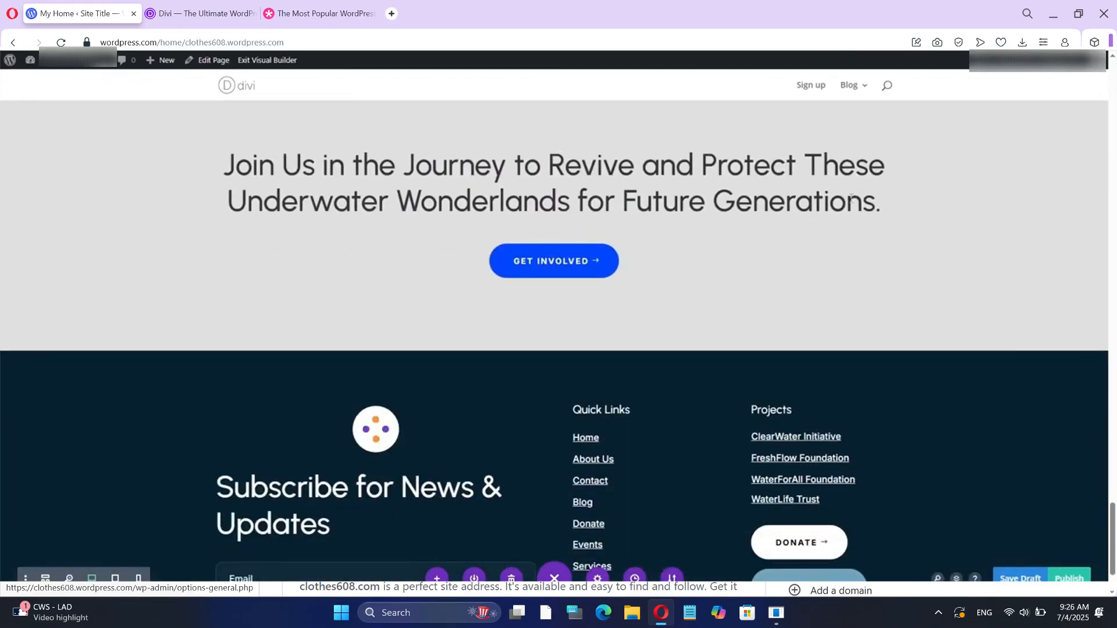
scroll(851, 197, down, 3)
scroll(850, 199, up, 10)
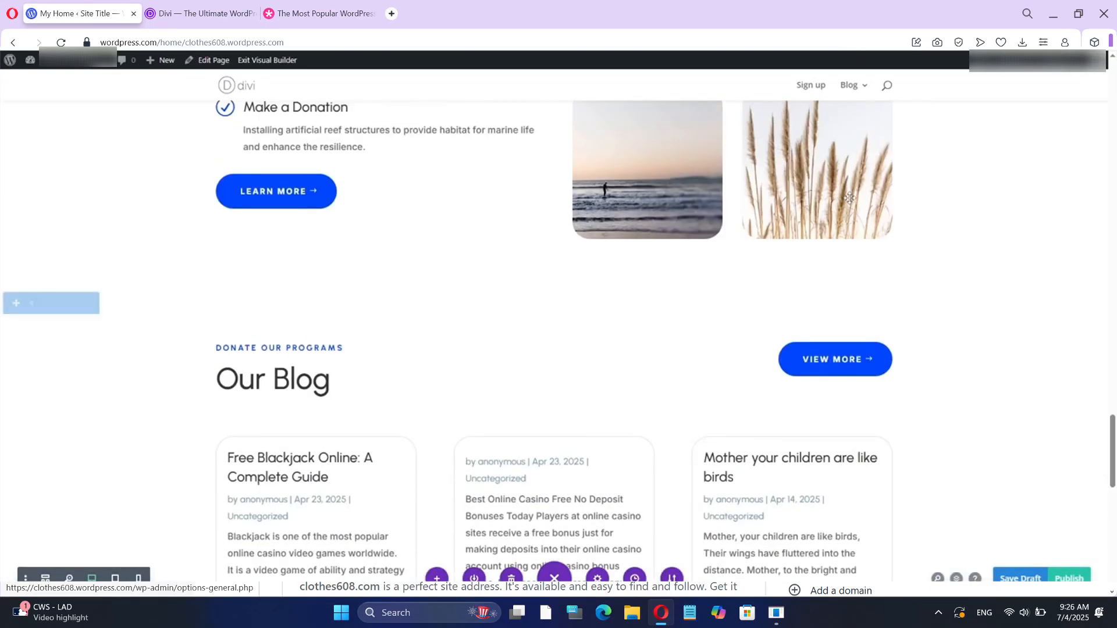
scroll(850, 198, up, 10)
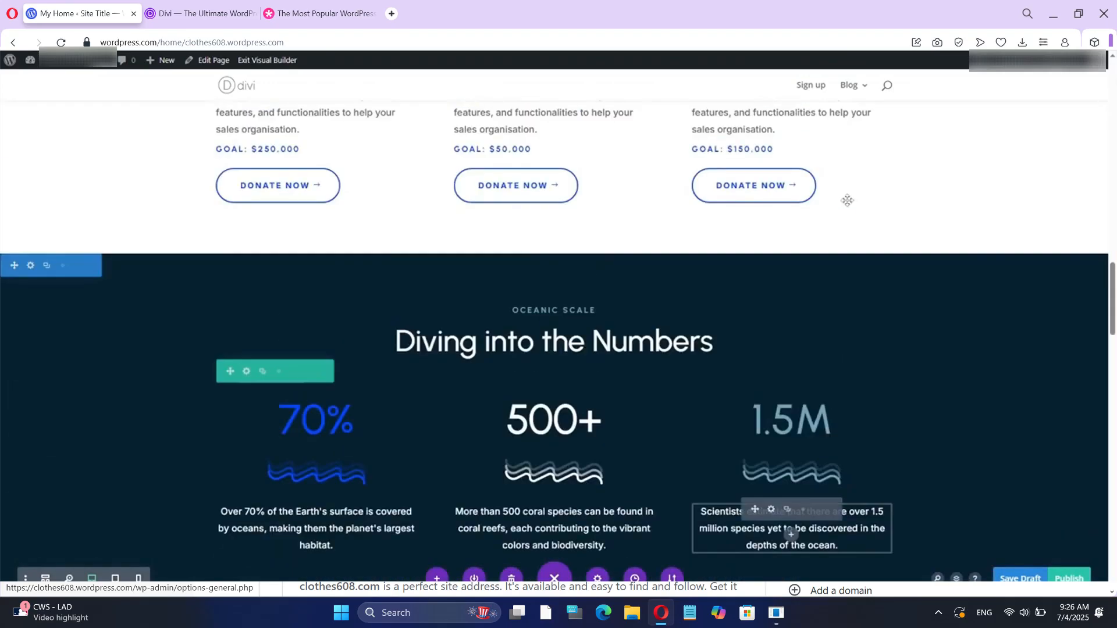
scroll(847, 200, up, 10)
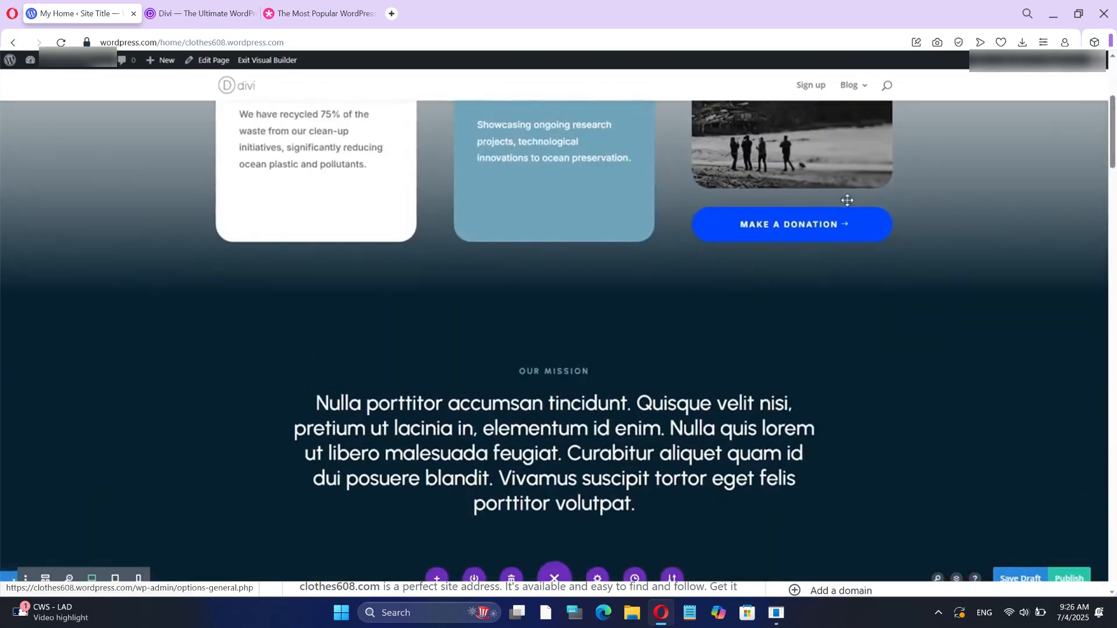
scroll(847, 200, up, 5)
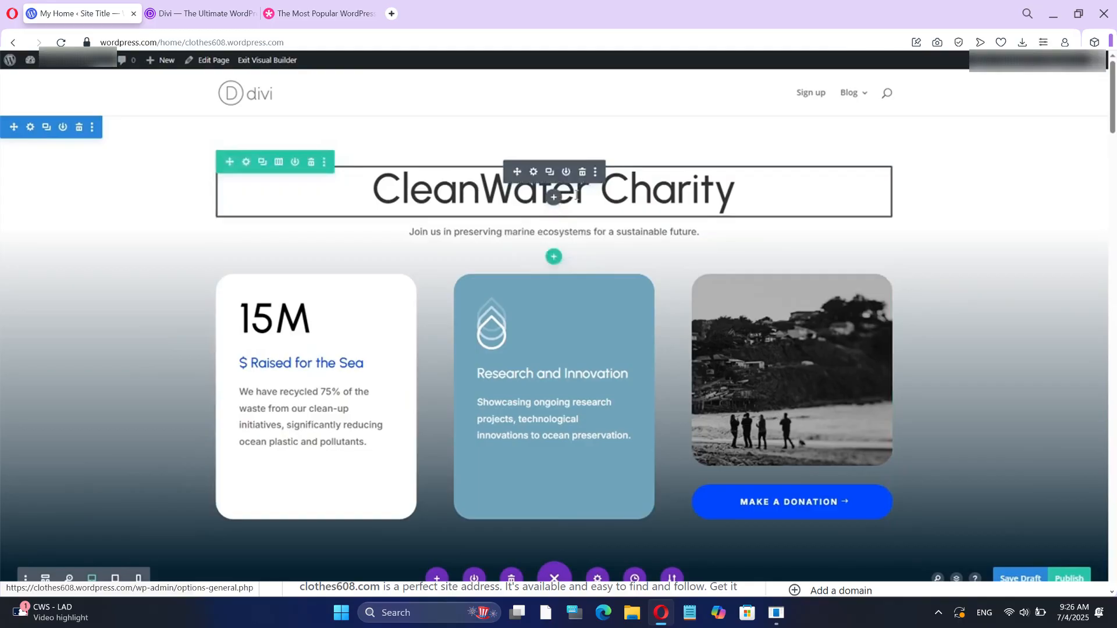
scroll(673, 204, down, 2)
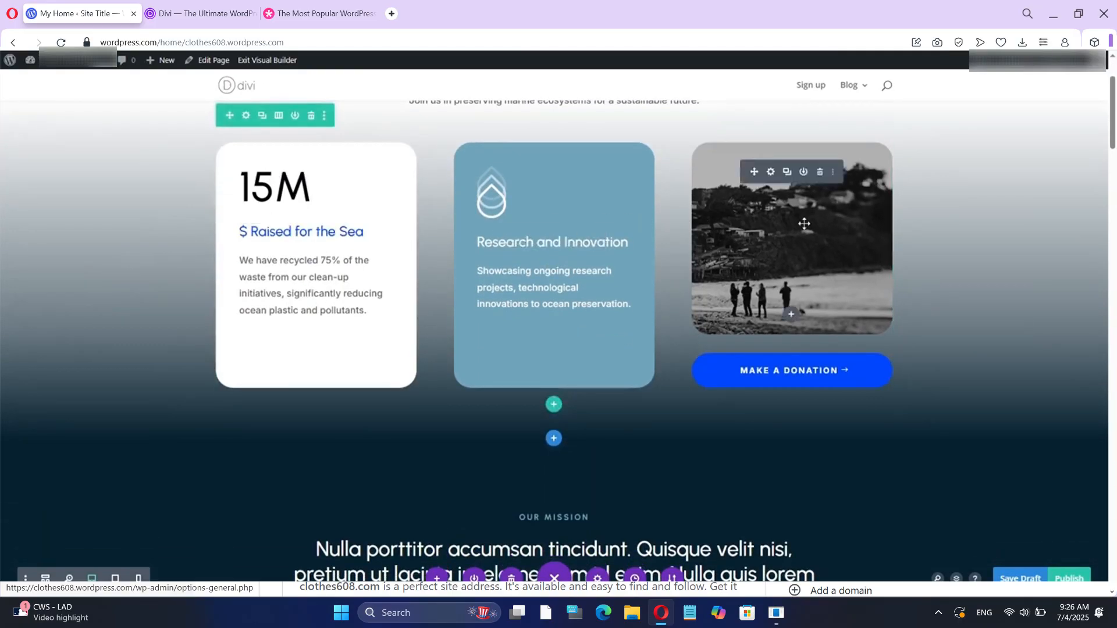
scroll(793, 243, down, 2)
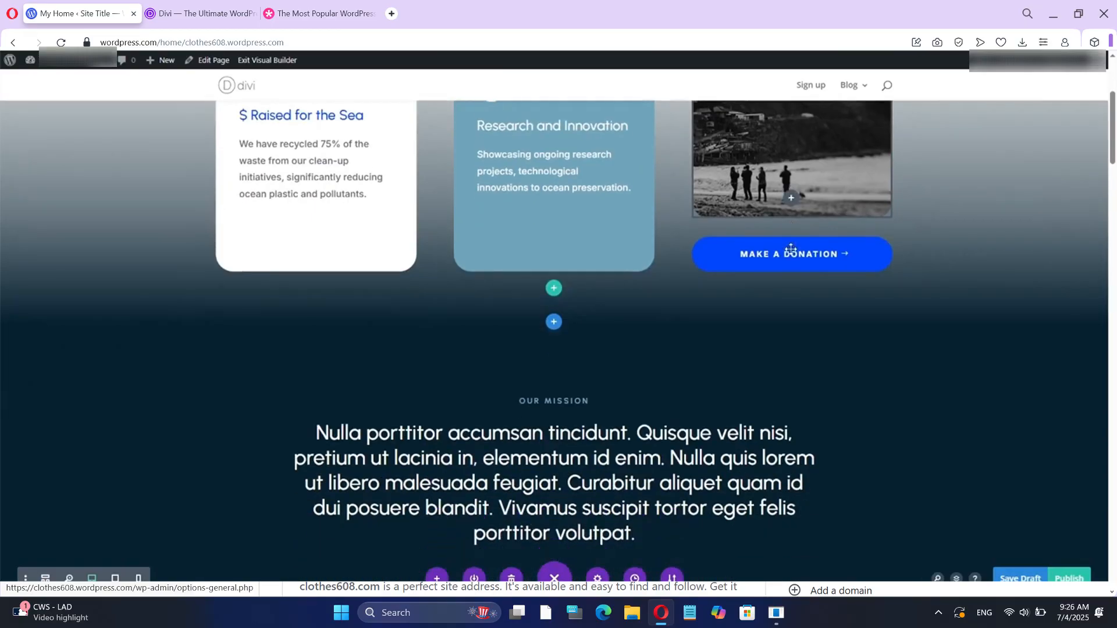
scroll(739, 265, down, 8)
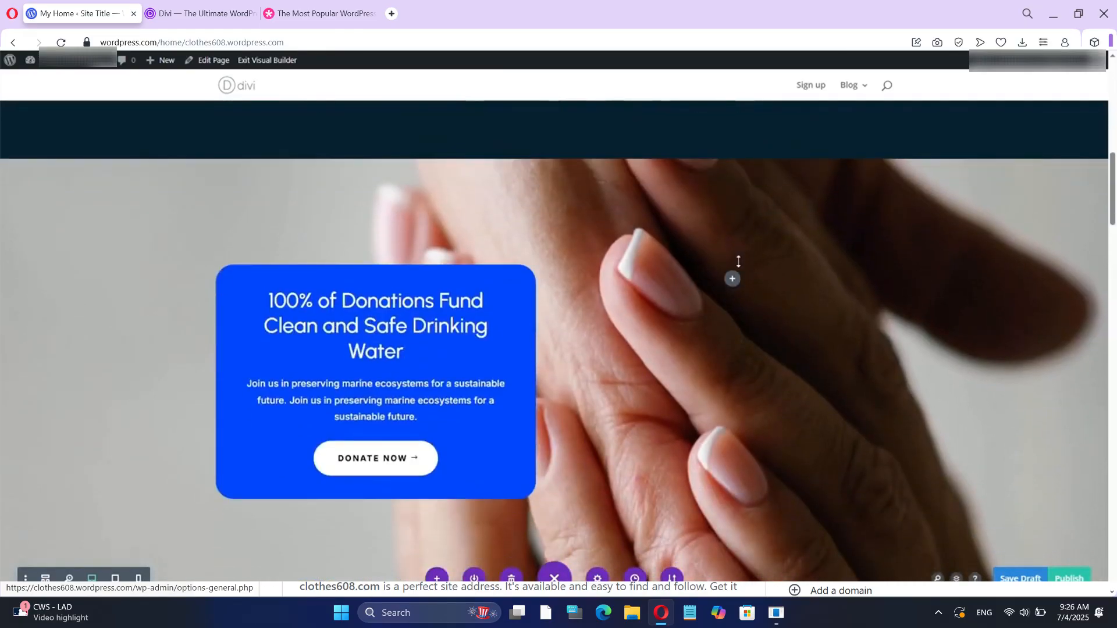
scroll(738, 259, down, 6)
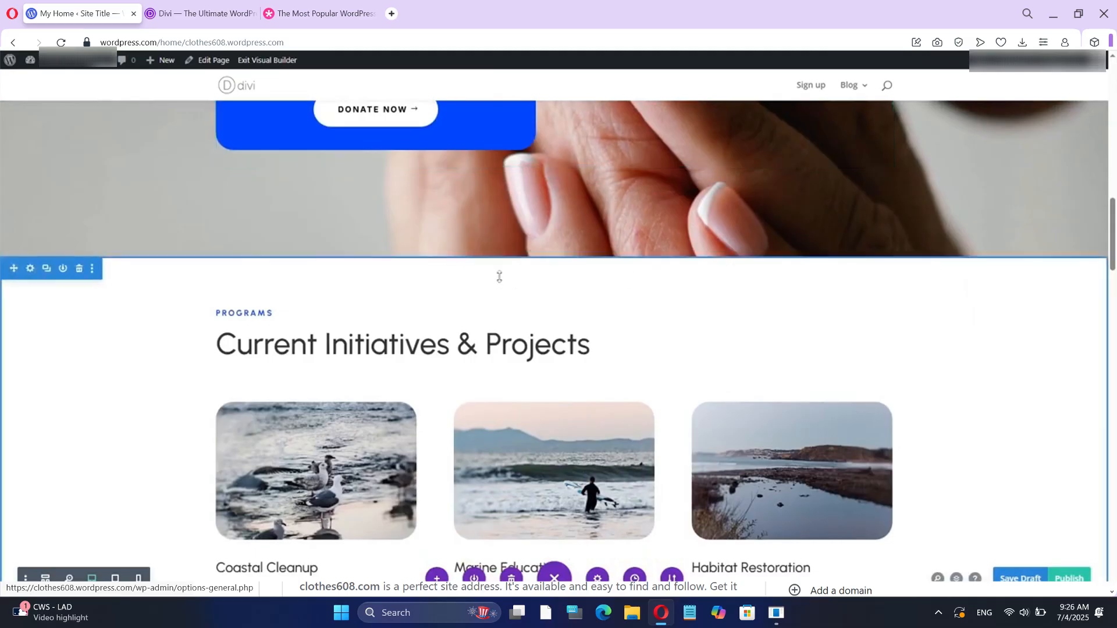
scroll(117, 330, up, 15)
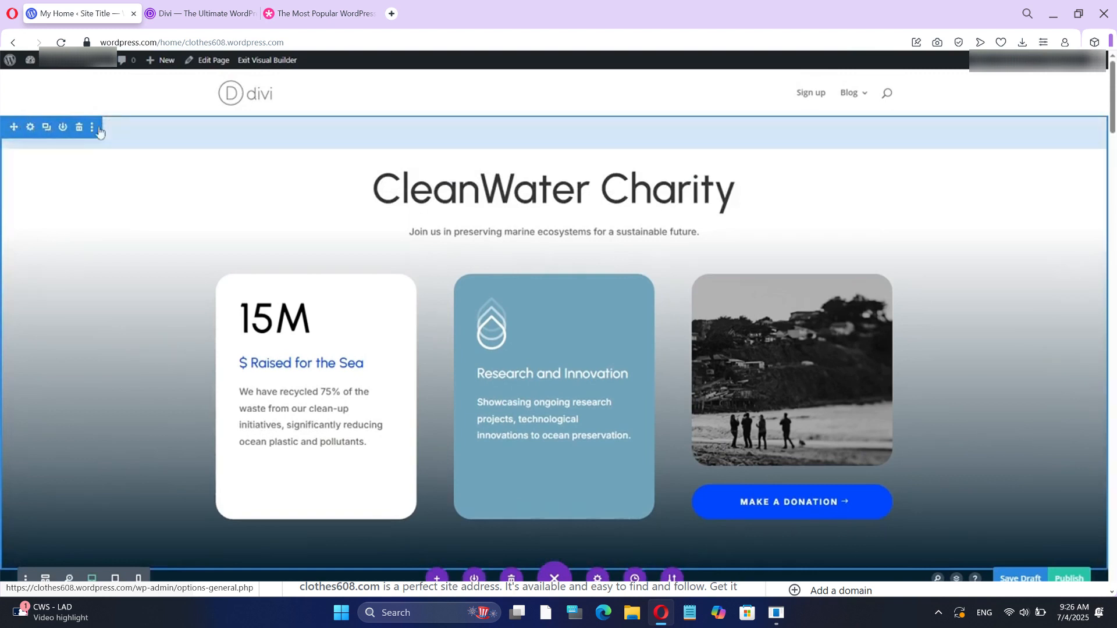
- Examine the background options in the first section's settings and close them without changes
click(31, 129)
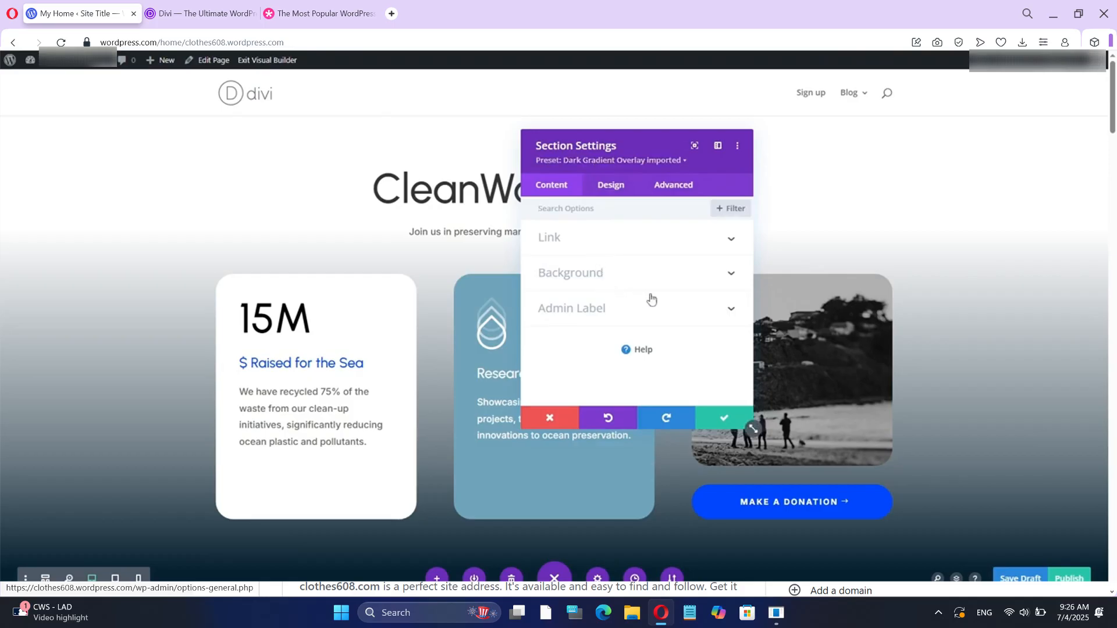
click(704, 282)
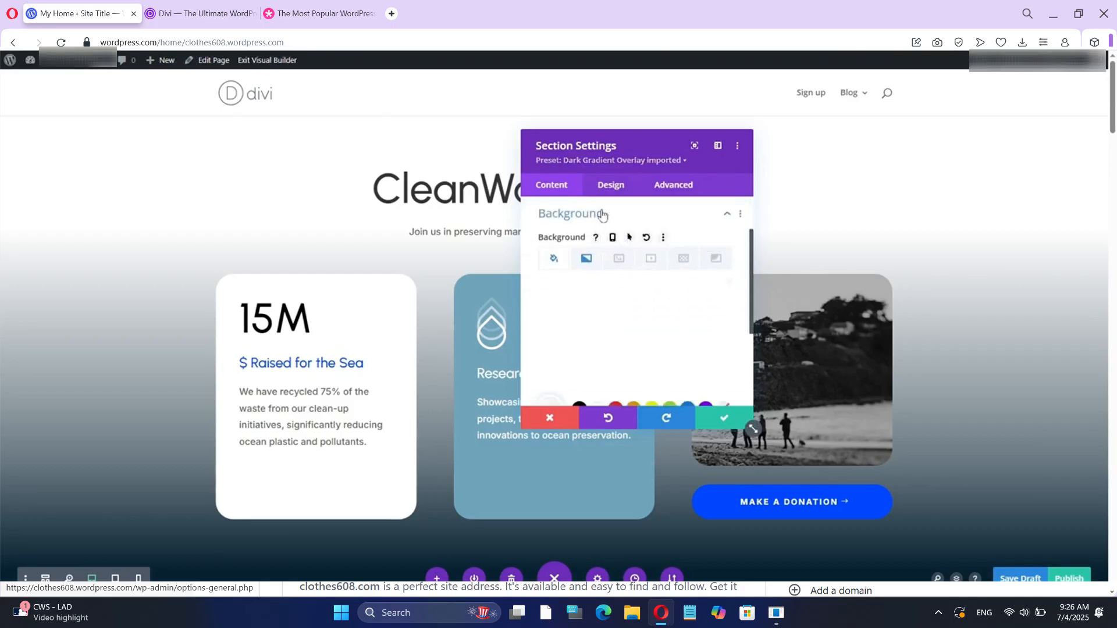
click(550, 419)
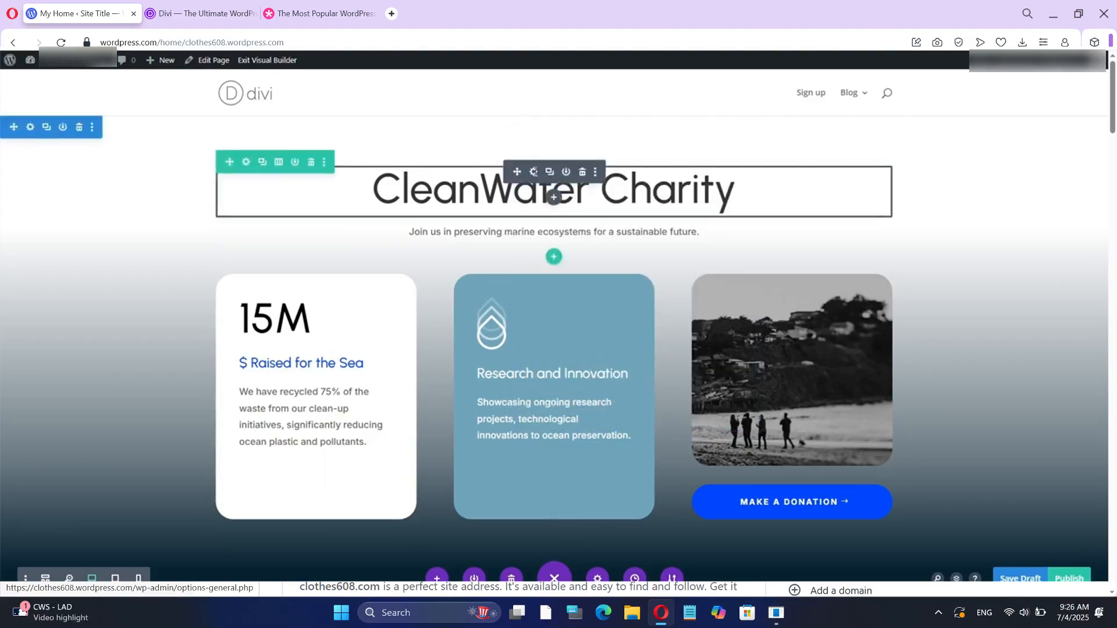
- Try red, yellow, black and white backgrounds on the "CleanWater Charity" heading and discard the changes
click(534, 172)
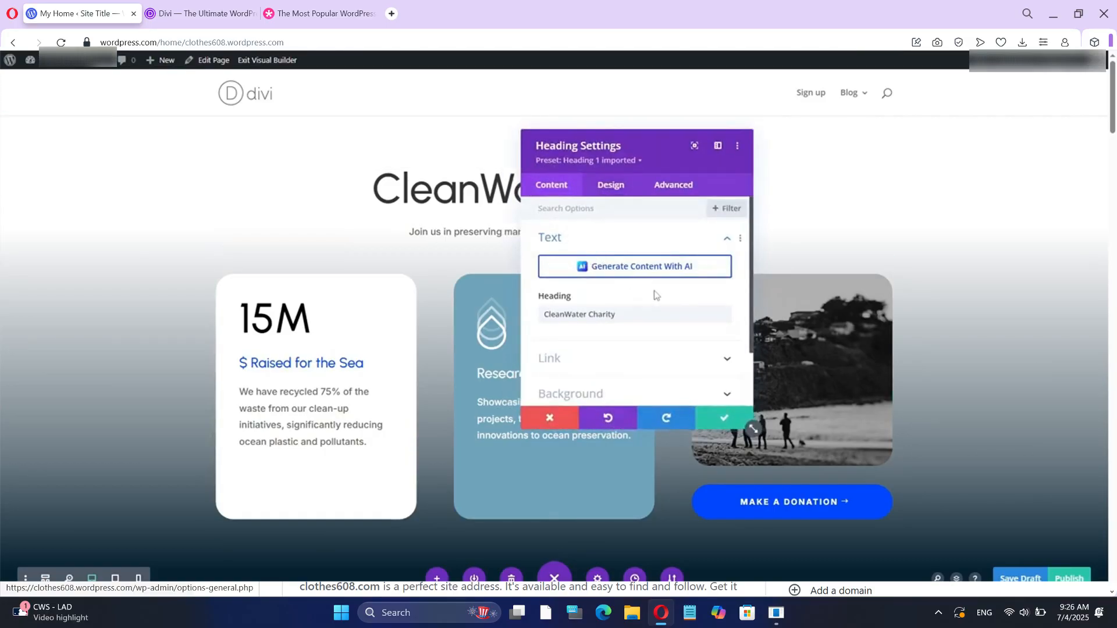
click(650, 390)
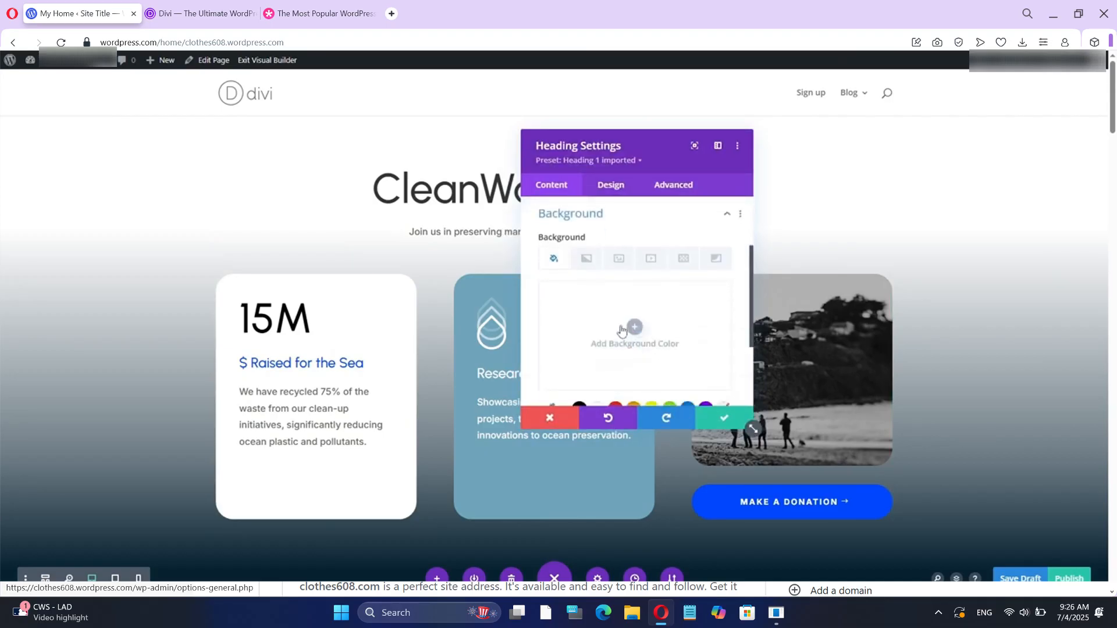
scroll(656, 340, down, 2)
click(616, 294)
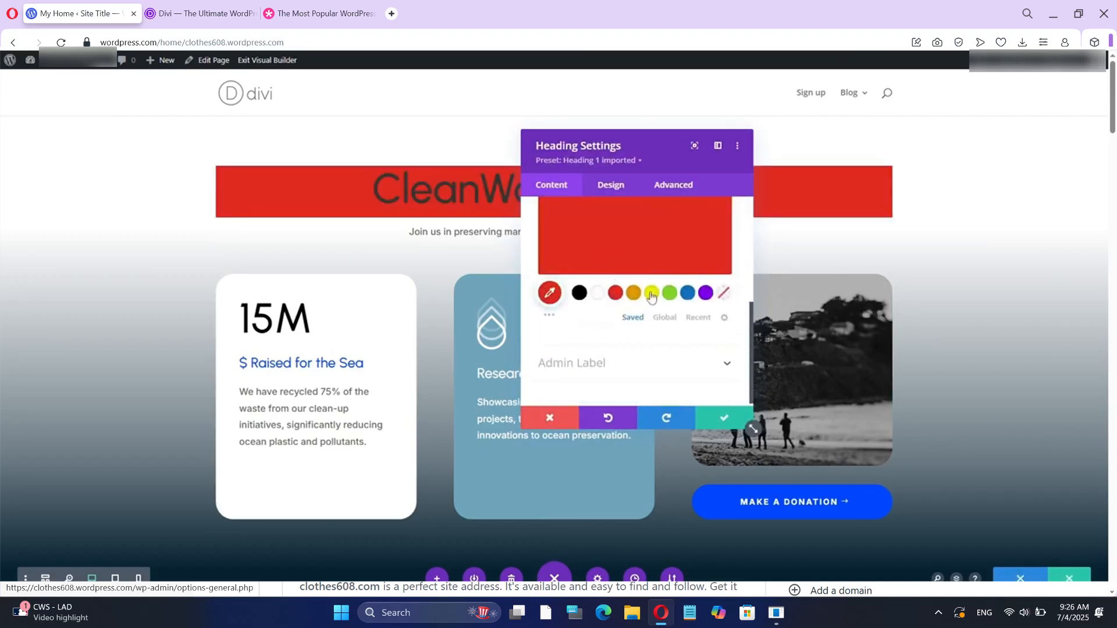
click(652, 295)
click(576, 297)
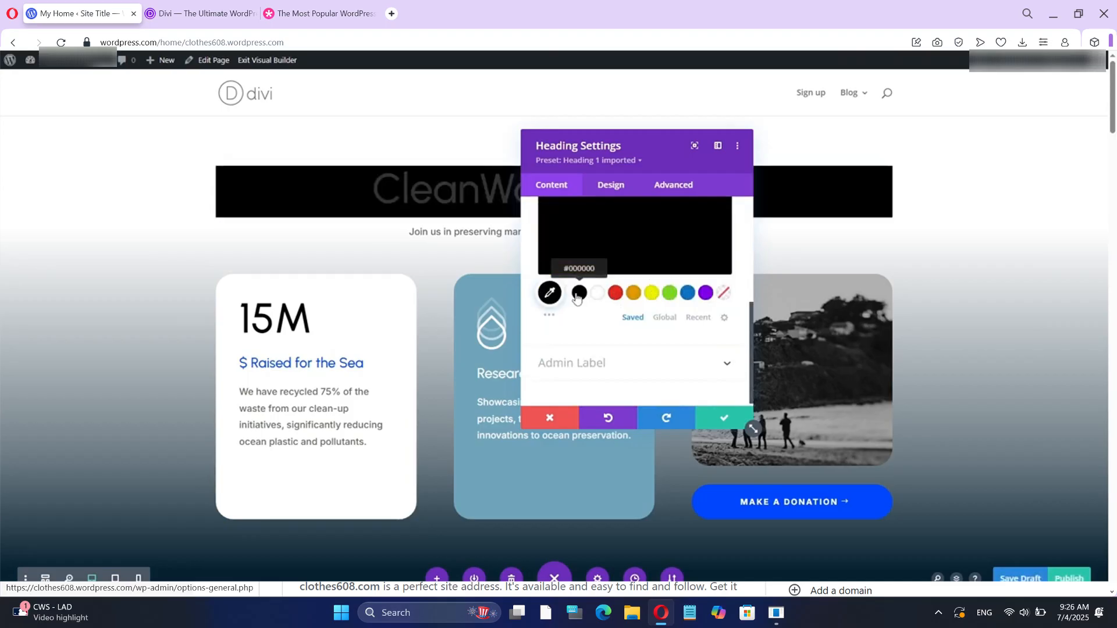
click(597, 296)
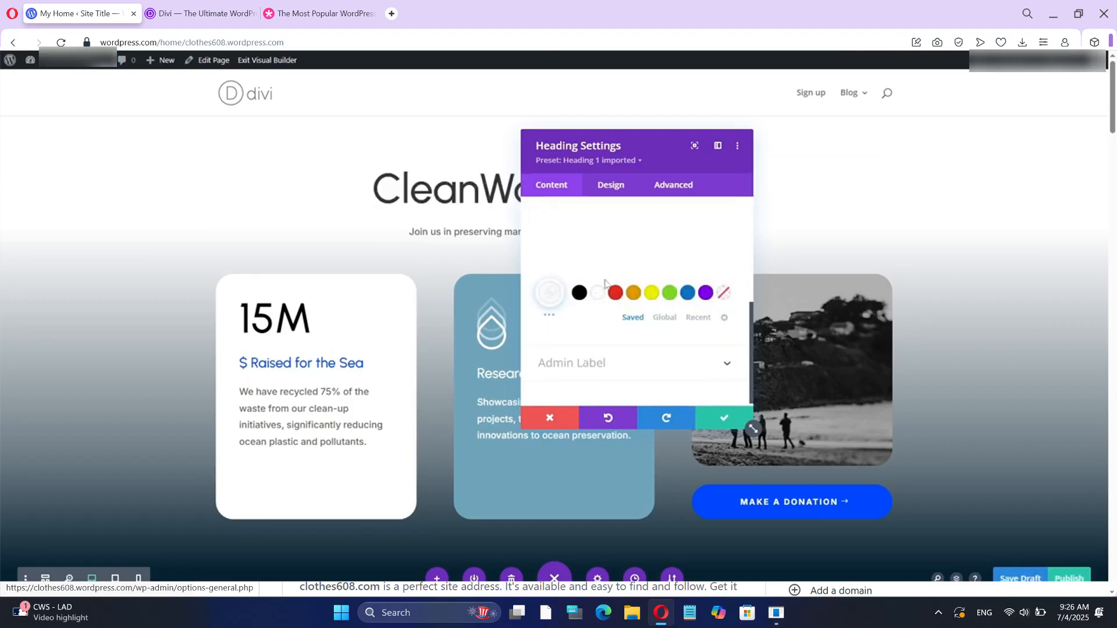
click(550, 418)
- Explore the content and design settings of the beach photo, try right image alignment and discard the changes
click(774, 306)
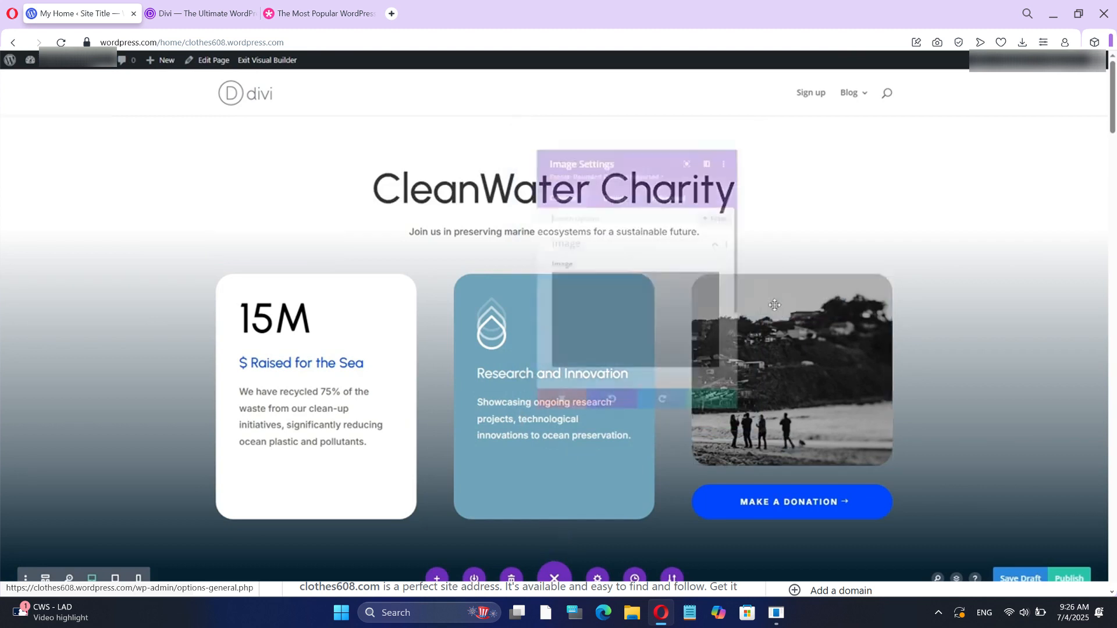
scroll(661, 306, down, 3)
scroll(657, 309, down, 2)
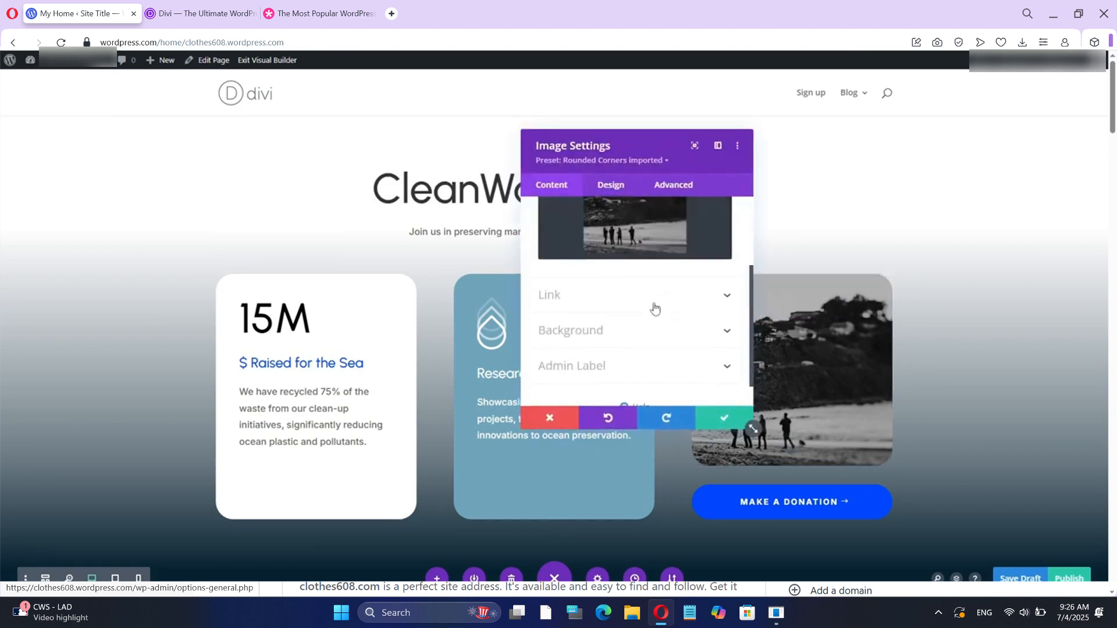
scroll(654, 309, up, 5)
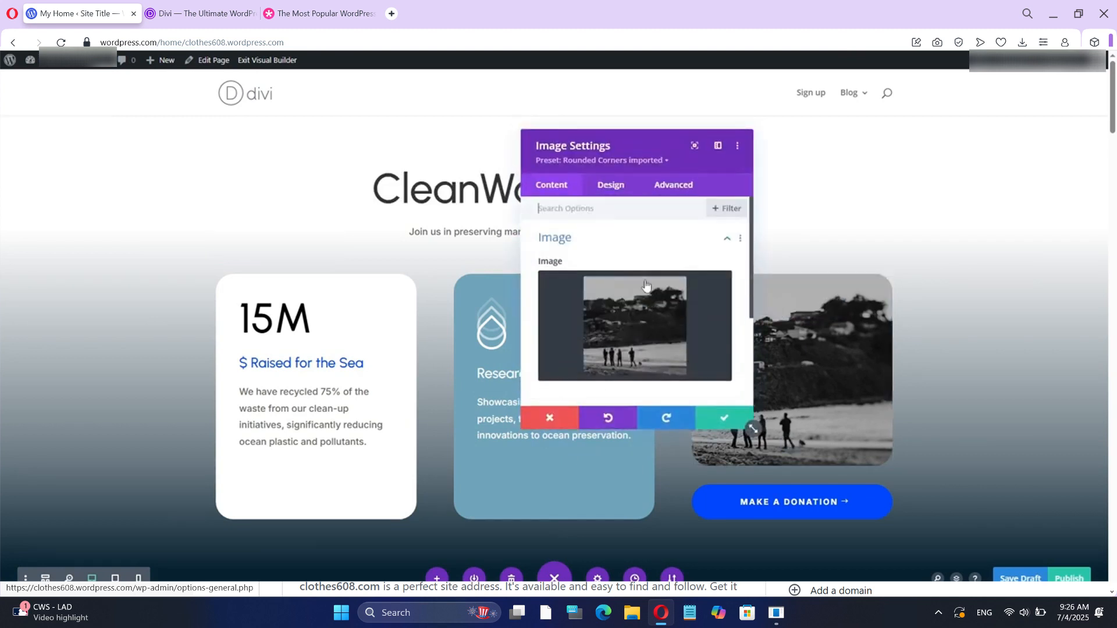
click(615, 192)
click(654, 238)
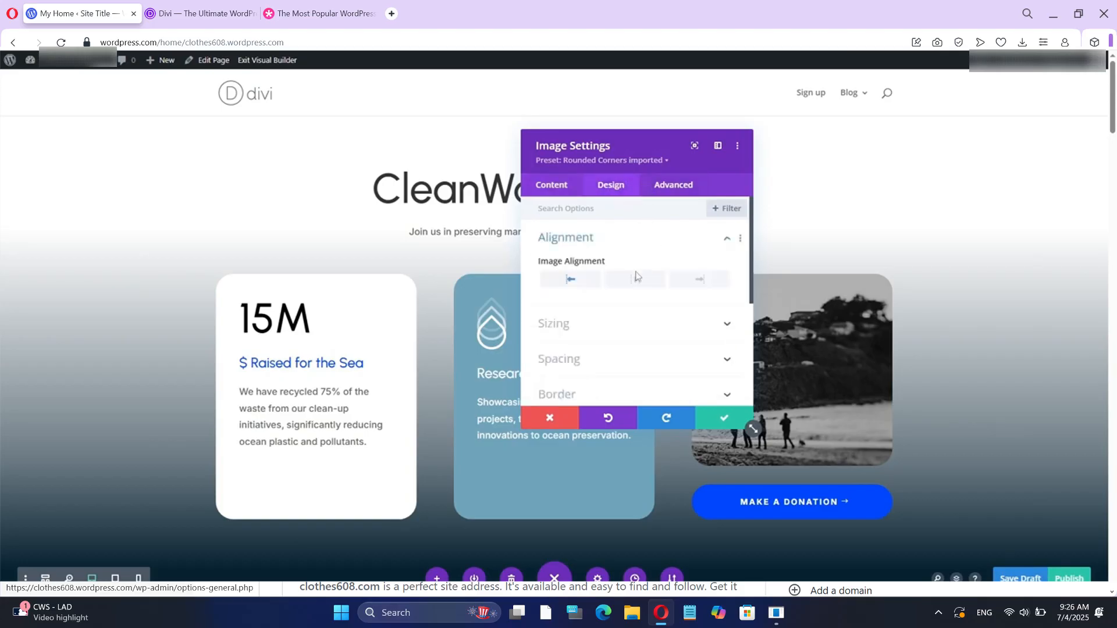
click(695, 281)
scroll(683, 314, down, 2)
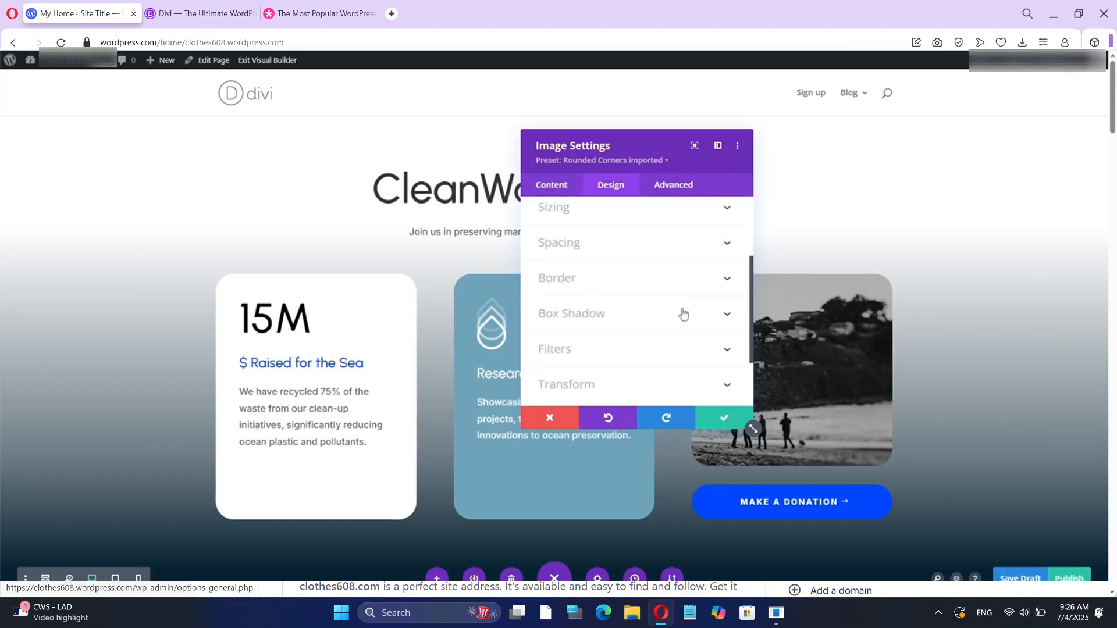
click(548, 419)
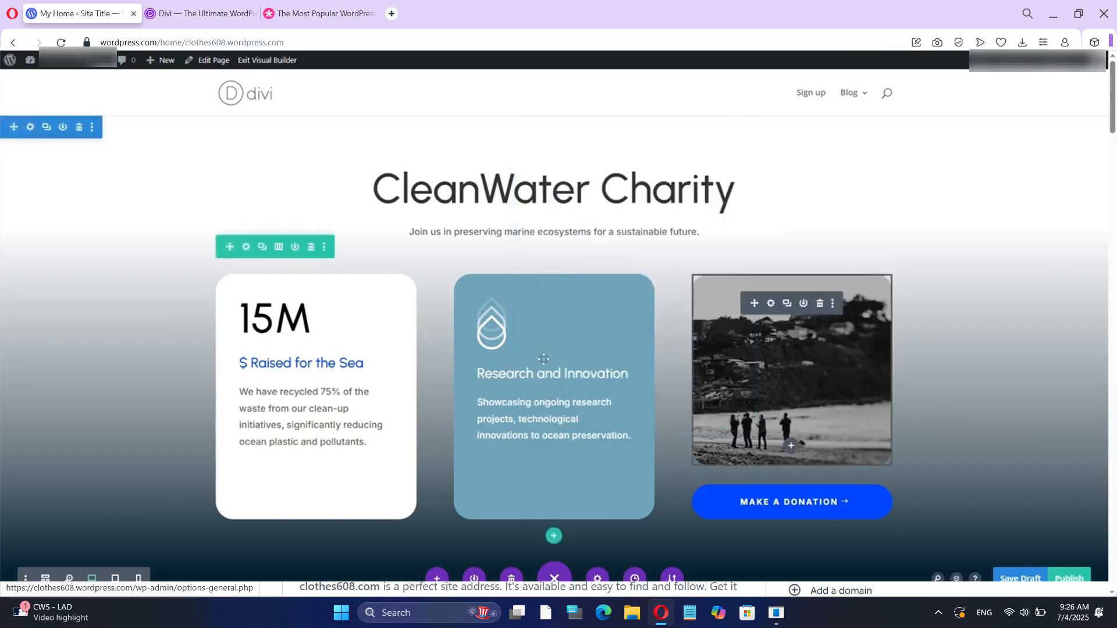
- Preview the page in the tablet and phone views, then check it again in the desktop view
click(122, 576)
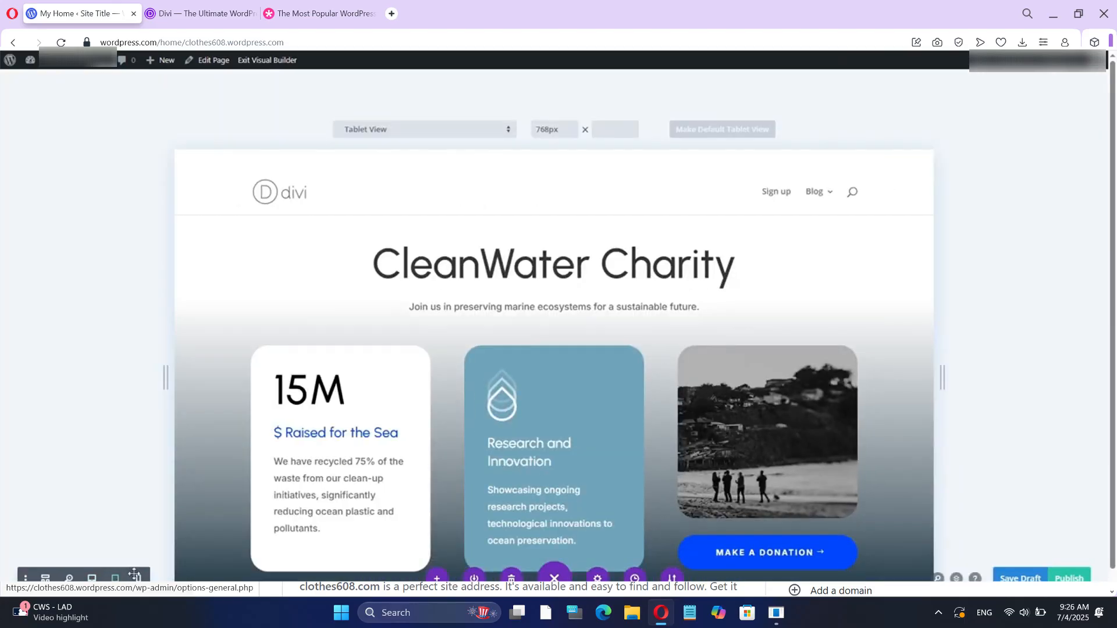
scroll(146, 567, down, 10)
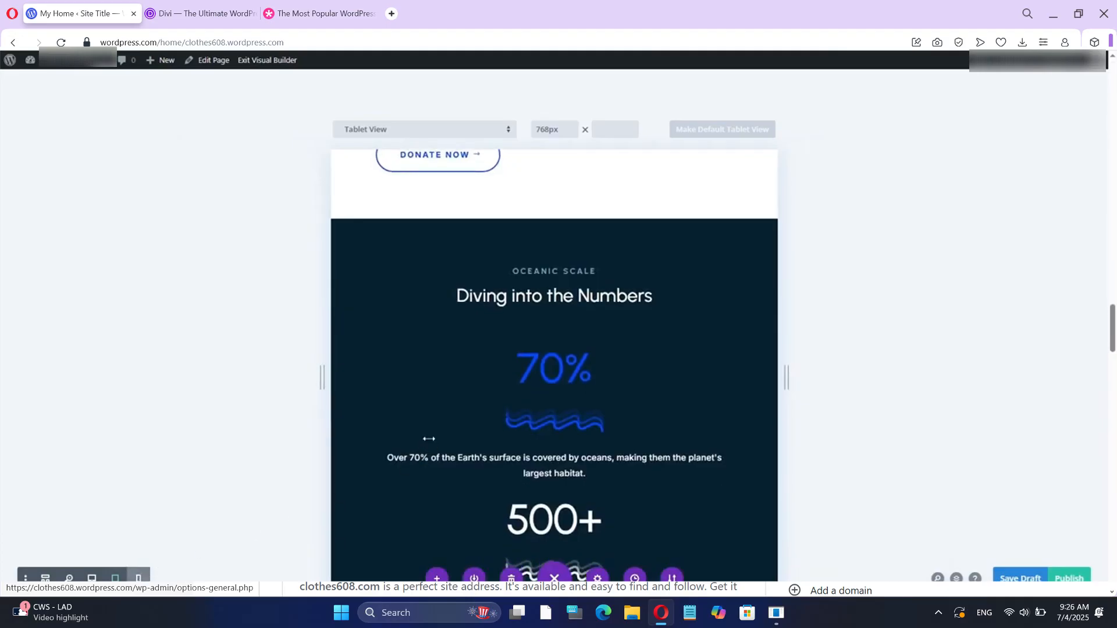
click(139, 576)
scroll(428, 439, down, 9)
scroll(428, 438, up, 10)
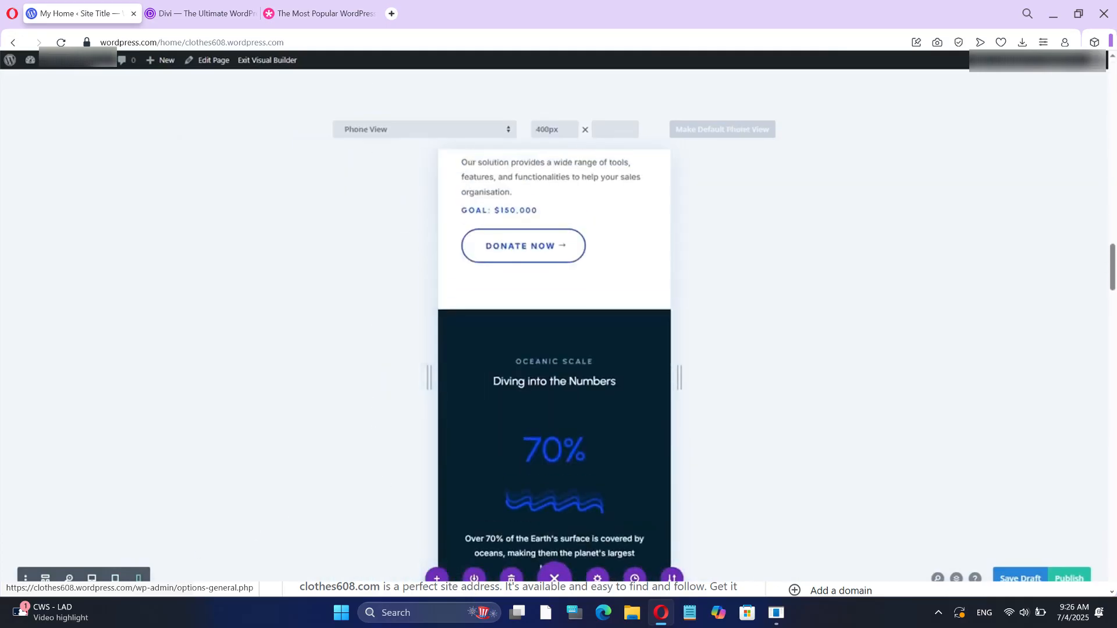
click(92, 577)
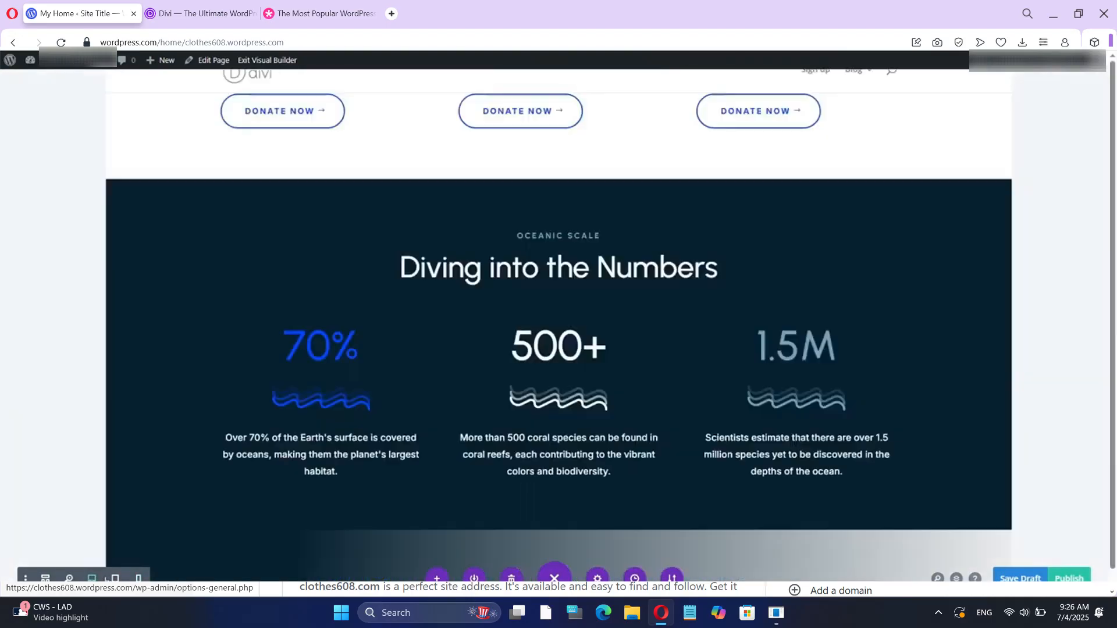
scroll(246, 473, down, 10)
scroll(248, 480, up, 10)
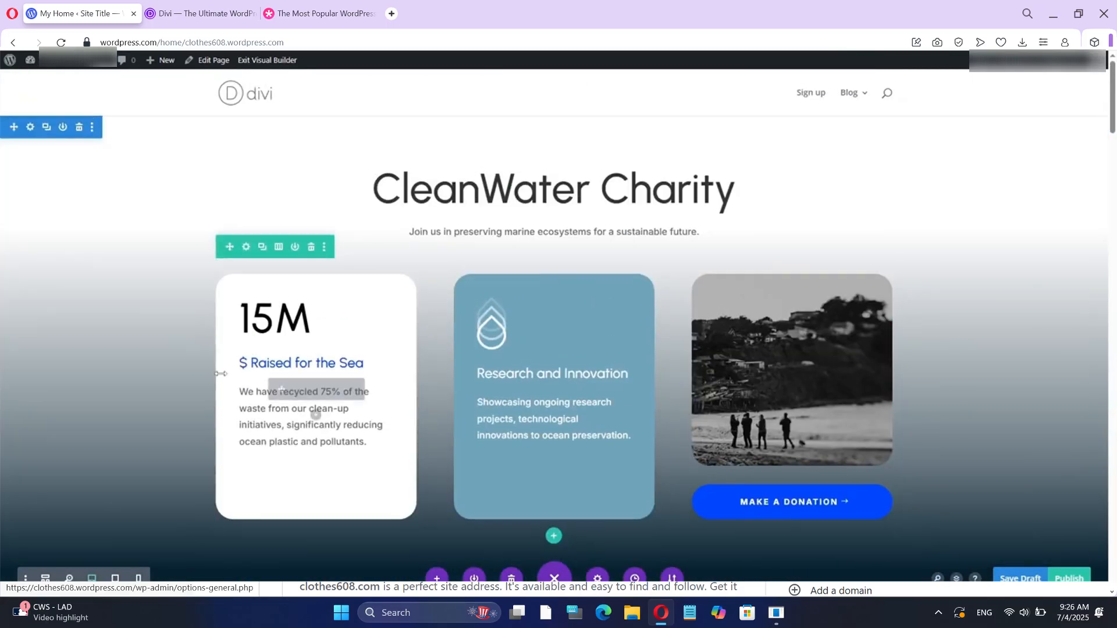
- Try orange, yellow, green and purple backgrounds on the column holding the "15M" card, then reset its background
click(249, 246)
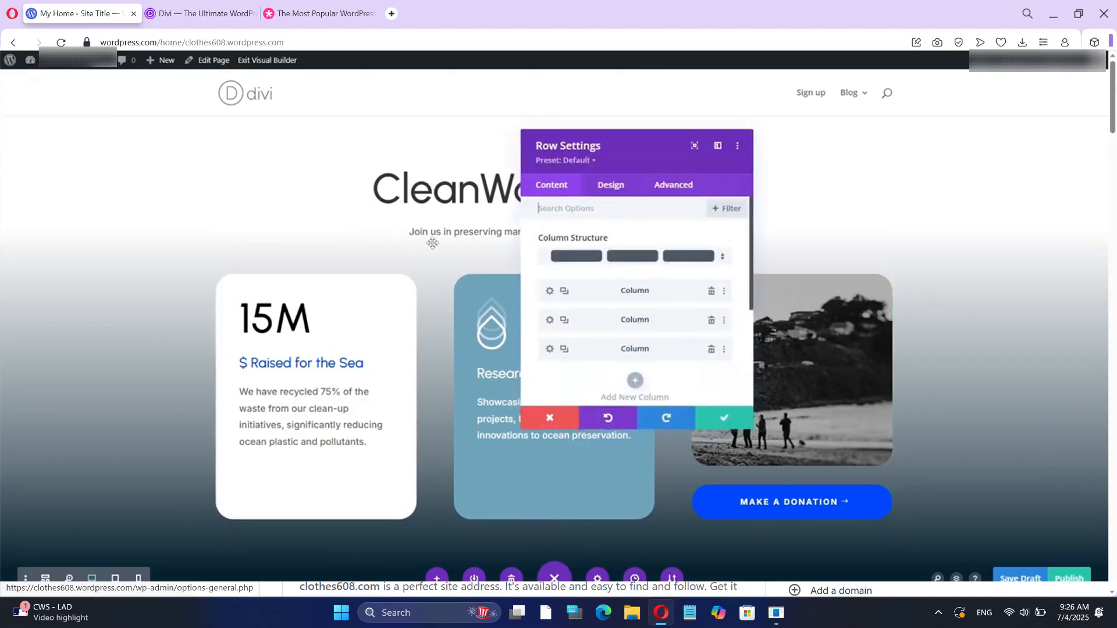
click(549, 291)
scroll(602, 295, down, 1)
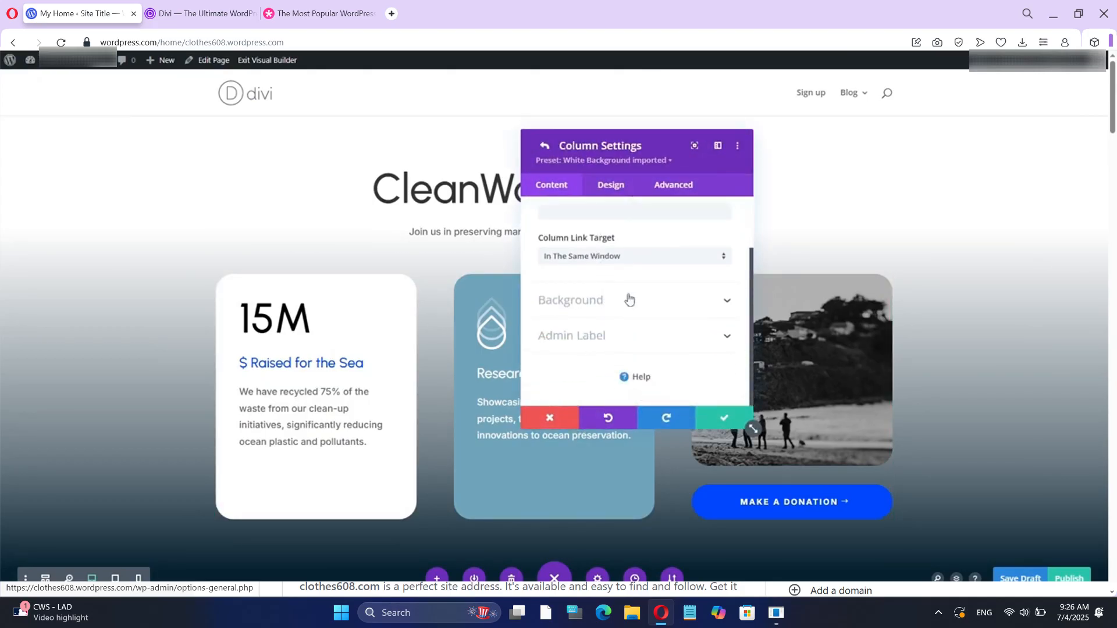
click(629, 299)
scroll(640, 320, down, 2)
click(633, 293)
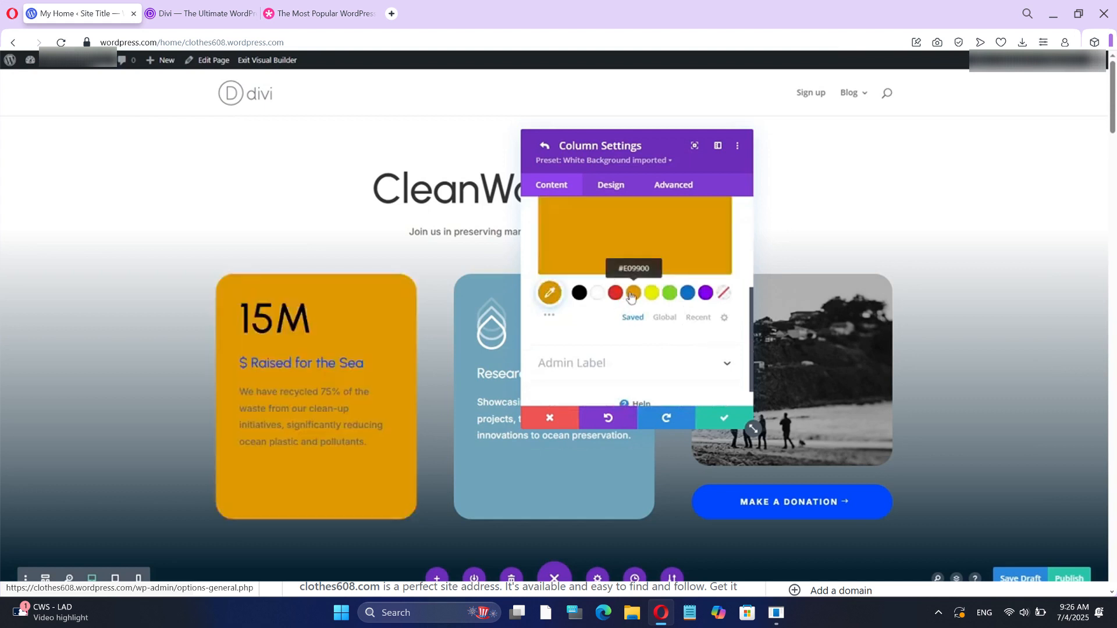
click(651, 293)
click(670, 292)
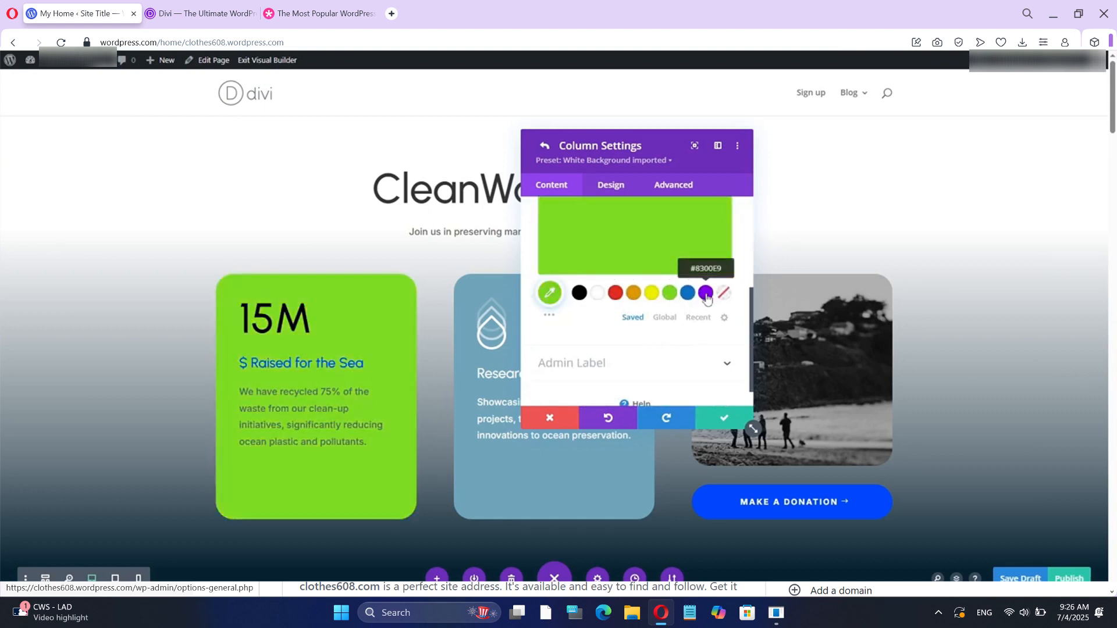
click(705, 294)
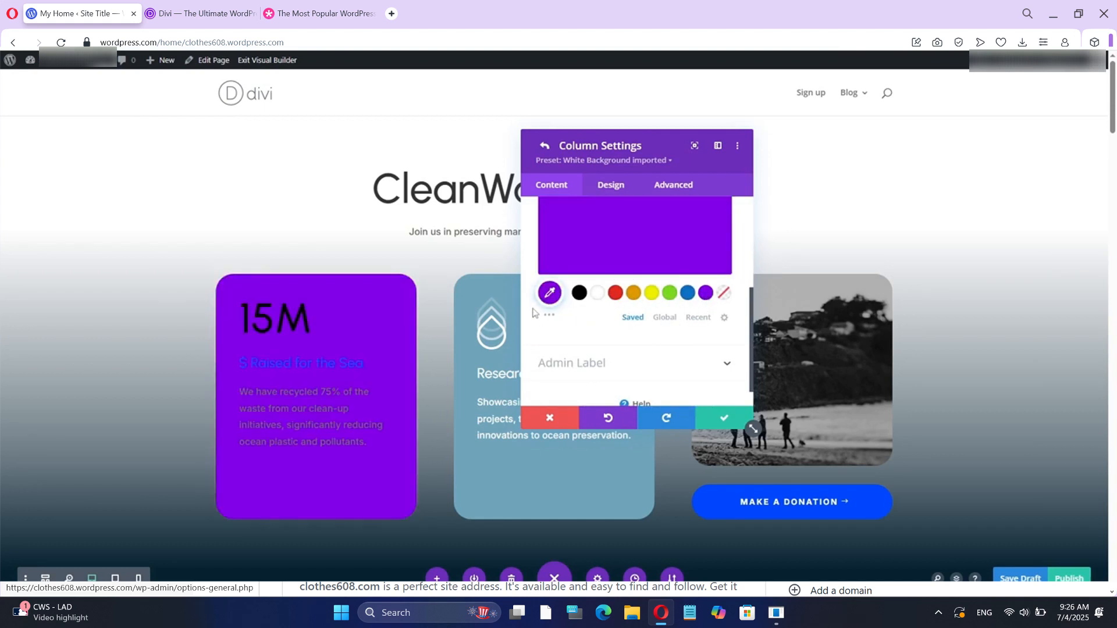
scroll(590, 314, up, 3)
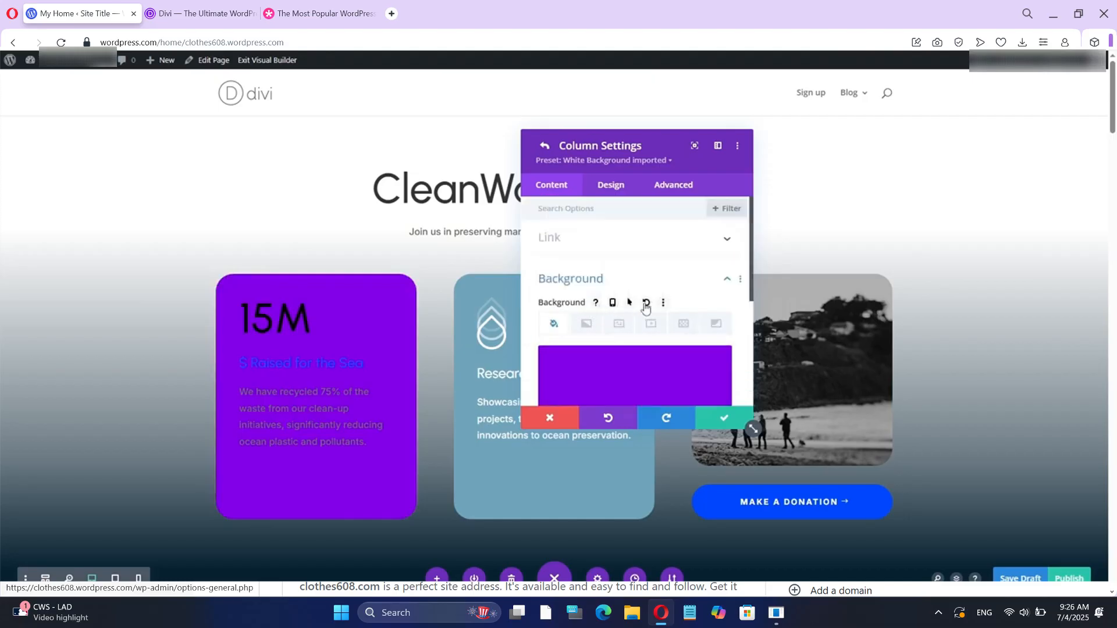
click(646, 303)
- Look through the "15M" column's spacing and border design settings, trying black and purple as the border color
click(629, 190)
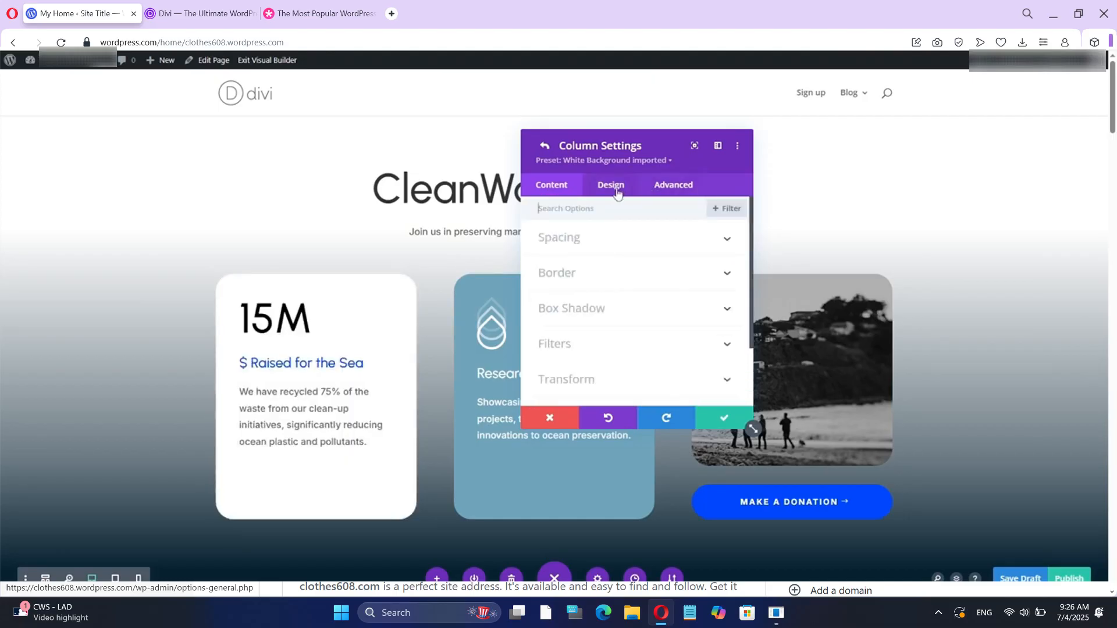
click(611, 246)
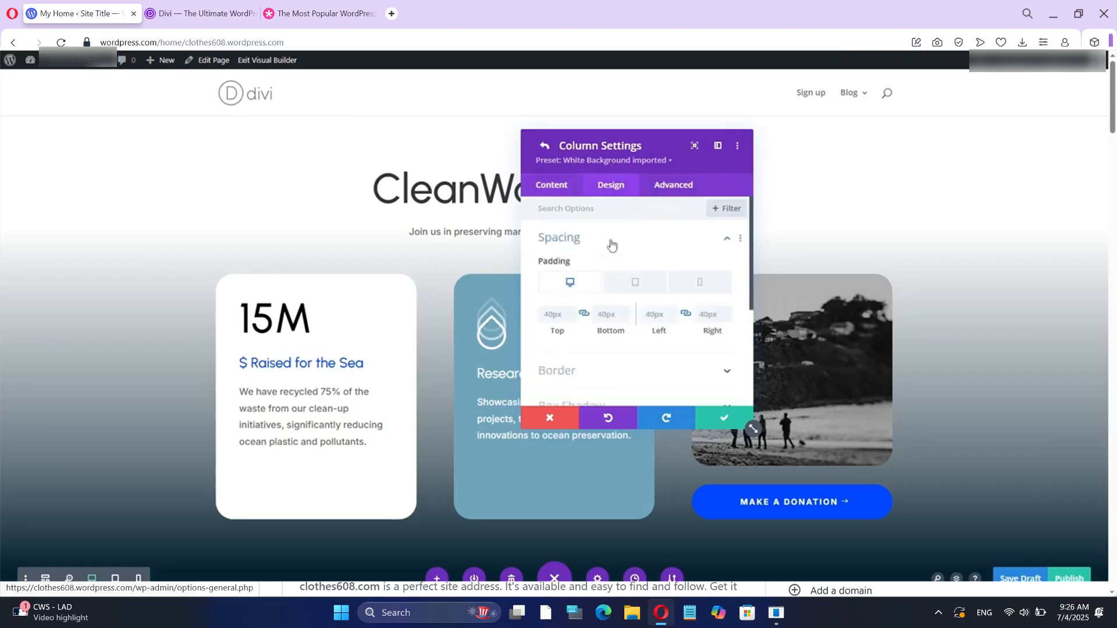
scroll(612, 246, down, 2)
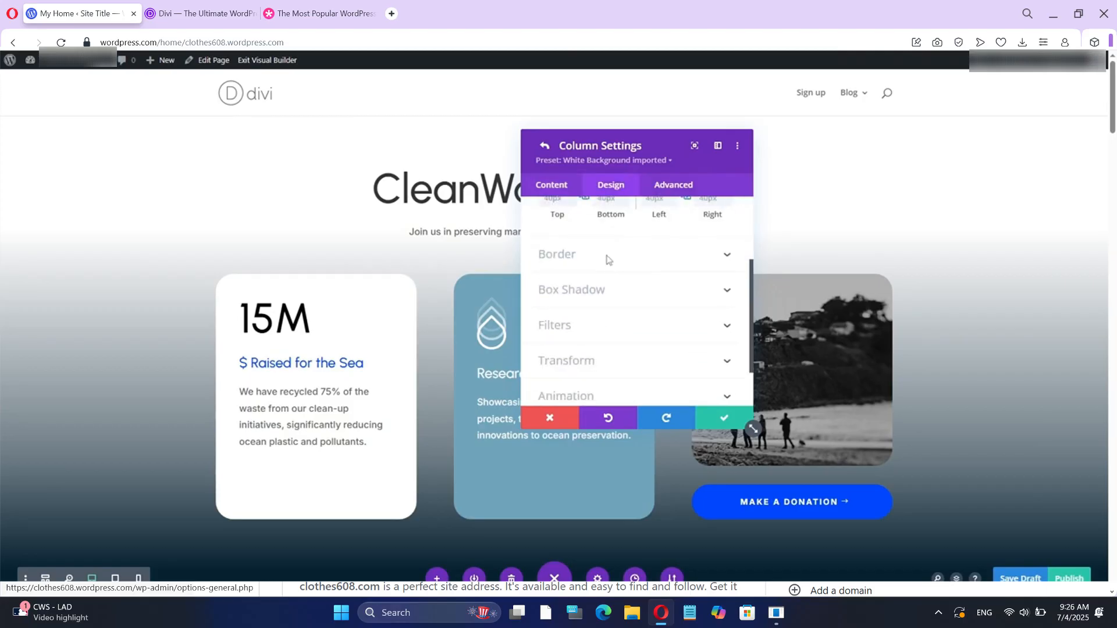
click(606, 257)
scroll(600, 270, down, 3)
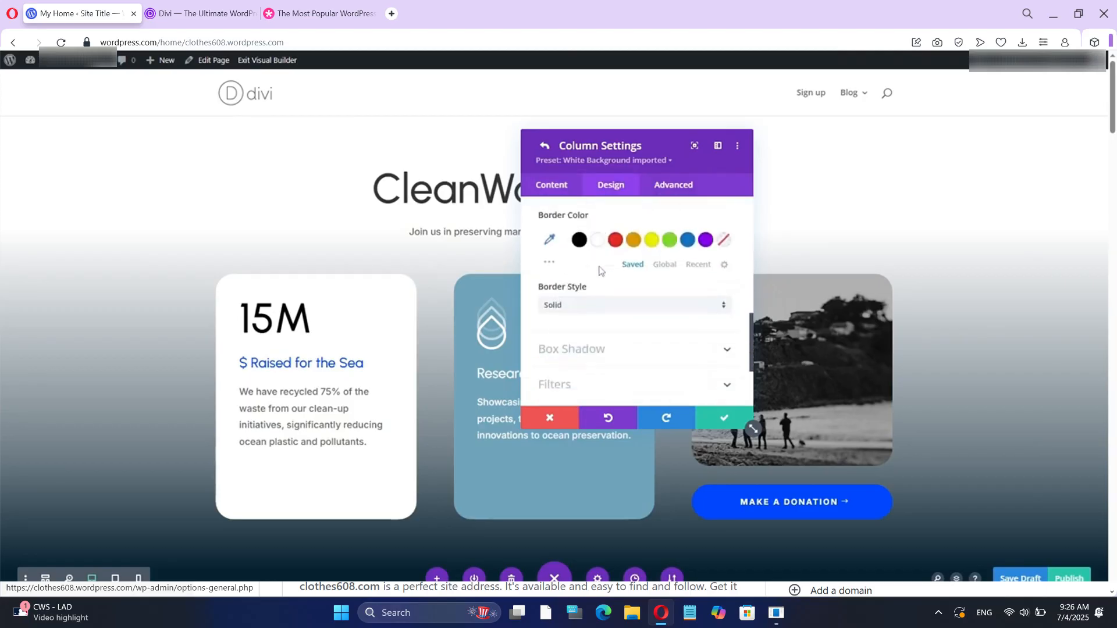
click(580, 240)
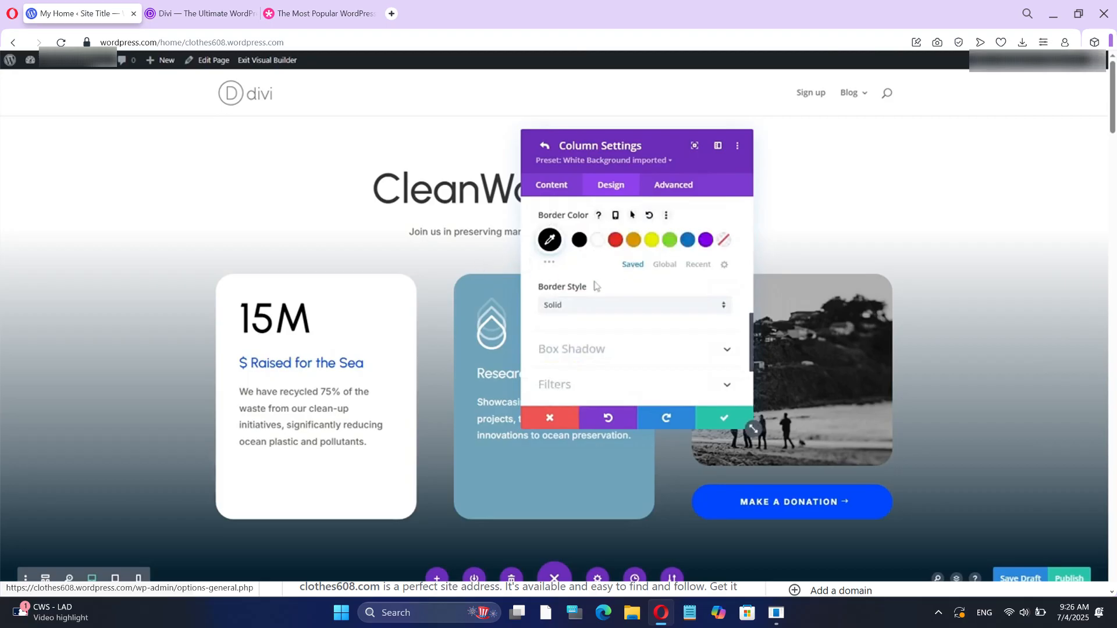
scroll(596, 285, up, 3)
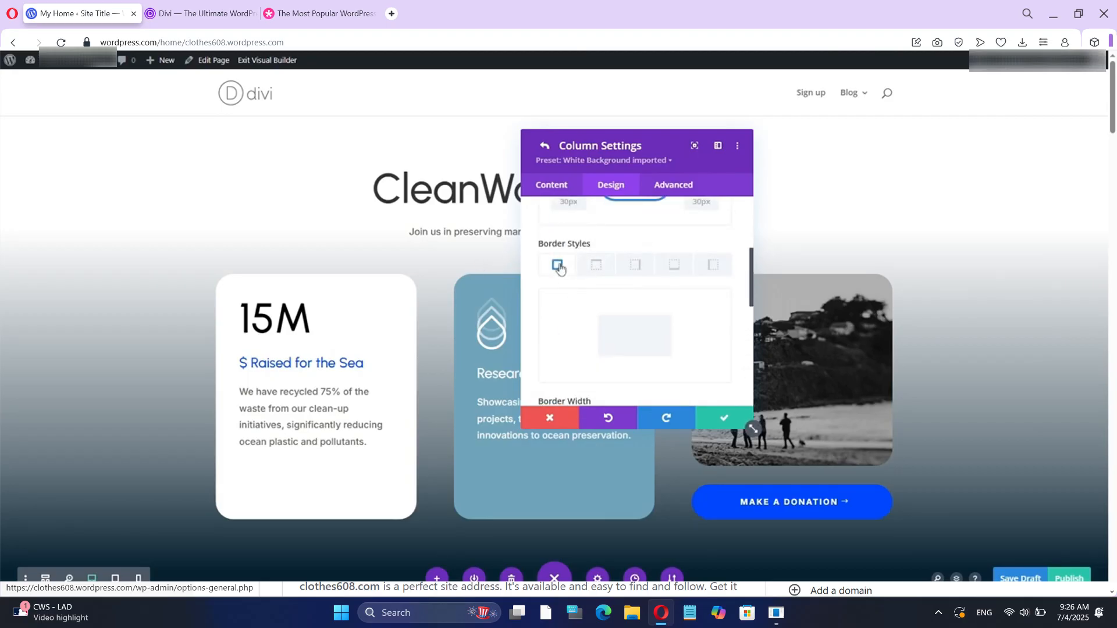
scroll(593, 303, down, 2)
drag(548, 301, 539, 324)
click(705, 356)
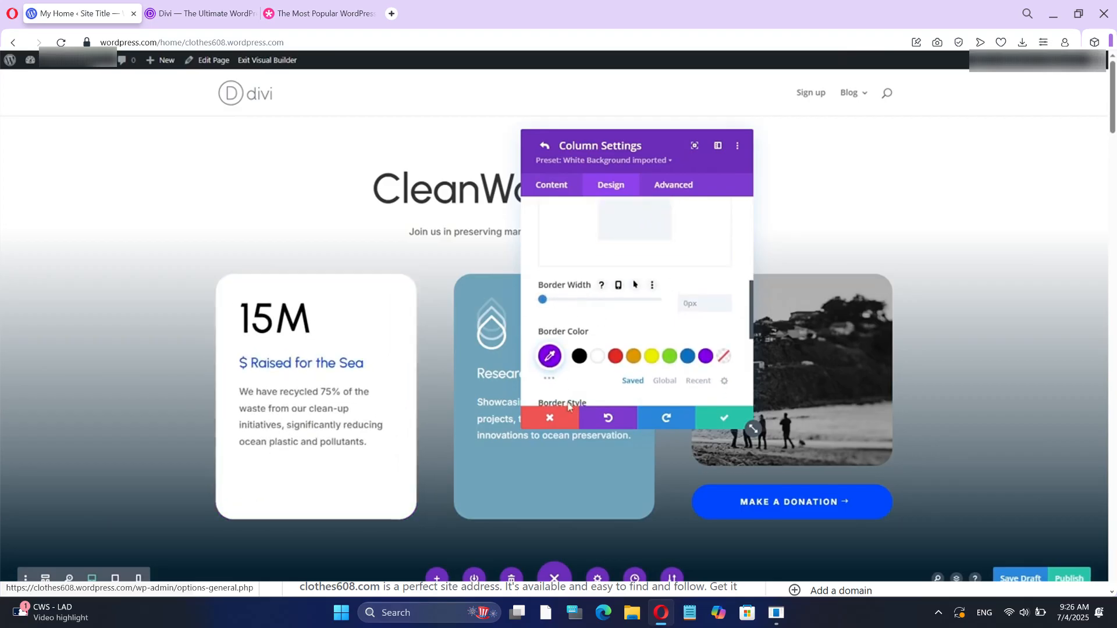
- Try the custom border color #8c6600 on the "15M" column and discard the column changes
scroll(604, 382, up, 5)
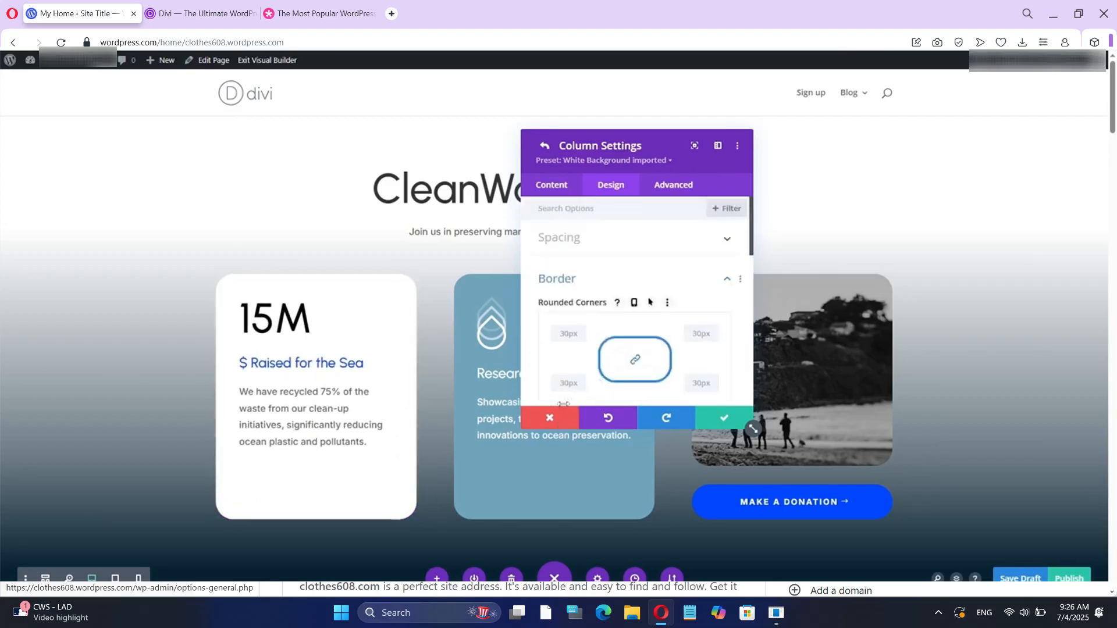
scroll(582, 372, down, 4)
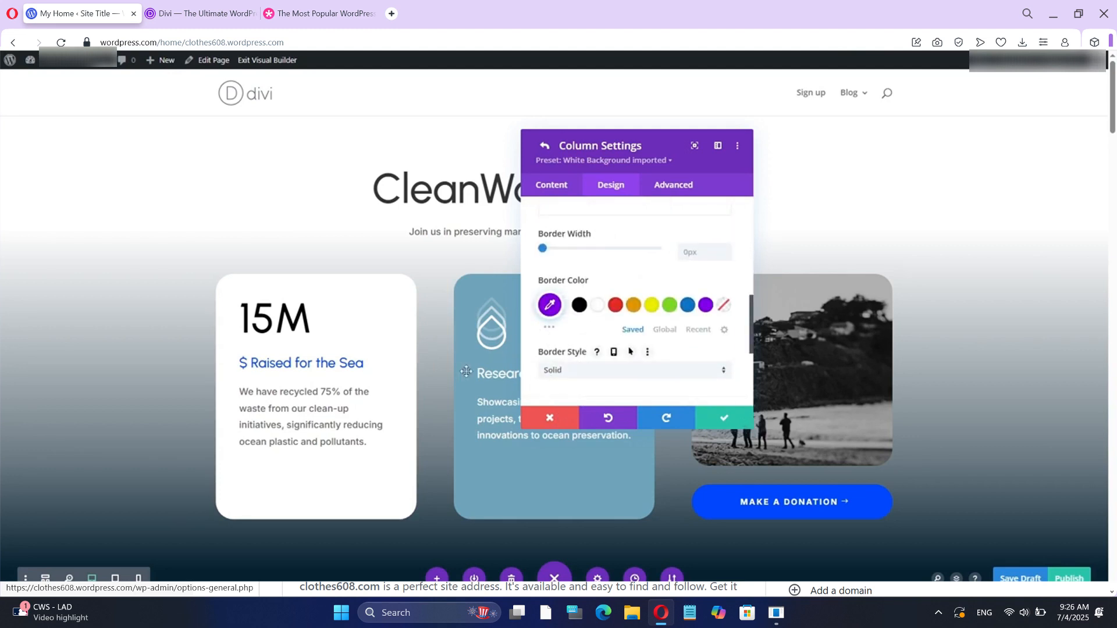
click(557, 303)
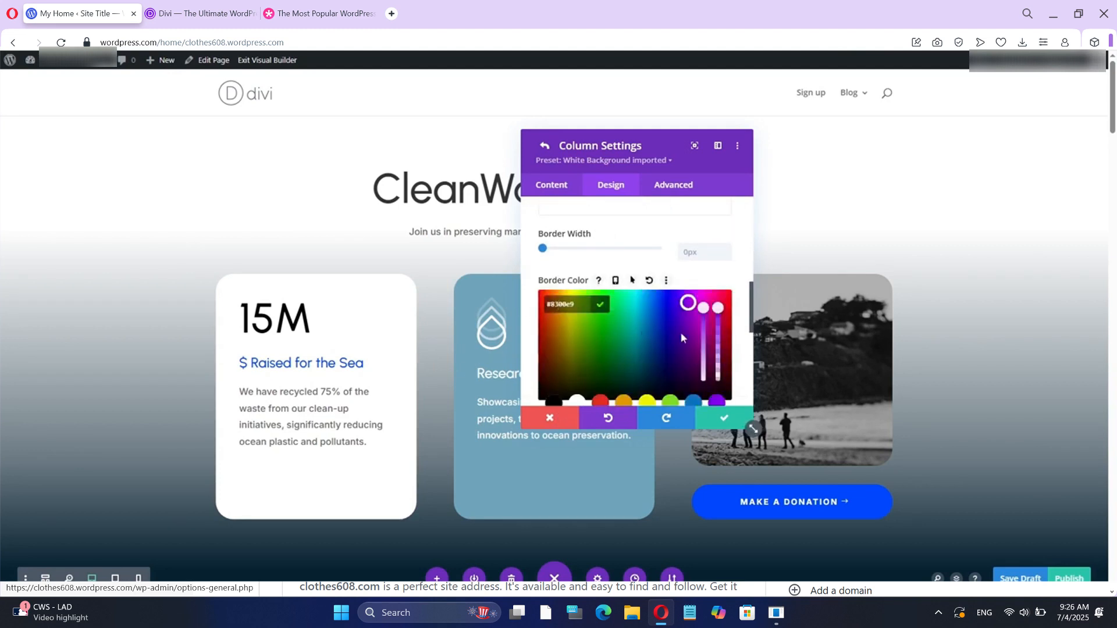
scroll(679, 341, down, 2)
scroll(681, 314, up, 2)
drag(688, 303, 564, 342)
scroll(690, 261, down, 2)
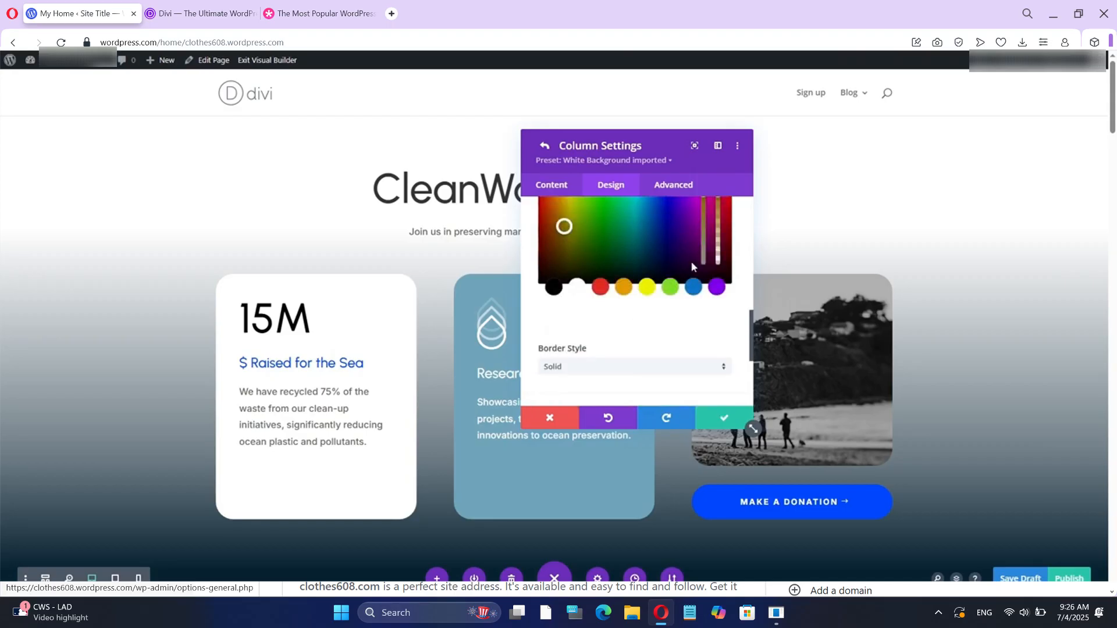
scroll(698, 267, up, 2)
mouse_move(717, 305)
mouse_down()
mouse_move(718, 335)
mouse_move(720, 295)
mouse_up()
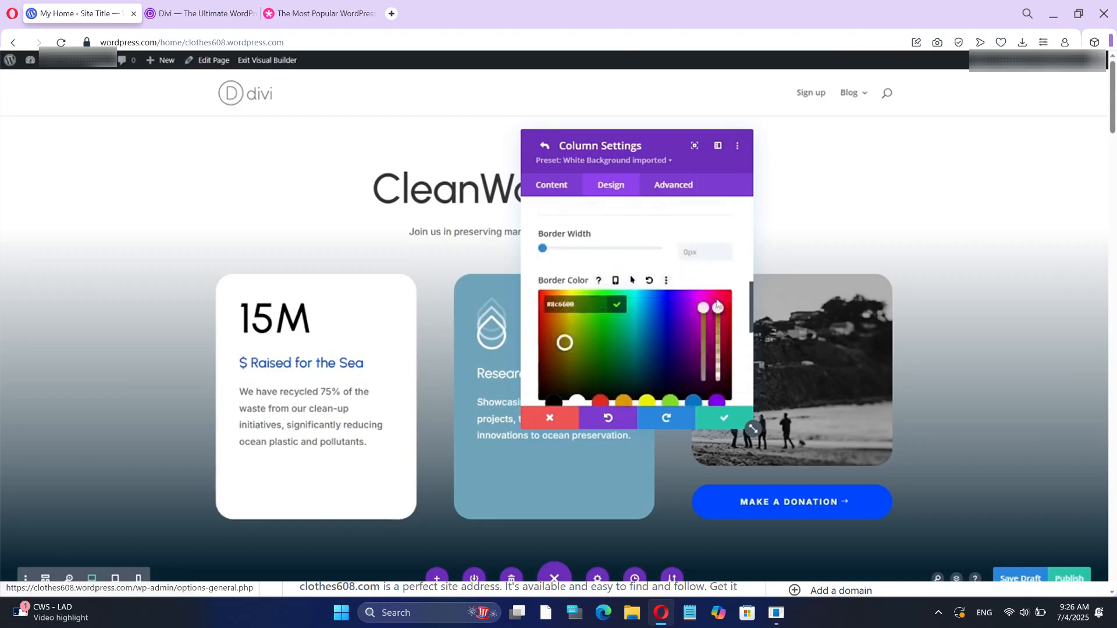
scroll(635, 326, down, 2)
click(552, 417)
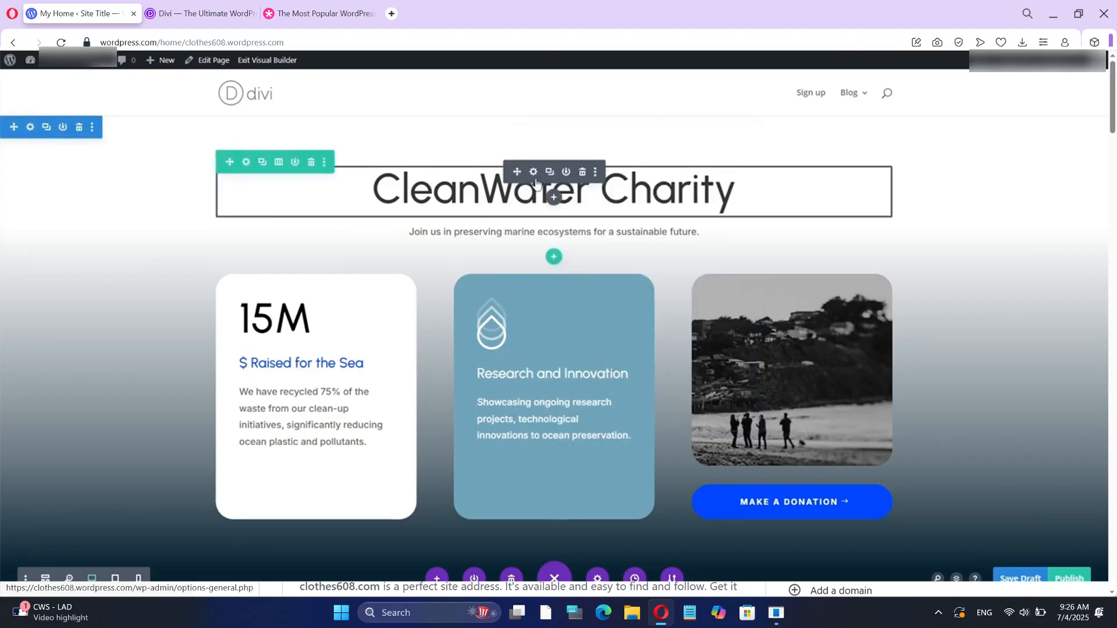
- Try a text shadow preset on the "CleanWater Charity" heading, then set it back to no shadow
click(534, 172)
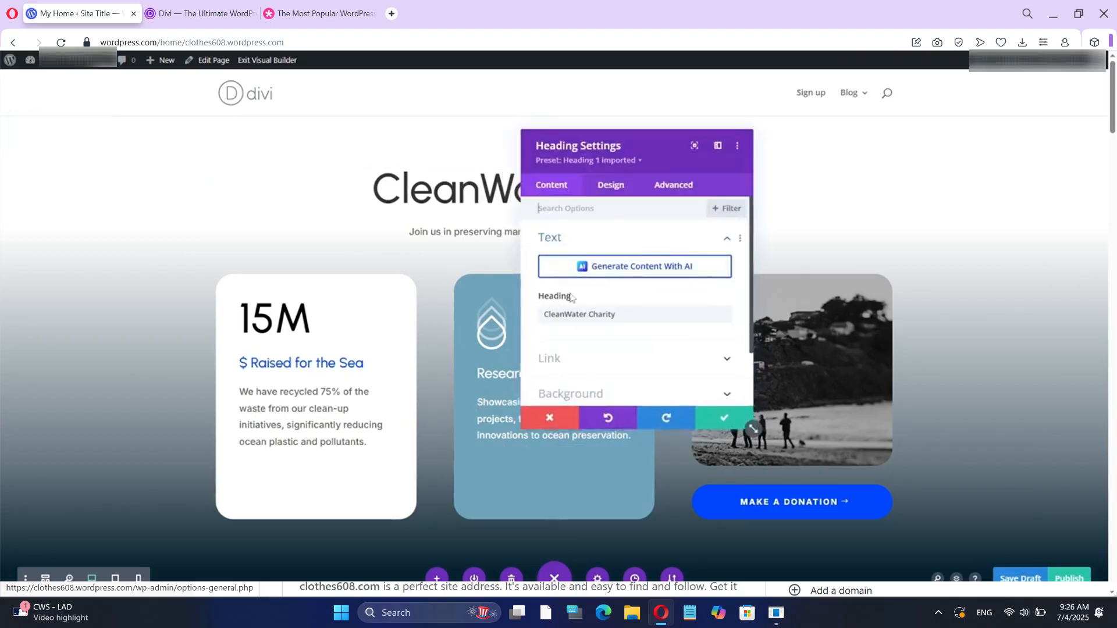
click(609, 186)
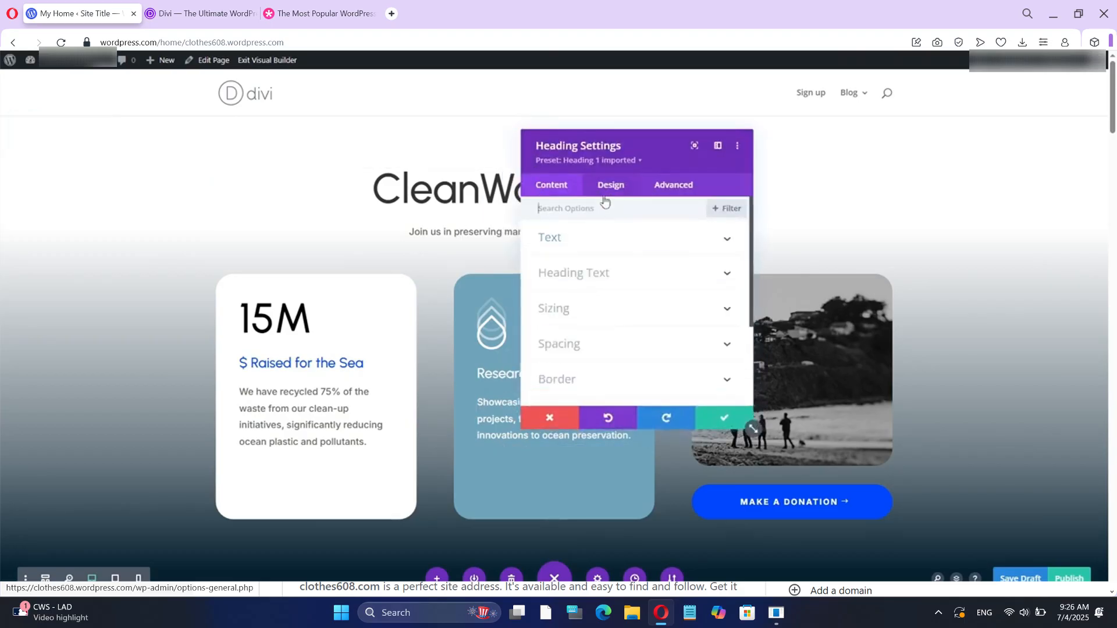
click(600, 254)
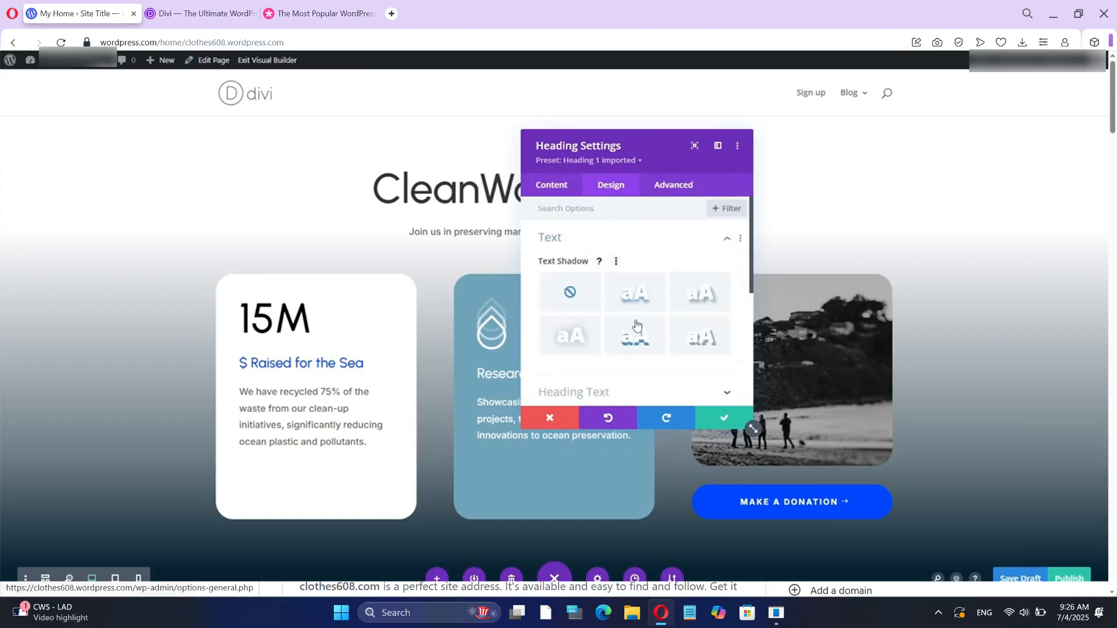
click(704, 292)
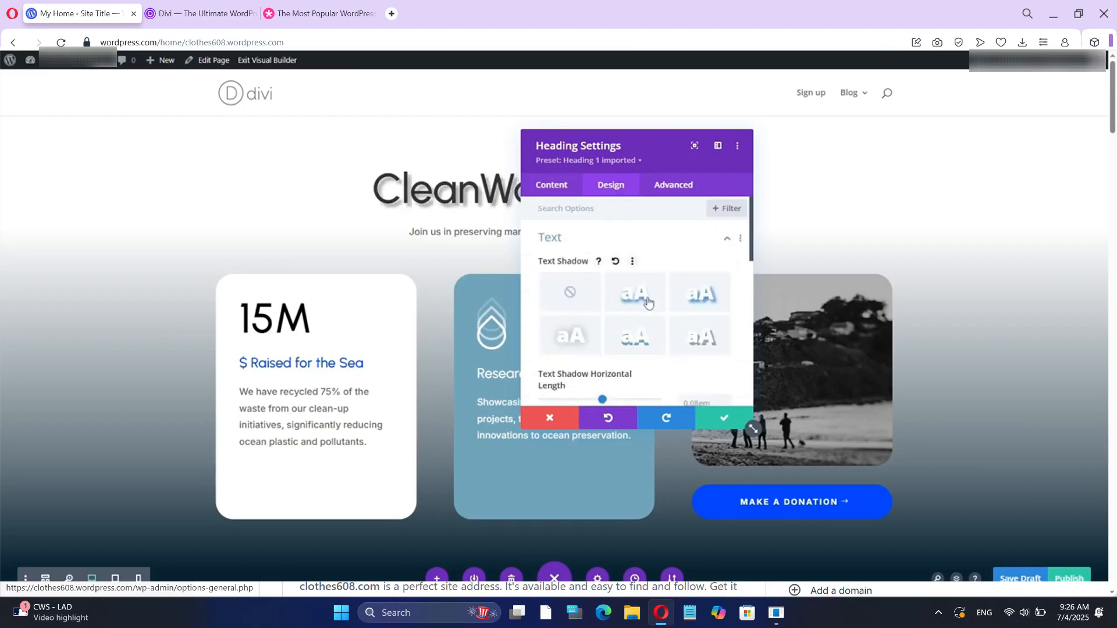
click(576, 302)
- Try italic and small-caps font styles on the "CleanWater Charity" heading text
scroll(603, 279, down, 2)
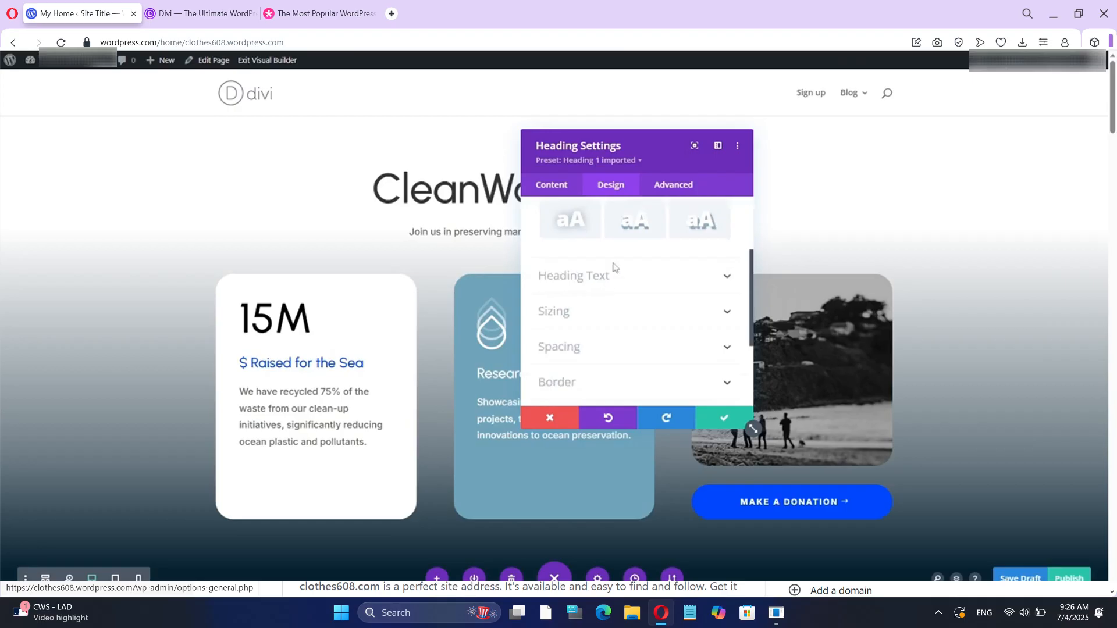
click(613, 271)
click(556, 390)
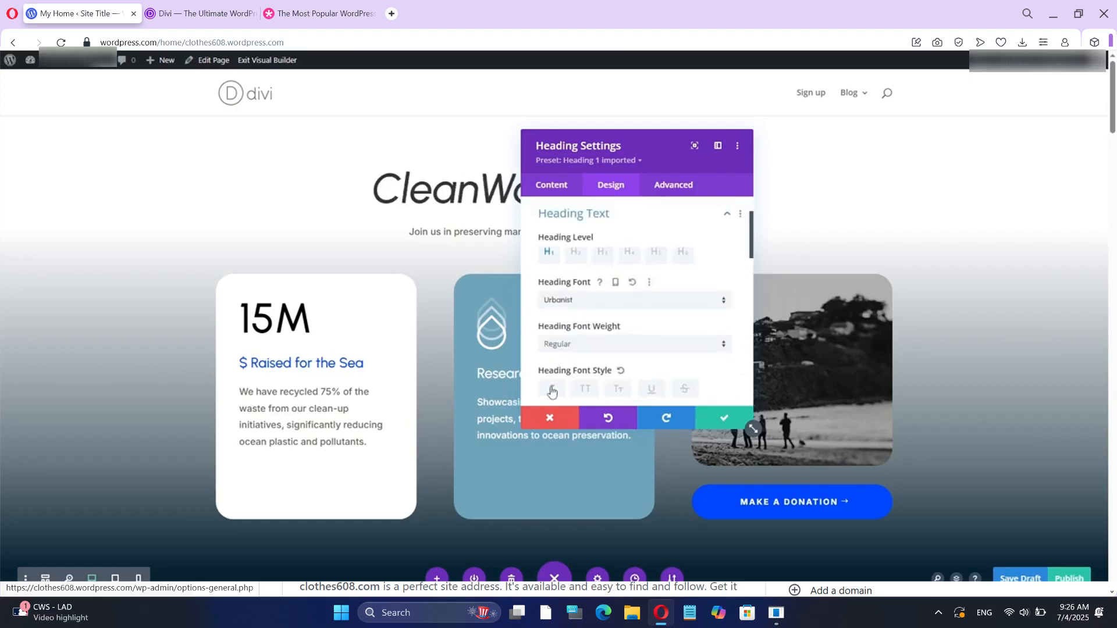
drag(675, 144, 866, 84)
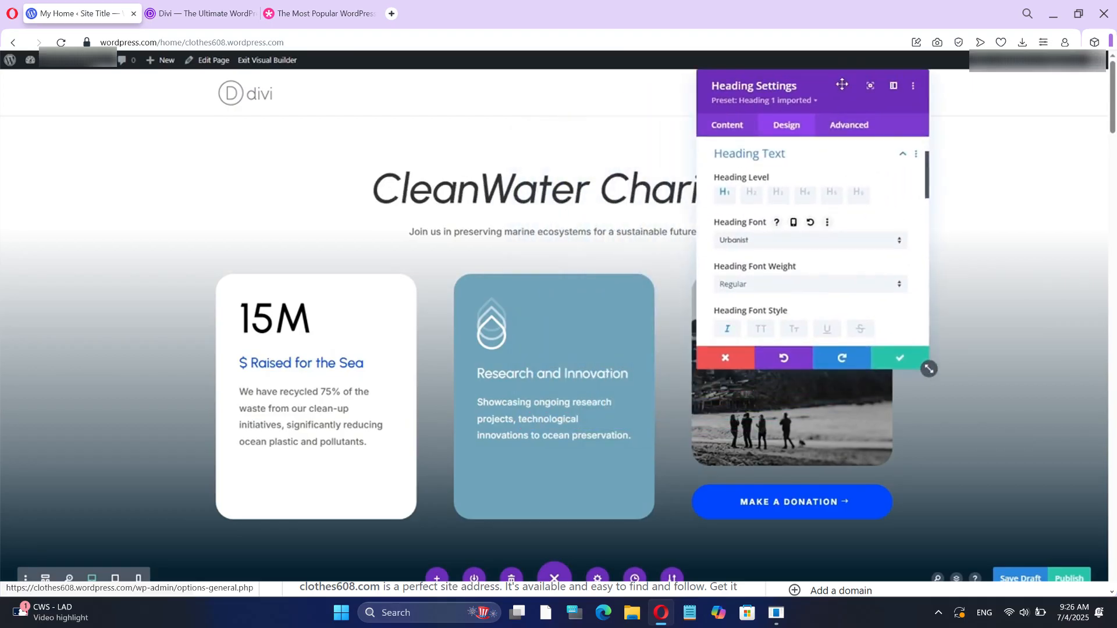
click(775, 329)
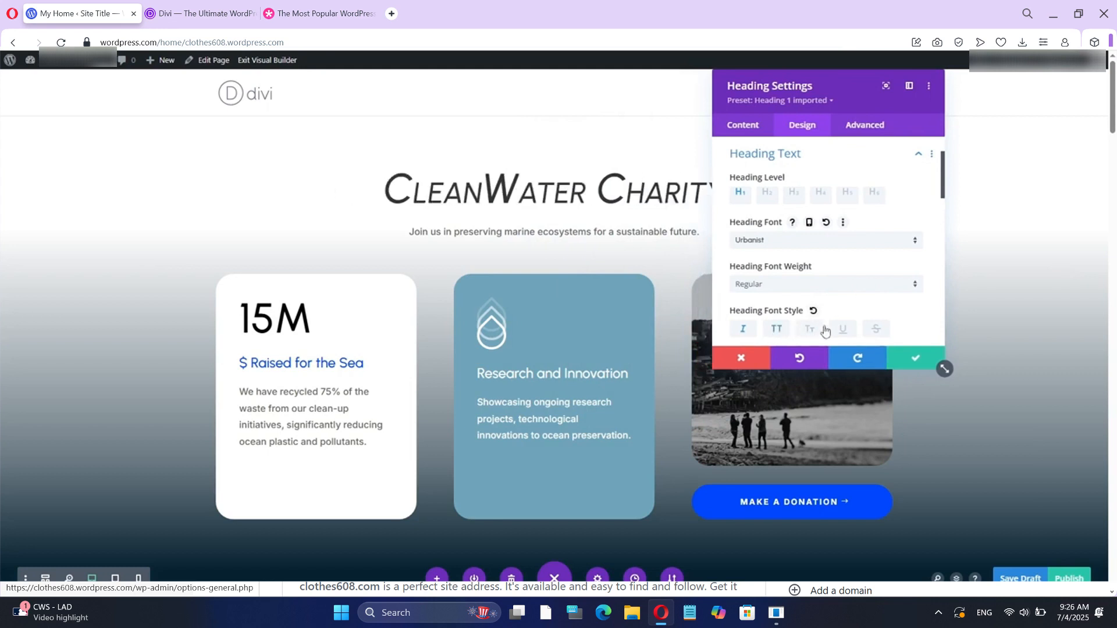
click(763, 128)
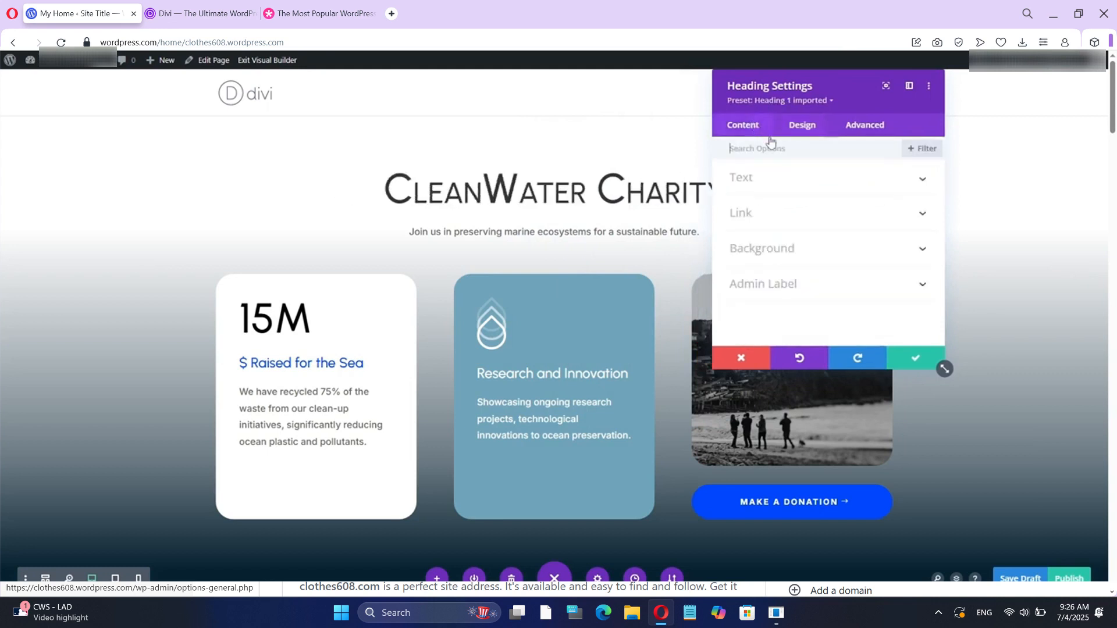
click(825, 131)
- Try increasing the top margin in the "CleanWater Charity" heading's spacing settings and lower it back to 0px
scroll(805, 201, down, 8)
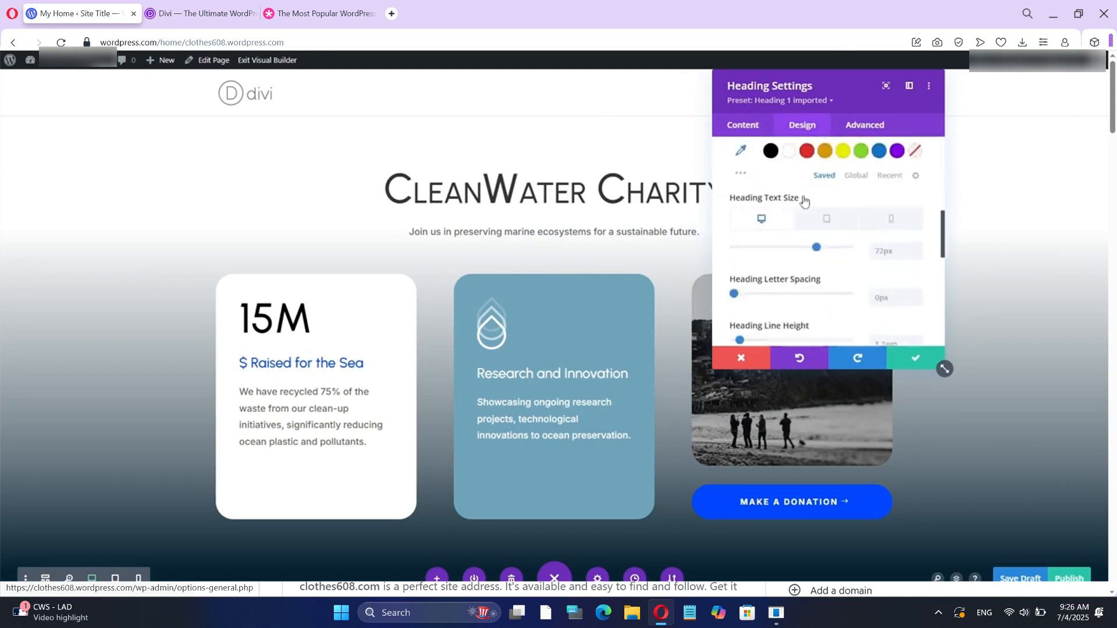
scroll(797, 221, down, 2)
click(773, 295)
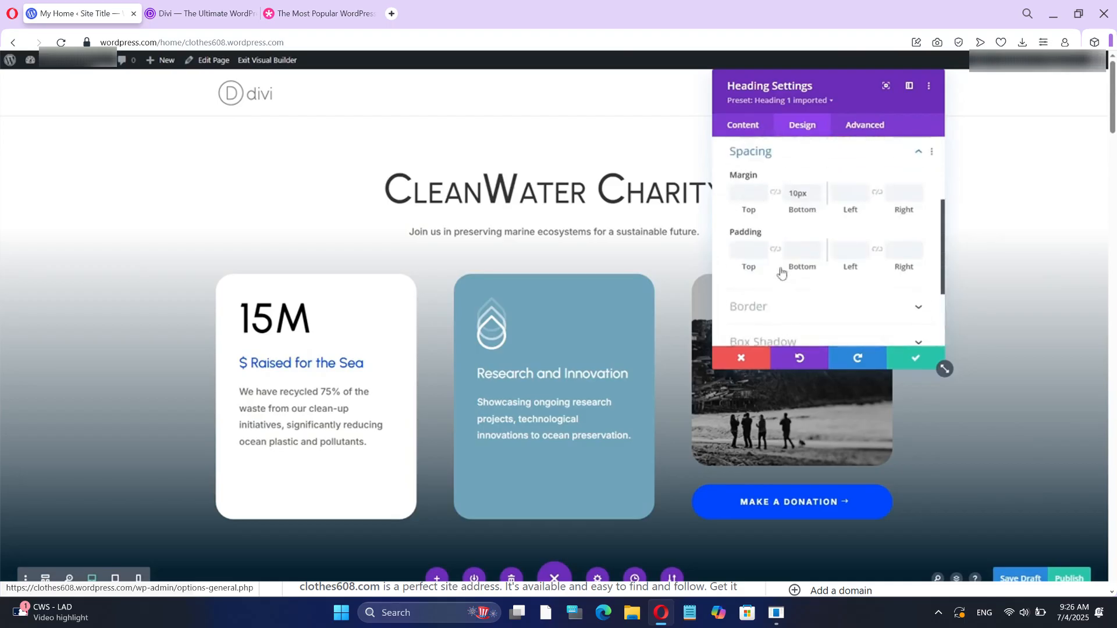
click(763, 193)
click(763, 193)
click(763, 193)
click(763, 192)
click(763, 200)
click(763, 200)
click(763, 200)
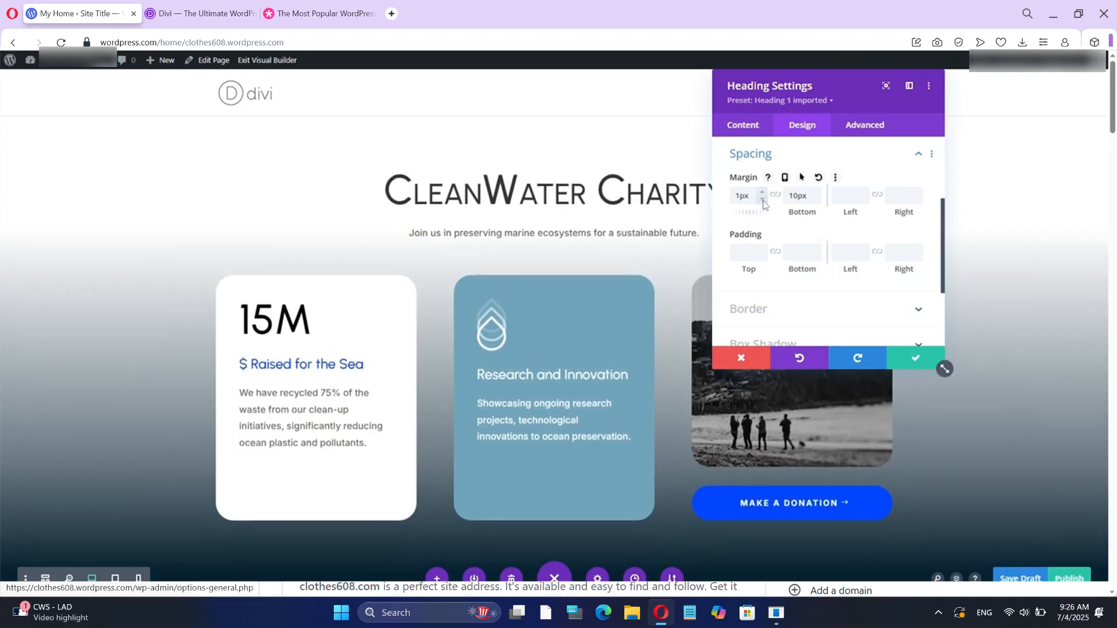
click(763, 200)
- Try 4px top padding on the "CleanWater Charity" heading, then reset the padding and margin and discard the heading changes
click(761, 251)
click(761, 250)
click(762, 258)
click(762, 257)
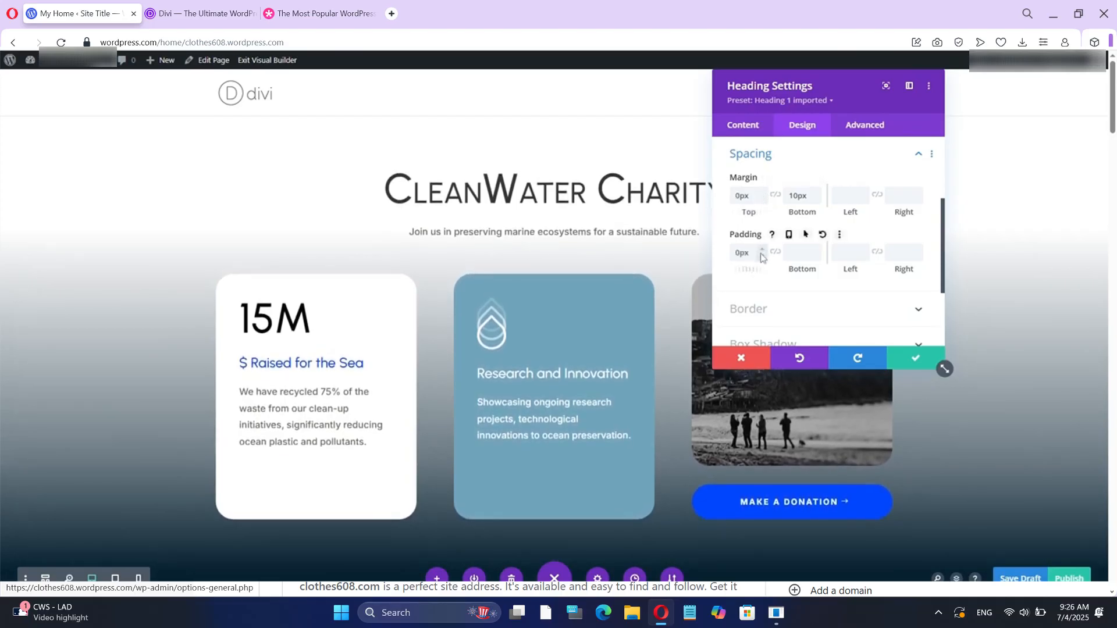
click(763, 249)
click(762, 249)
click(762, 249)
click(763, 249)
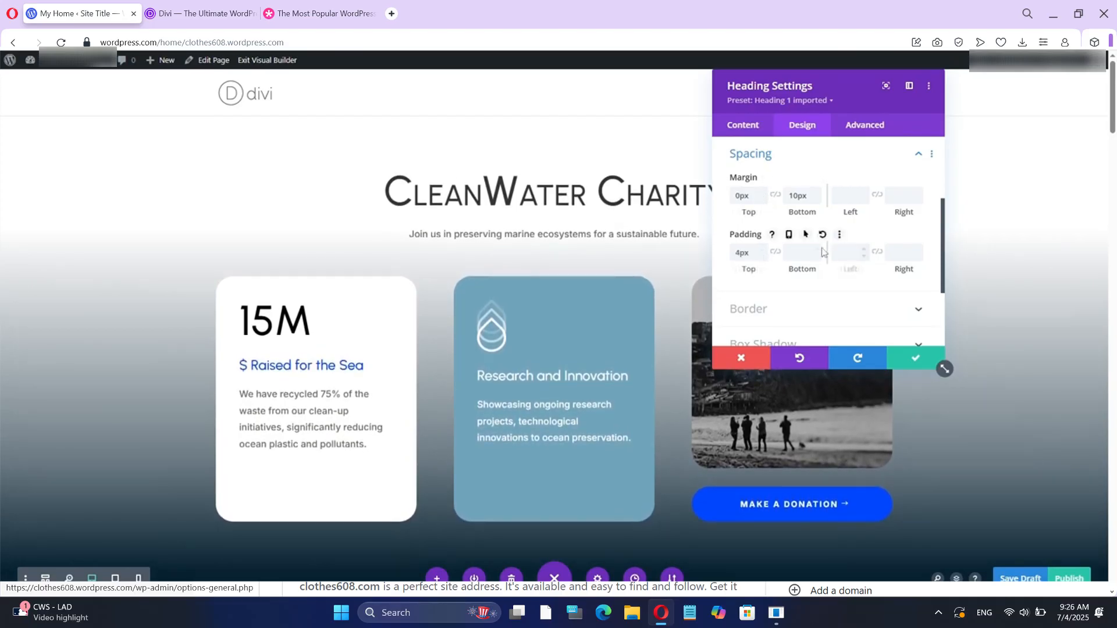
click(818, 249)
click(822, 234)
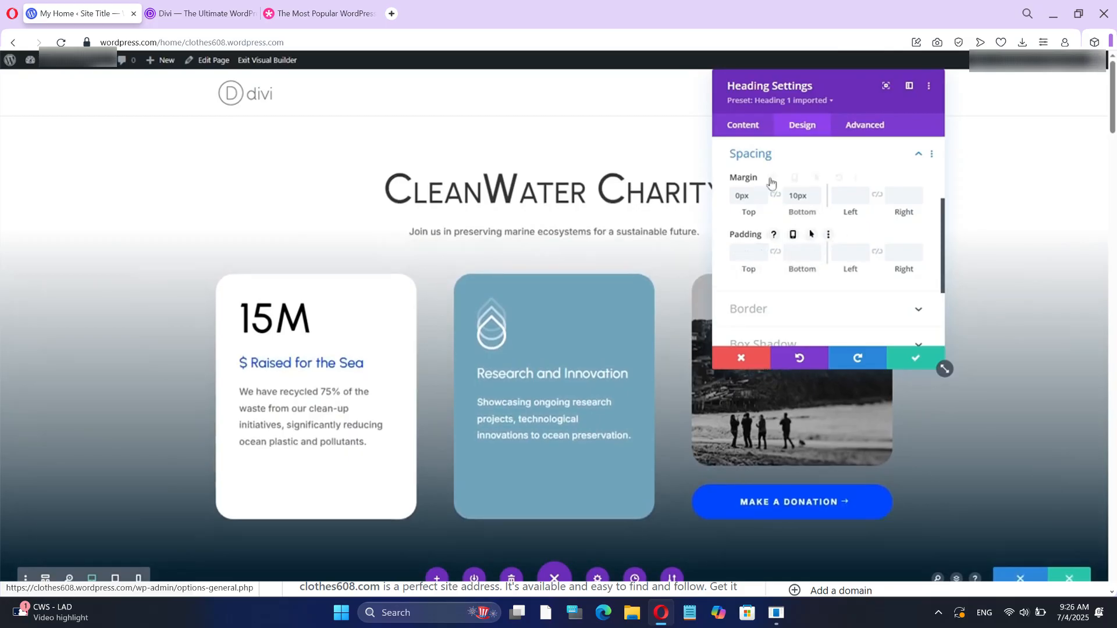
click(818, 179)
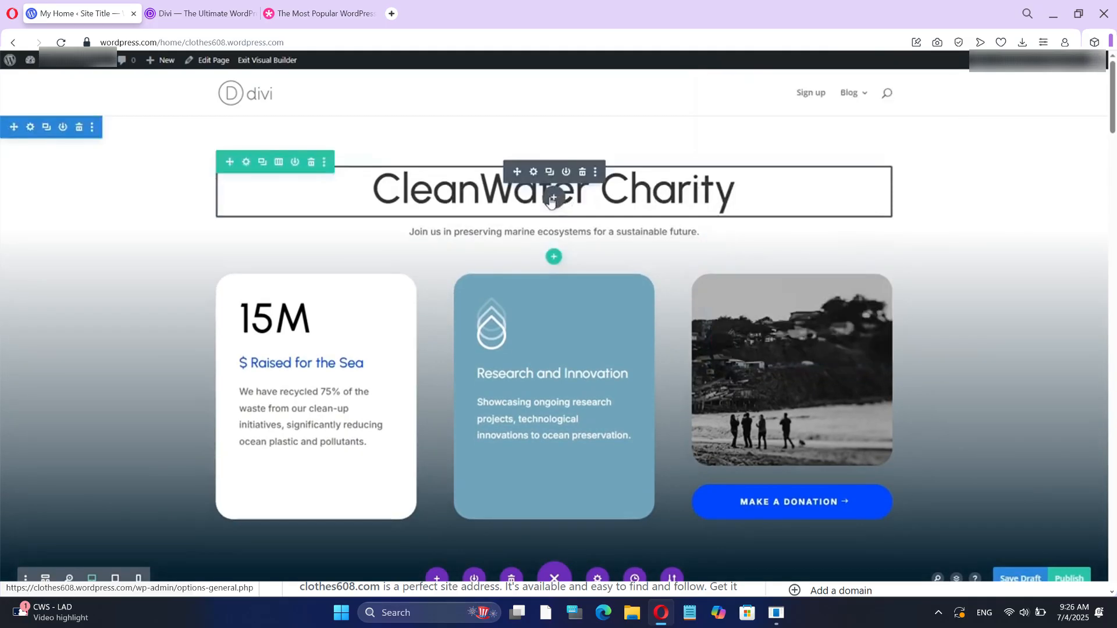
- Insert a Button module below the "CleanWater Charity" heading and open its link and alignment settings
click(554, 199)
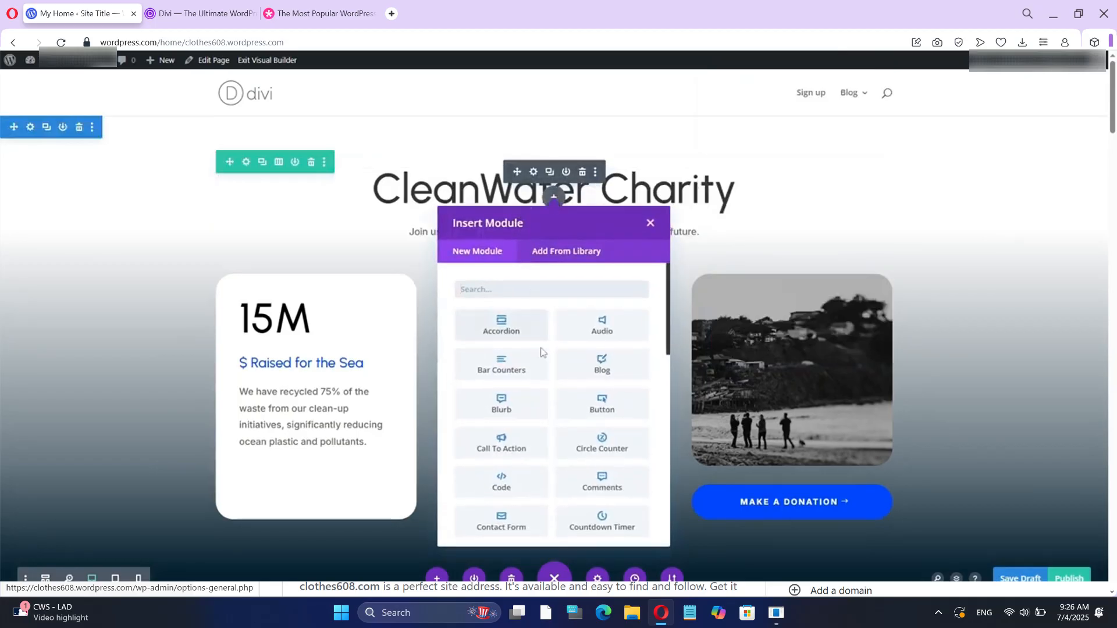
click(605, 413)
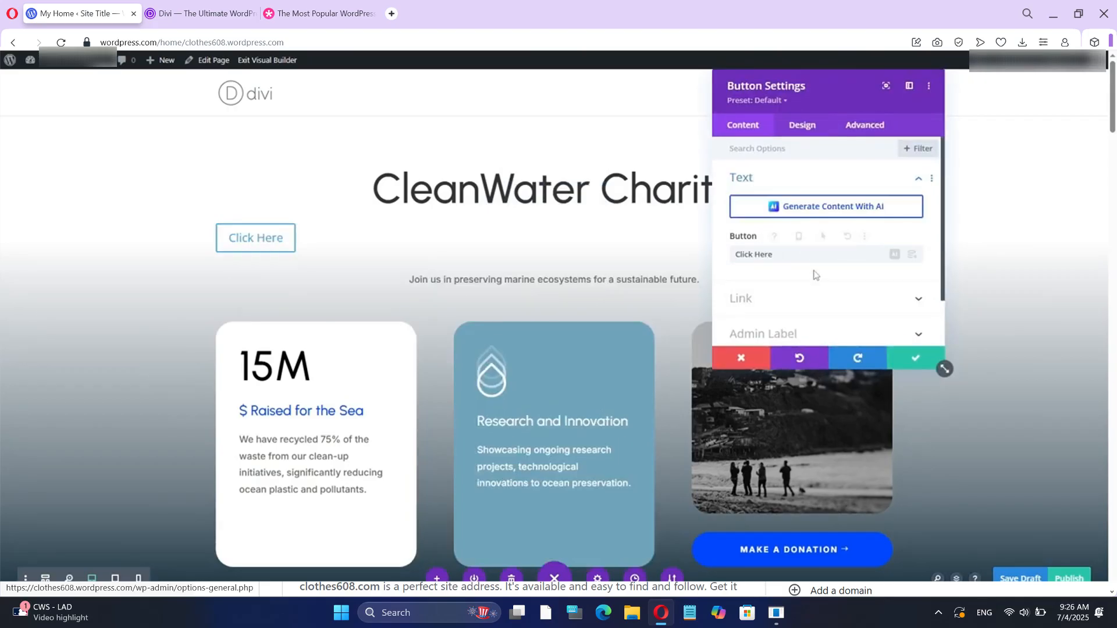
scroll(815, 278, down, 1)
click(849, 250)
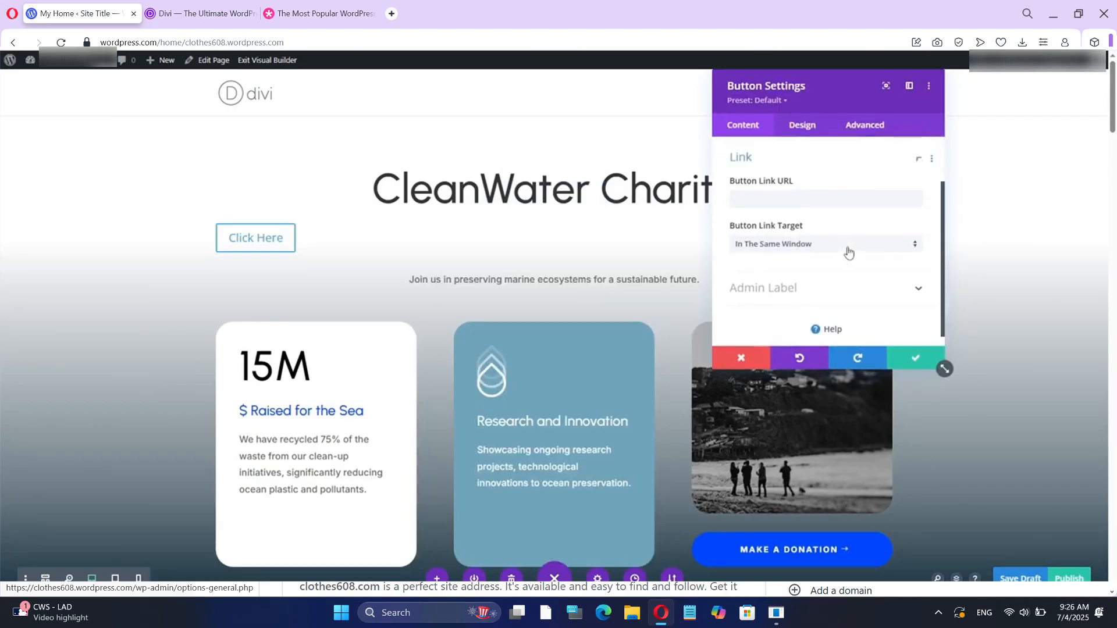
click(817, 128)
click(832, 186)
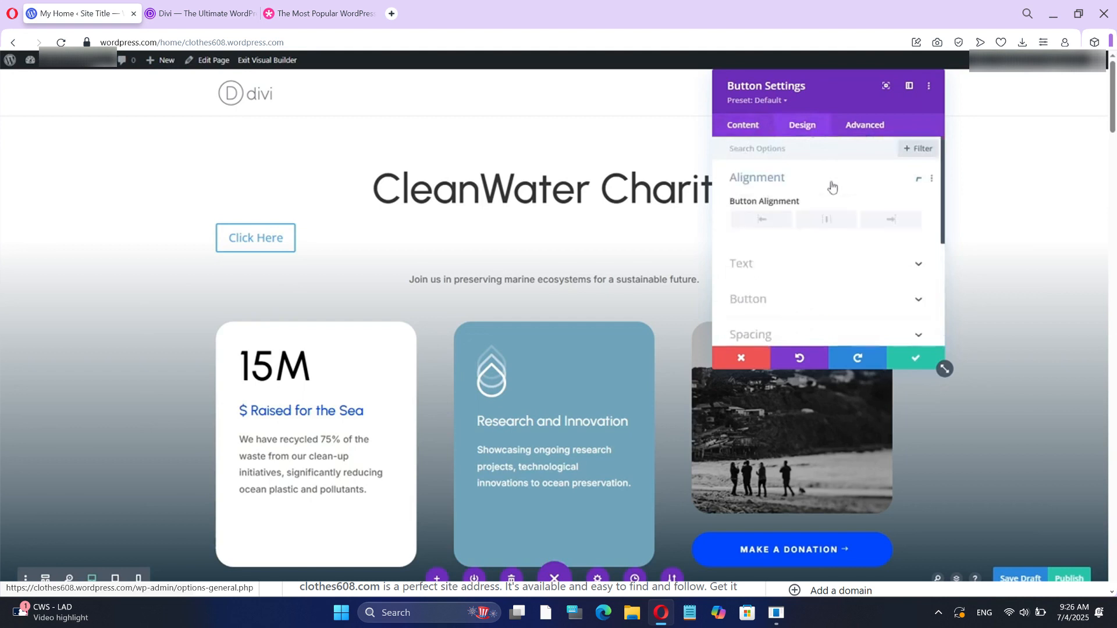
- Try several box shadow presets on the "Click Here" button
click(781, 301)
scroll(806, 242, down, 2)
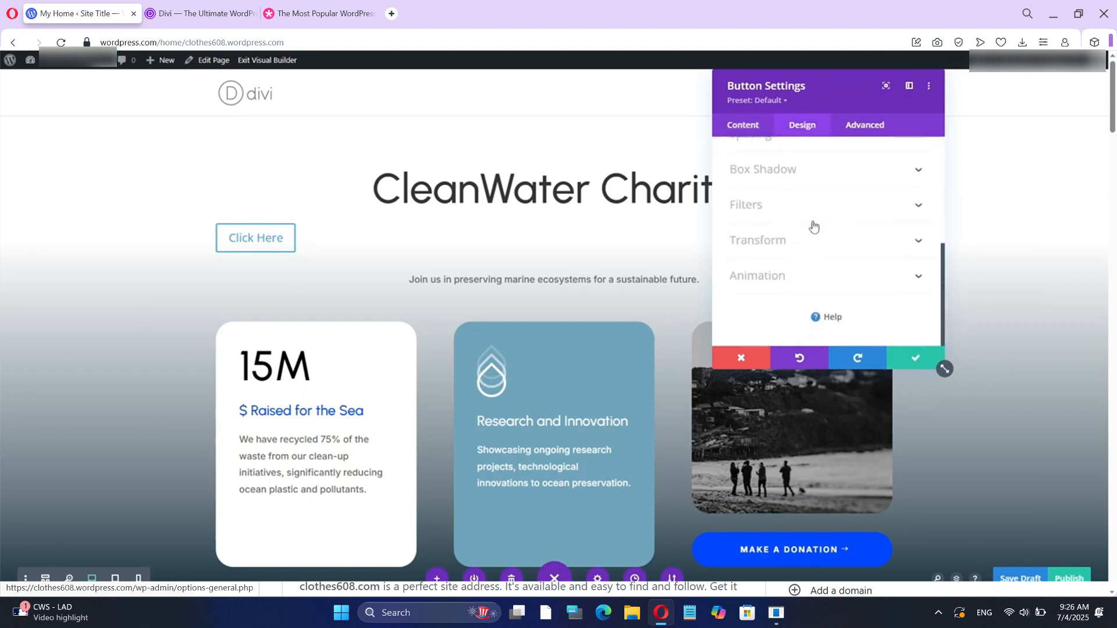
click(832, 180)
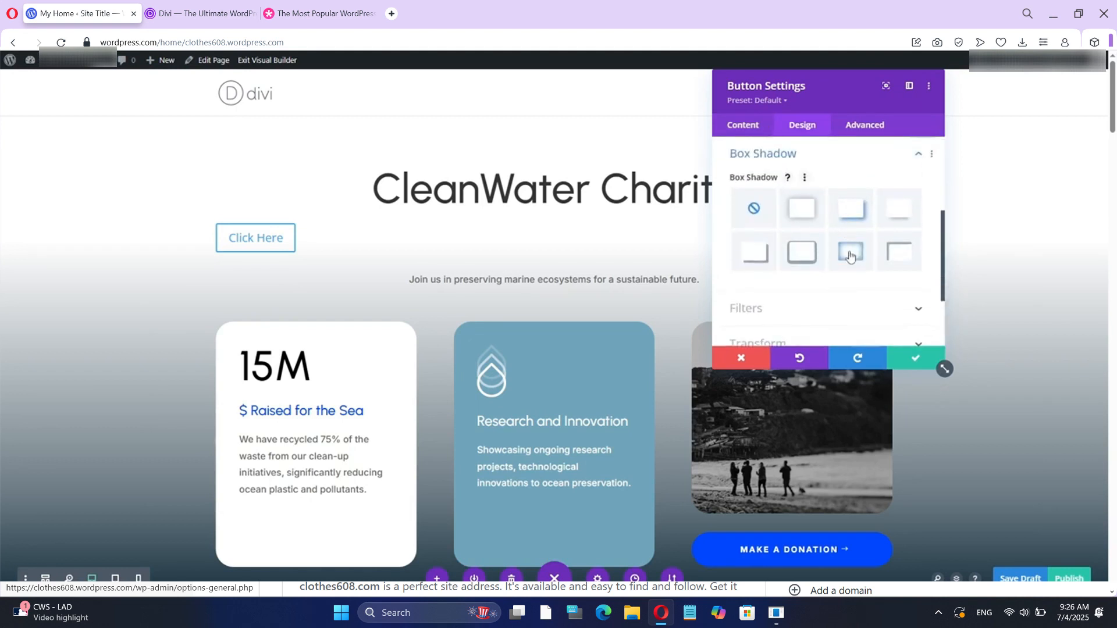
click(850, 255)
click(803, 254)
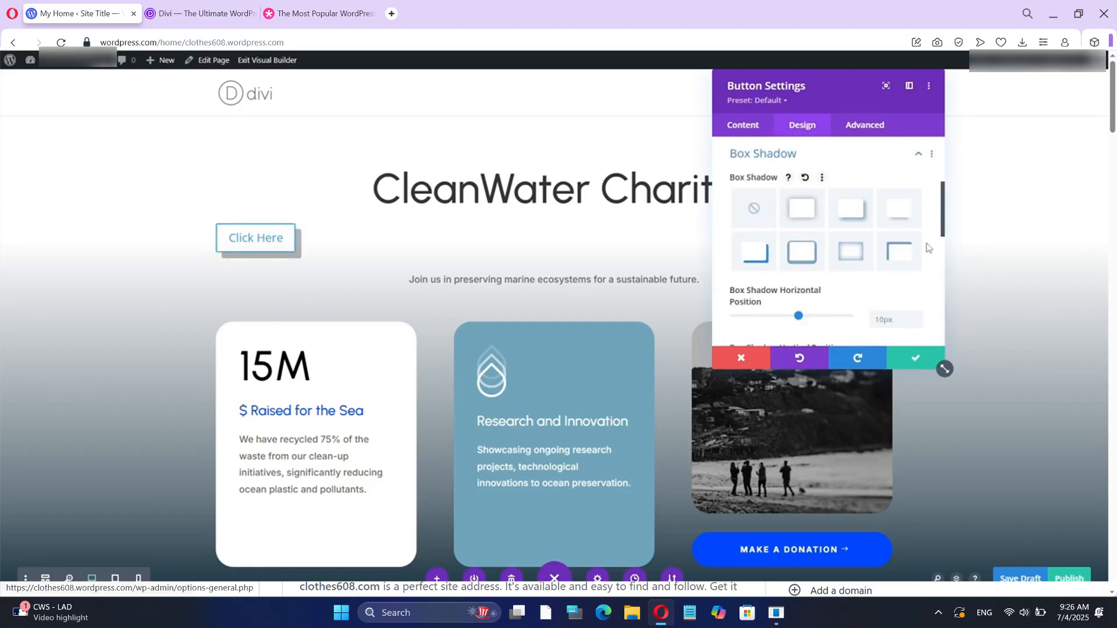
click(900, 250)
click(896, 216)
- Try shifting the button's box shadow horizontally and coloring it red, then discard the button's design changes
scroll(814, 239, down, 2)
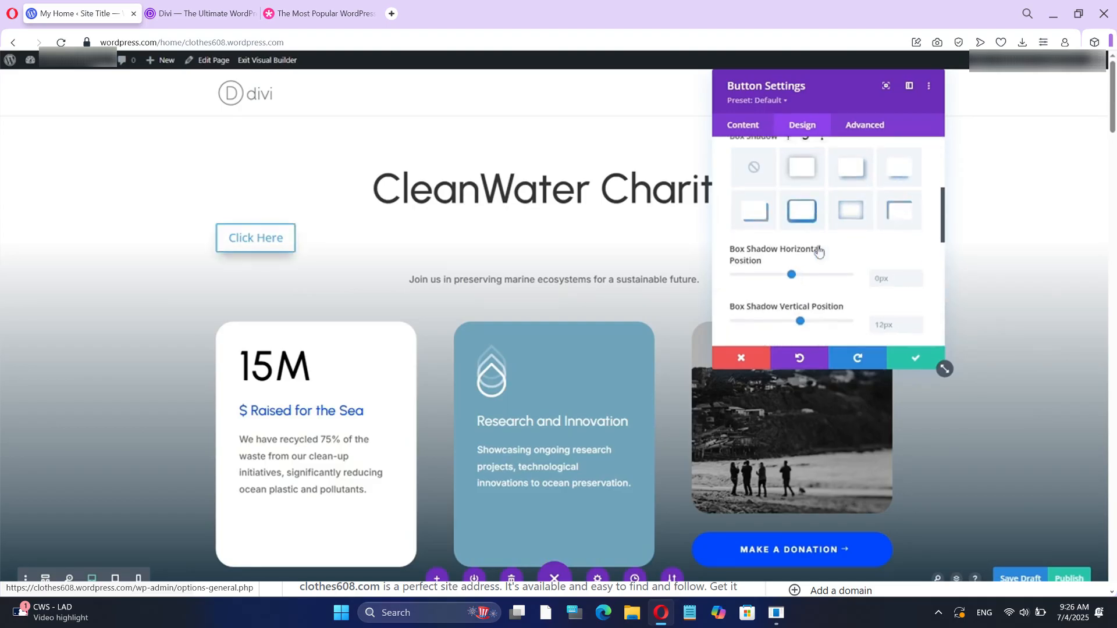
drag(836, 199, 819, 225)
scroll(818, 226, down, 2)
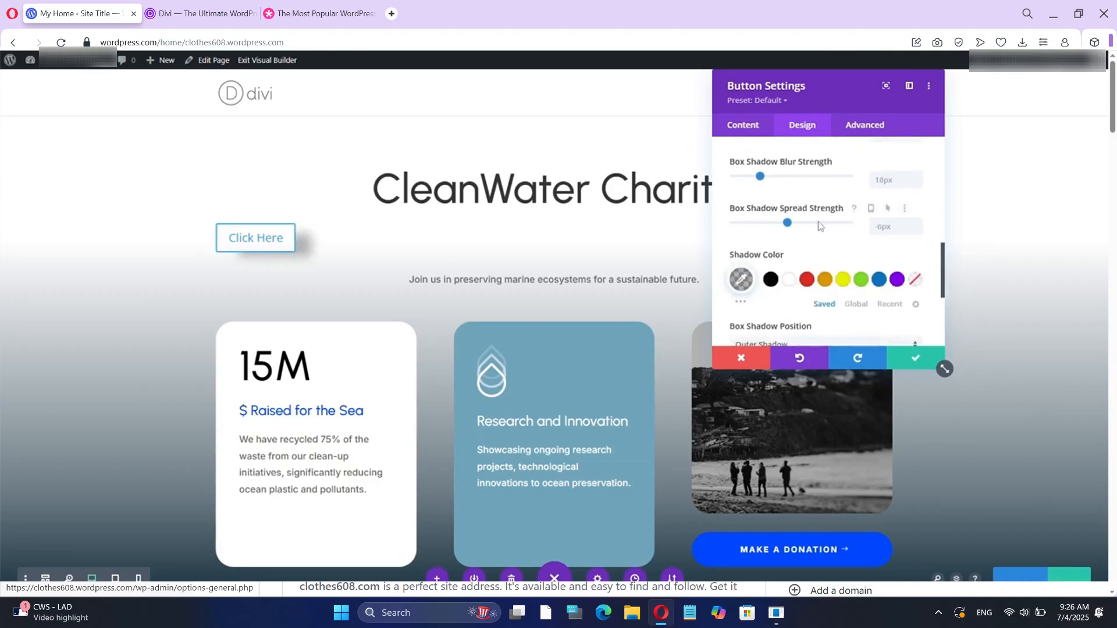
click(807, 280)
click(741, 359)
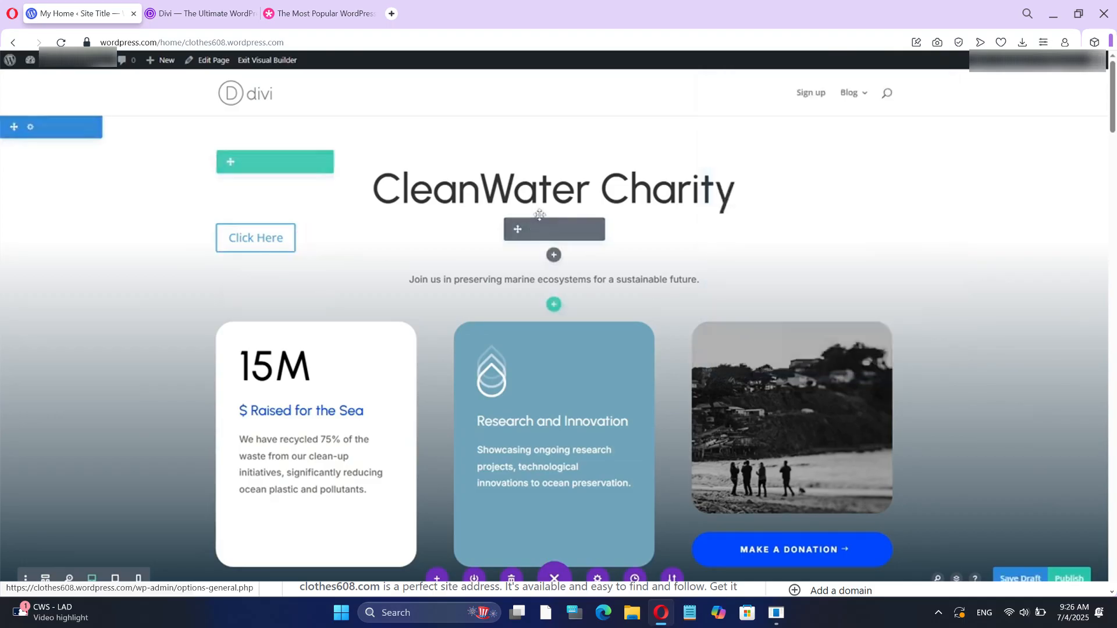
- Insert a Video module below the "Click Here" button and check how it sits on the page
click(555, 260)
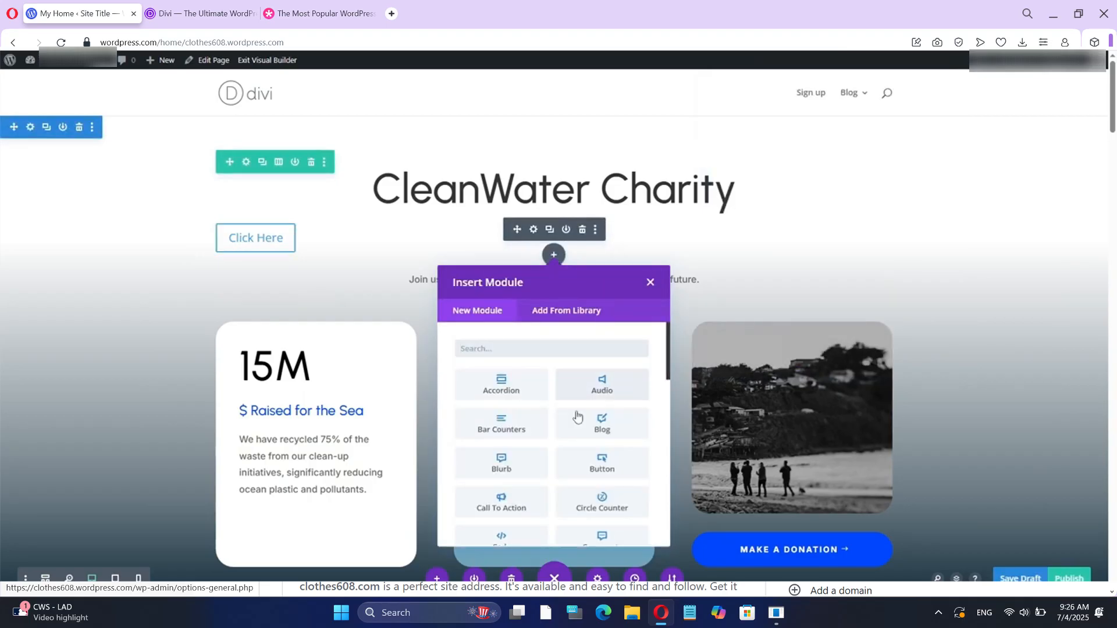
scroll(583, 448, down, 3)
scroll(583, 445, down, 5)
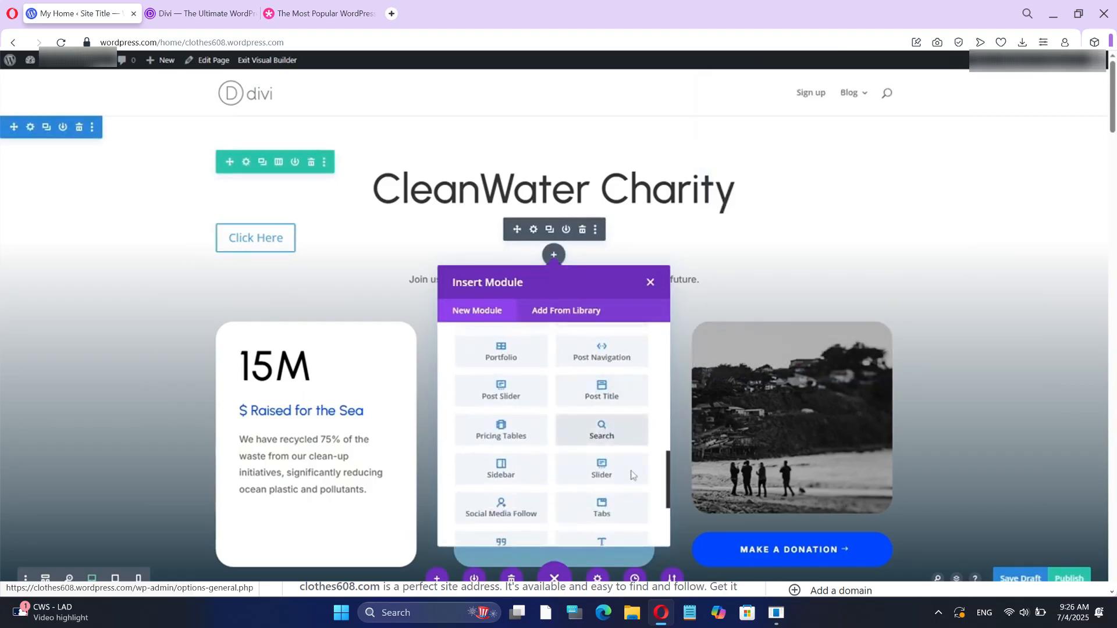
click(602, 443)
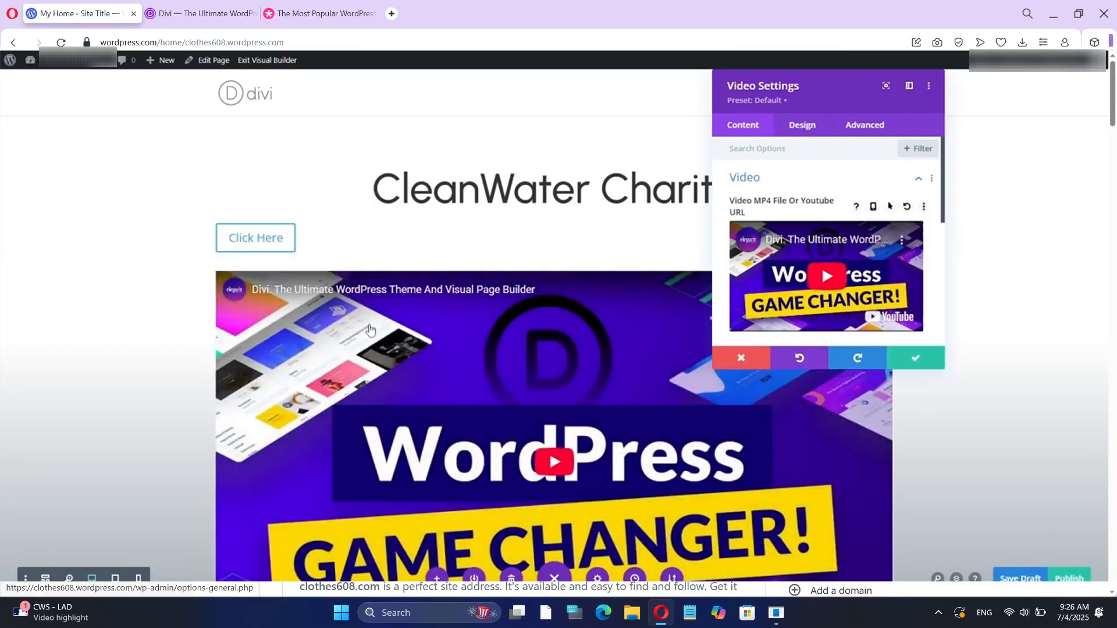
scroll(370, 330, down, 4)
scroll(370, 330, down, 4)
scroll(369, 324, down, 6)
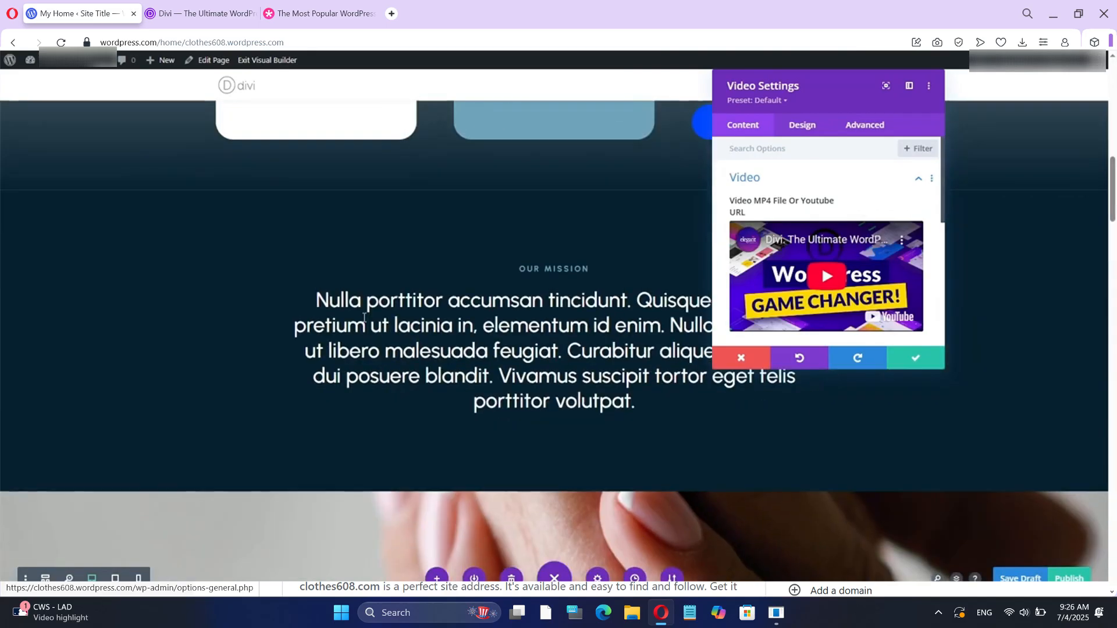
scroll(367, 320, up, 8)
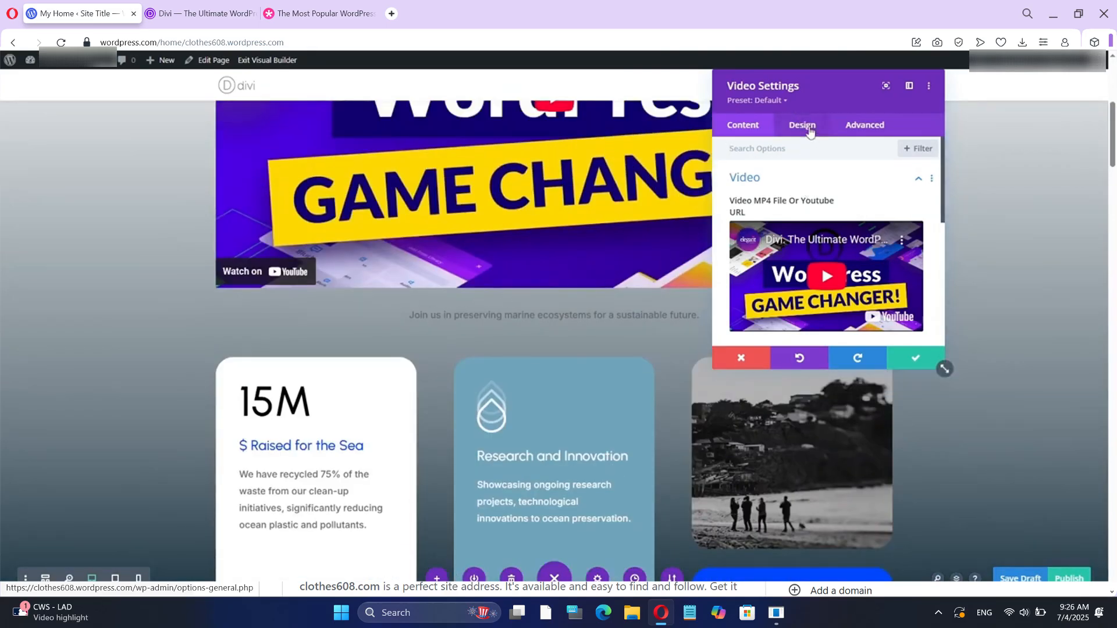
- Look through the video's design options and close its settings
click(810, 131)
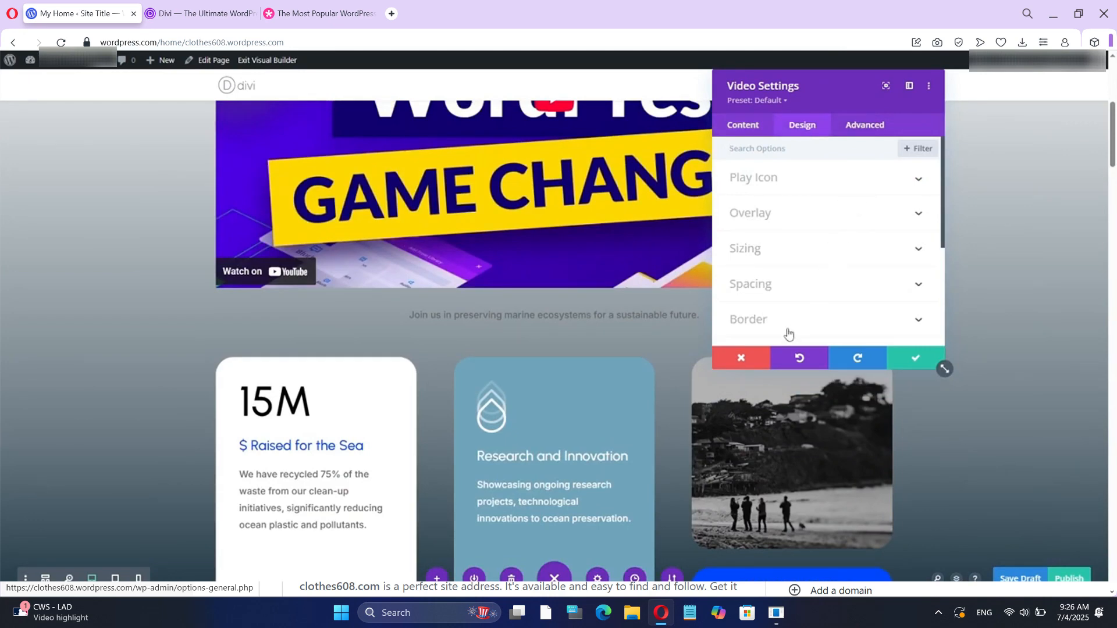
scroll(753, 343, down, 5)
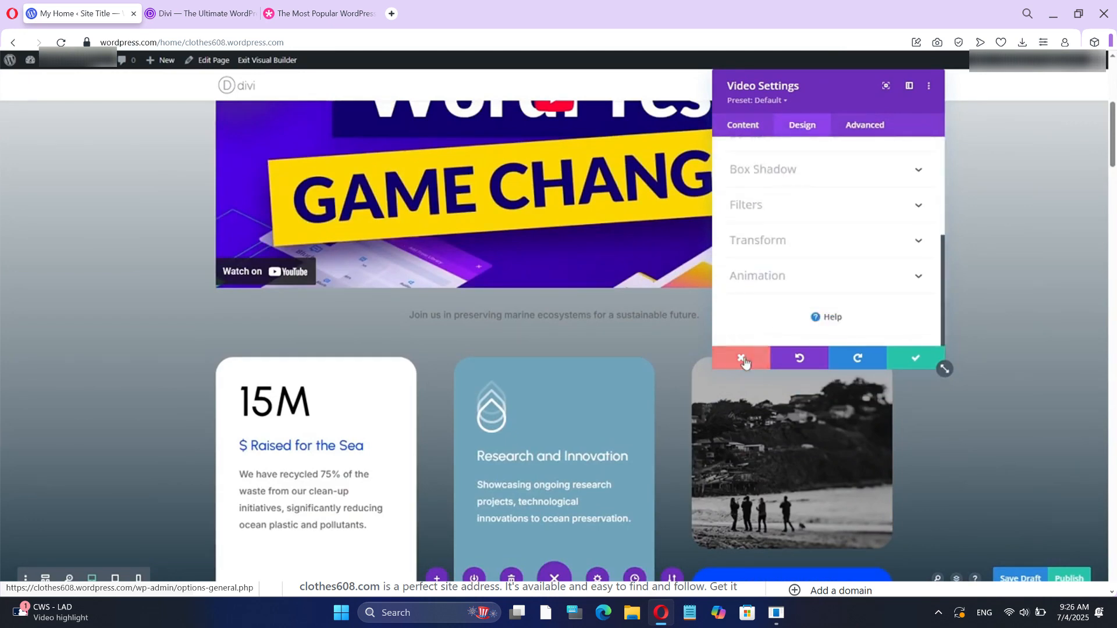
click(741, 357)
- Try the Fade, Slide, Bounce, Roll, Fold, Flip and Zoom animation styles on the three-column row
scroll(584, 374, up, 6)
scroll(267, 268, down, 8)
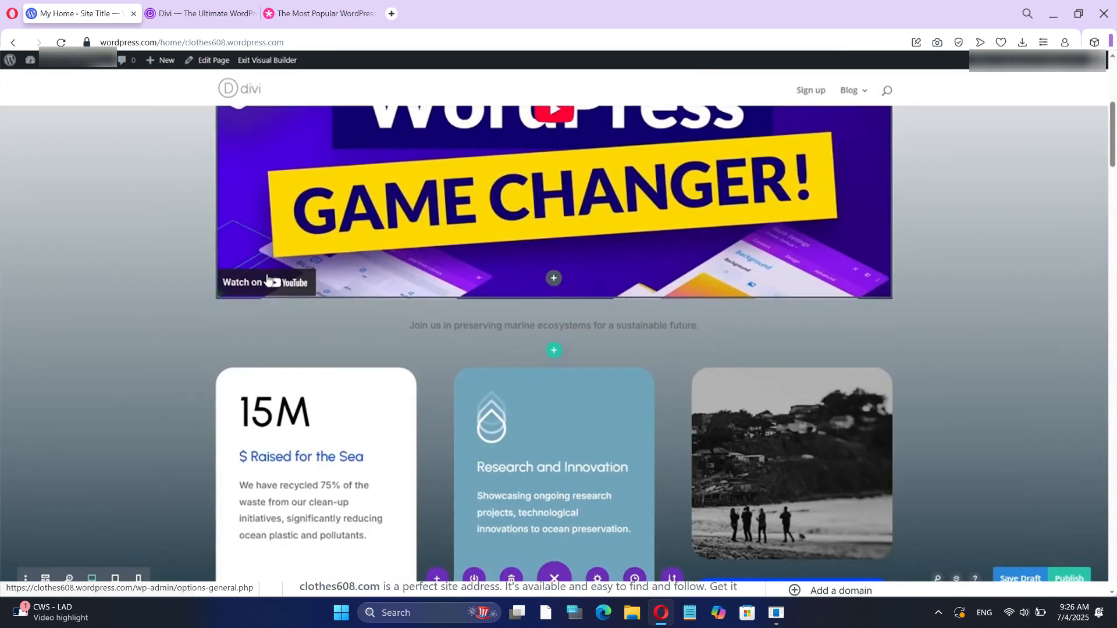
click(246, 214)
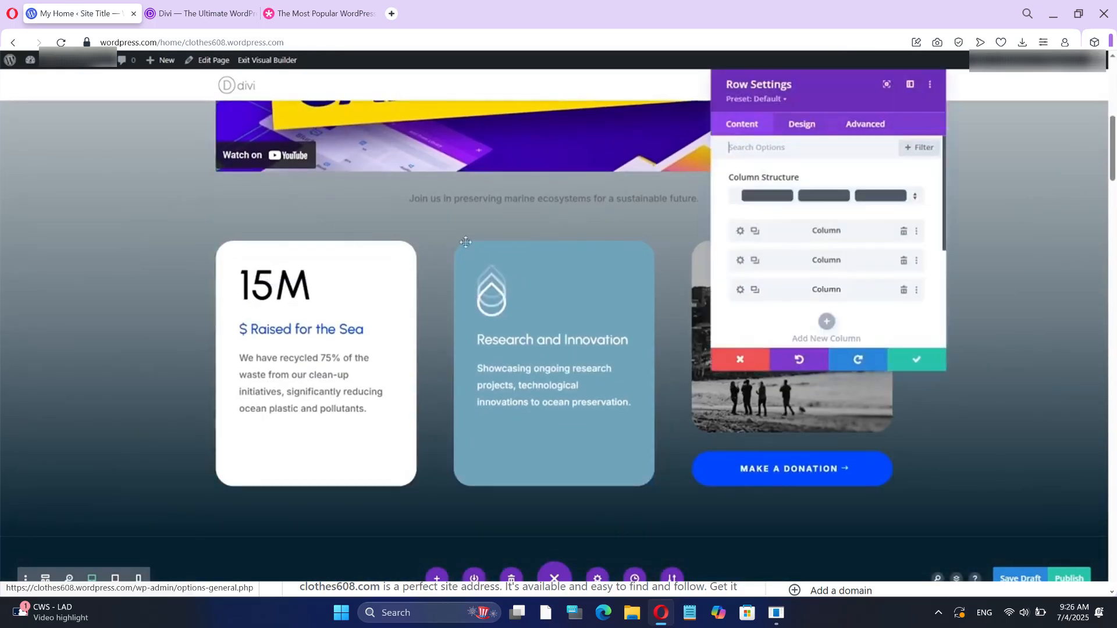
click(801, 126)
scroll(784, 279, down, 3)
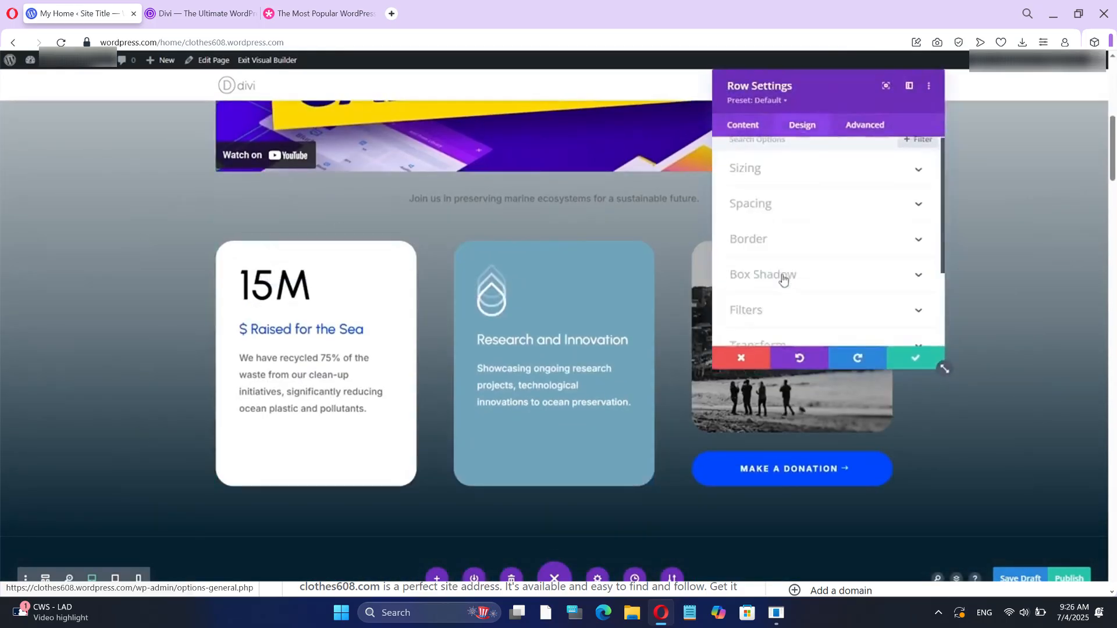
click(783, 276)
click(803, 216)
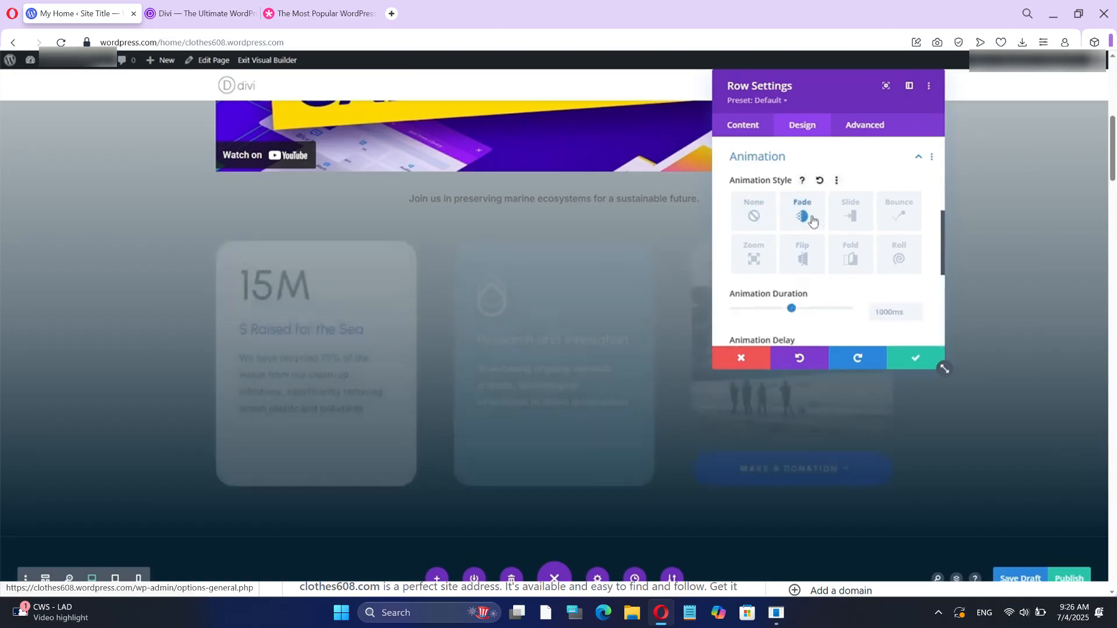
click(848, 215)
click(897, 216)
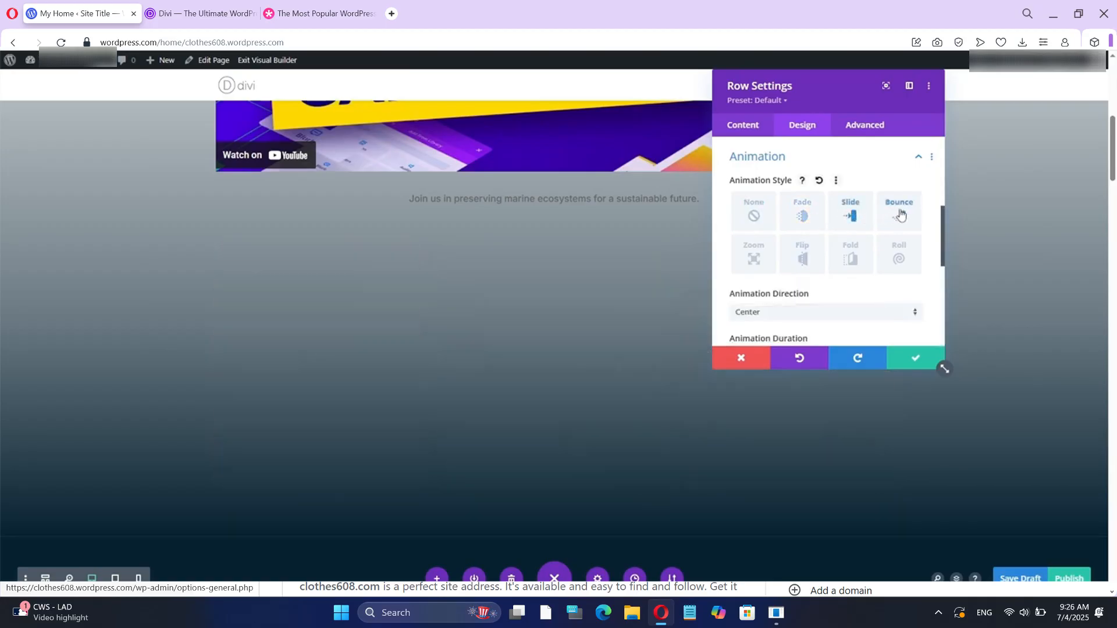
click(893, 262)
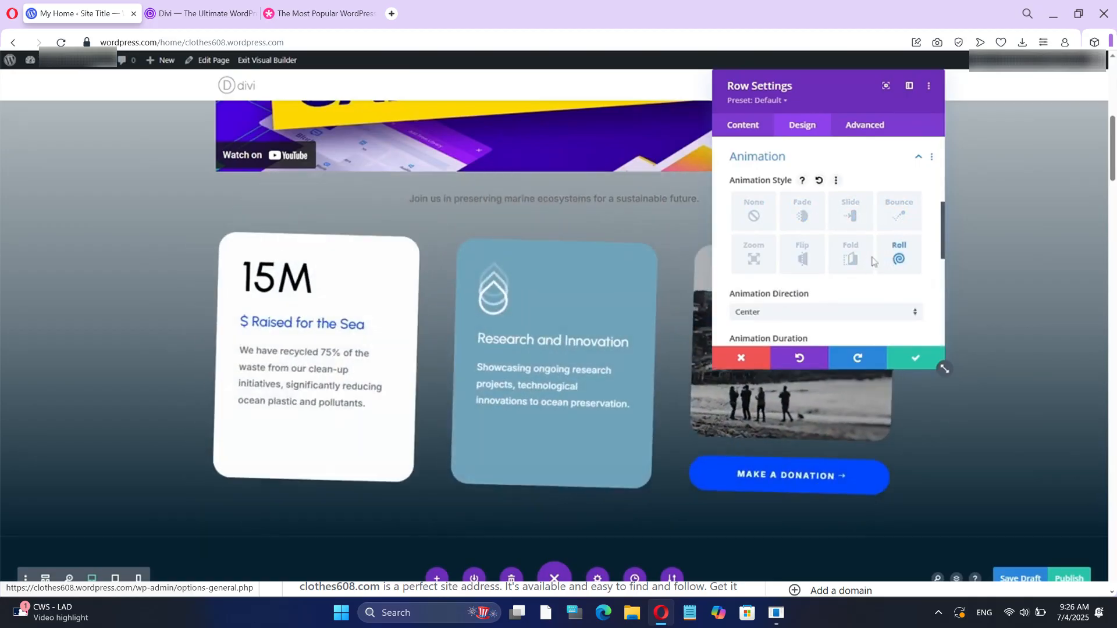
click(854, 261)
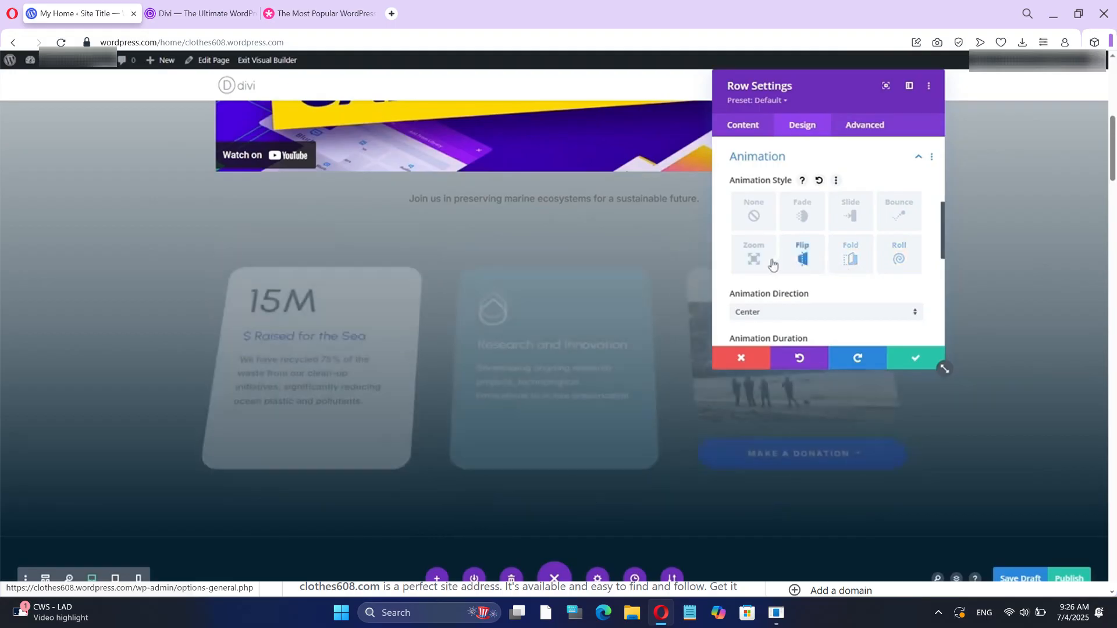
click(756, 259)
- Try adjusting the row's animation delay, then reset its animation style and discard the row changes
scroll(778, 259, down, 4)
scroll(778, 259, up, 2)
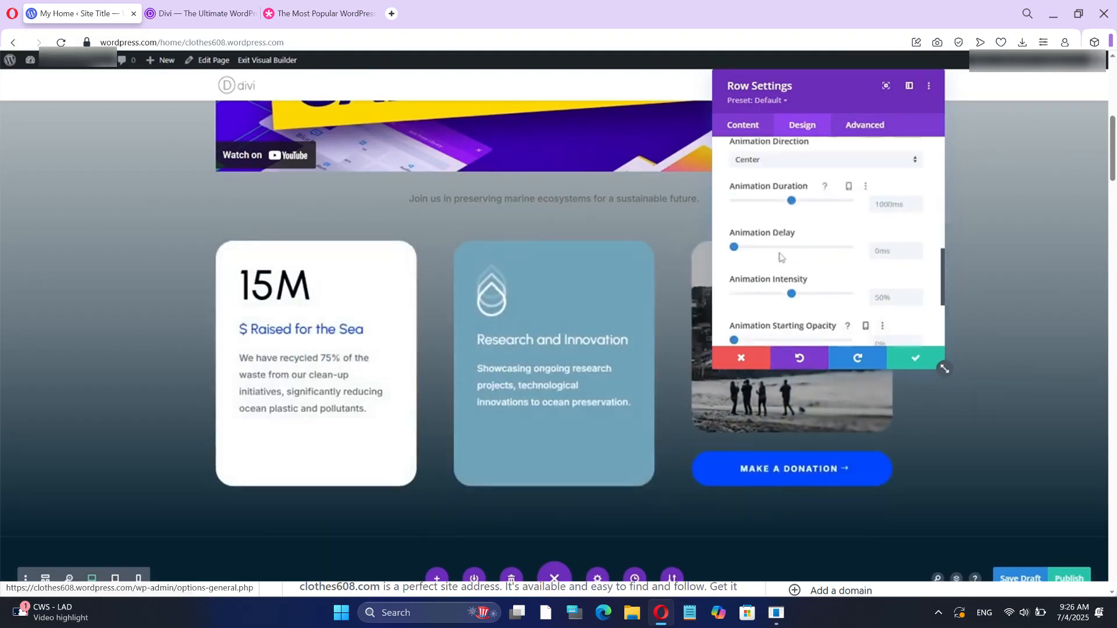
drag(740, 284, 777, 283)
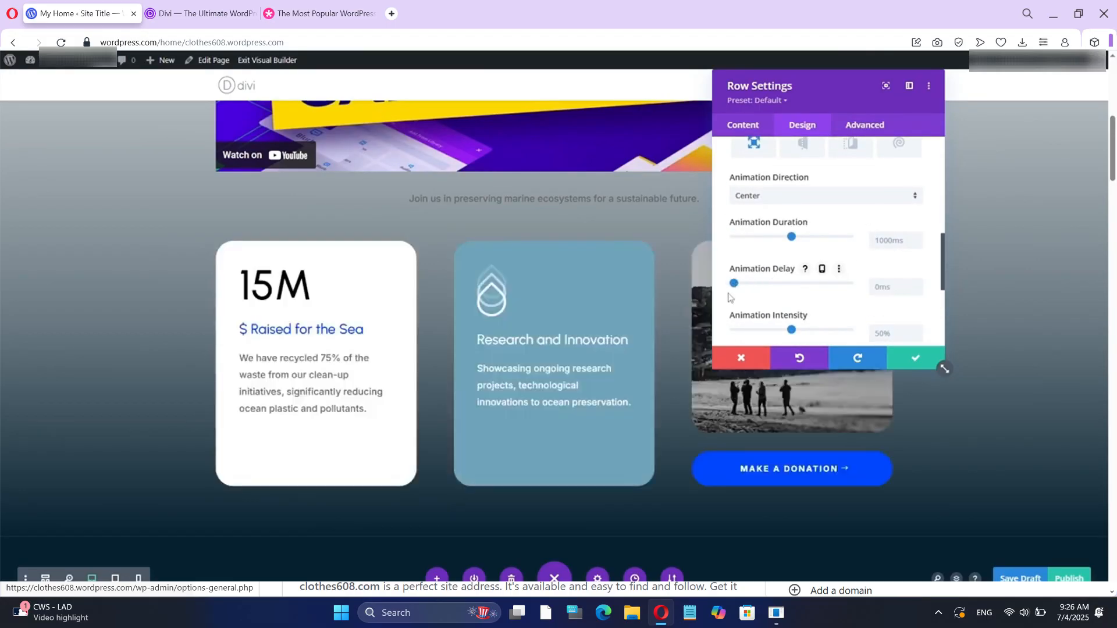
scroll(797, 222, up, 3)
scroll(797, 221, up, 1)
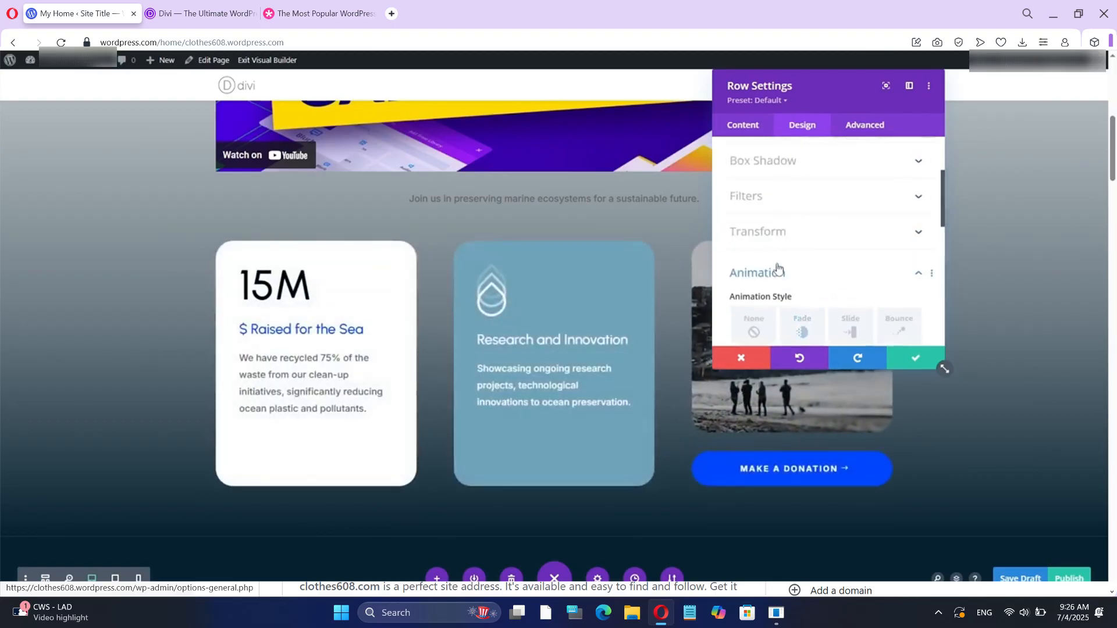
click(818, 298)
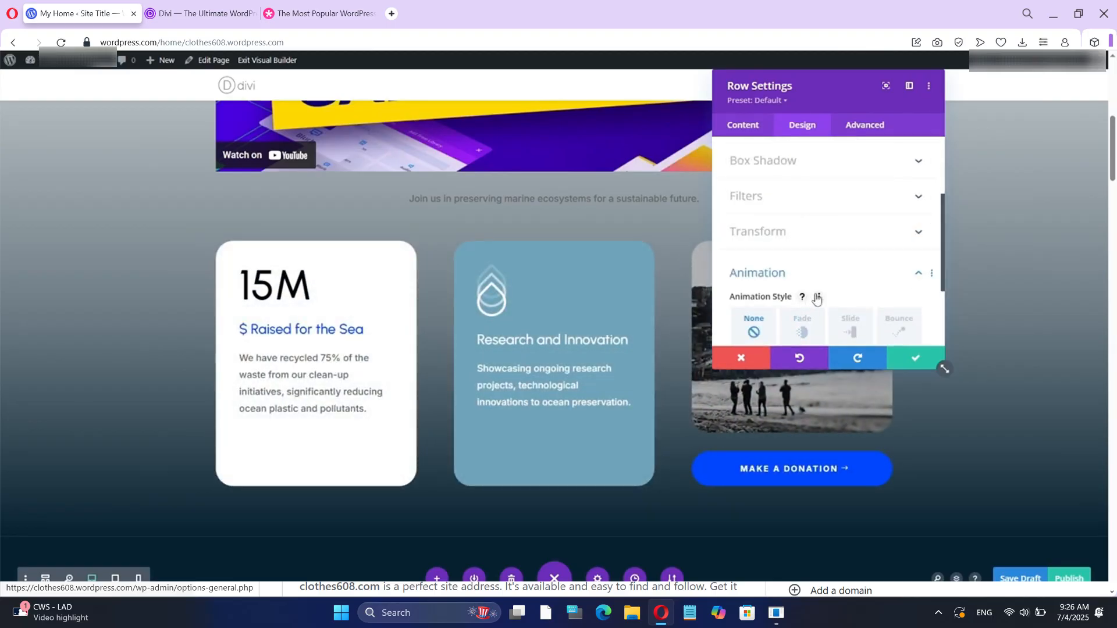
click(750, 361)
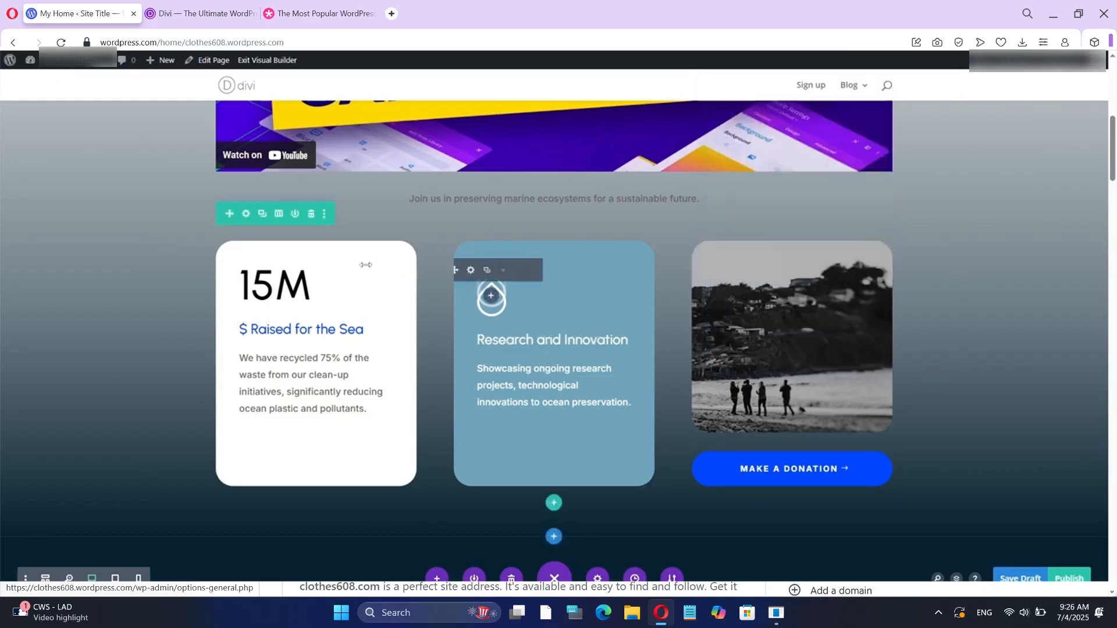
- Examine the three-column row's column structure choices and the middle column's content and design settings
click(247, 214)
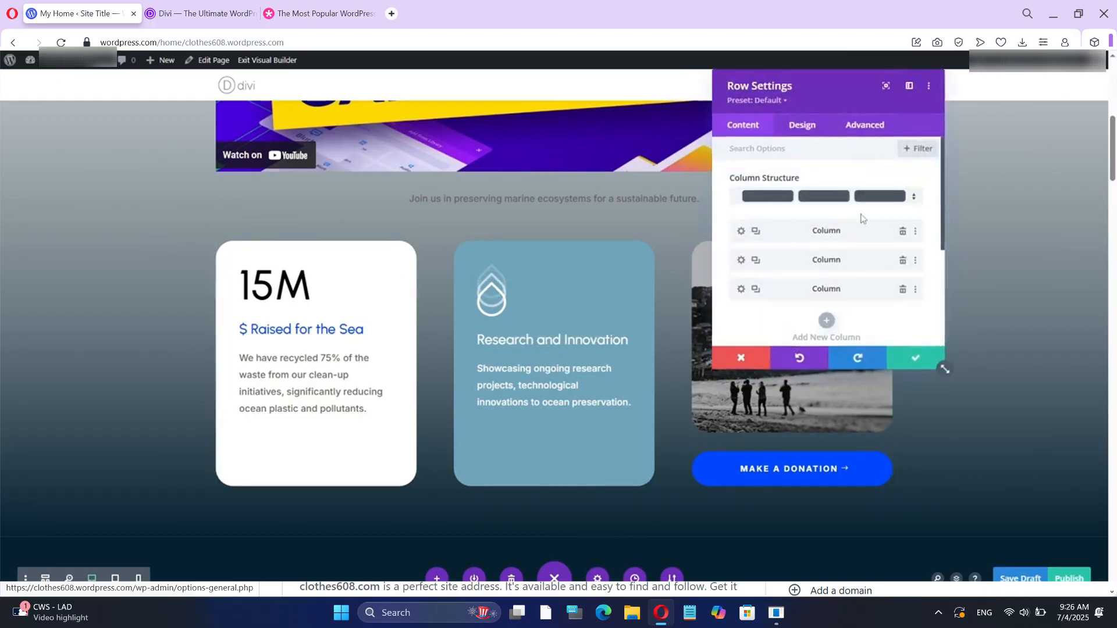
click(912, 201)
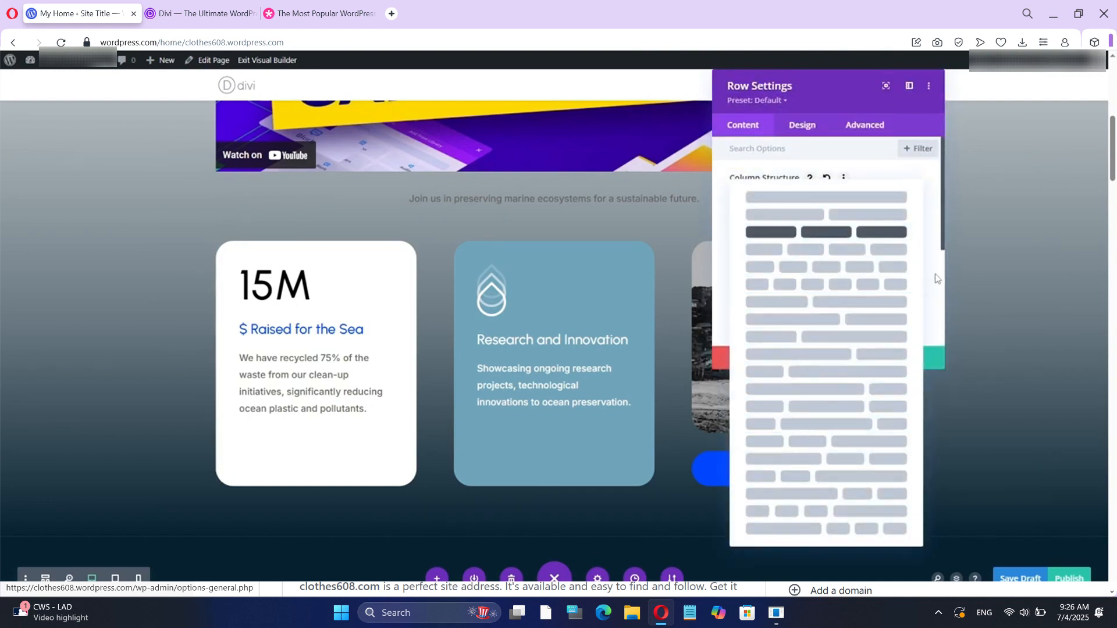
click(932, 300)
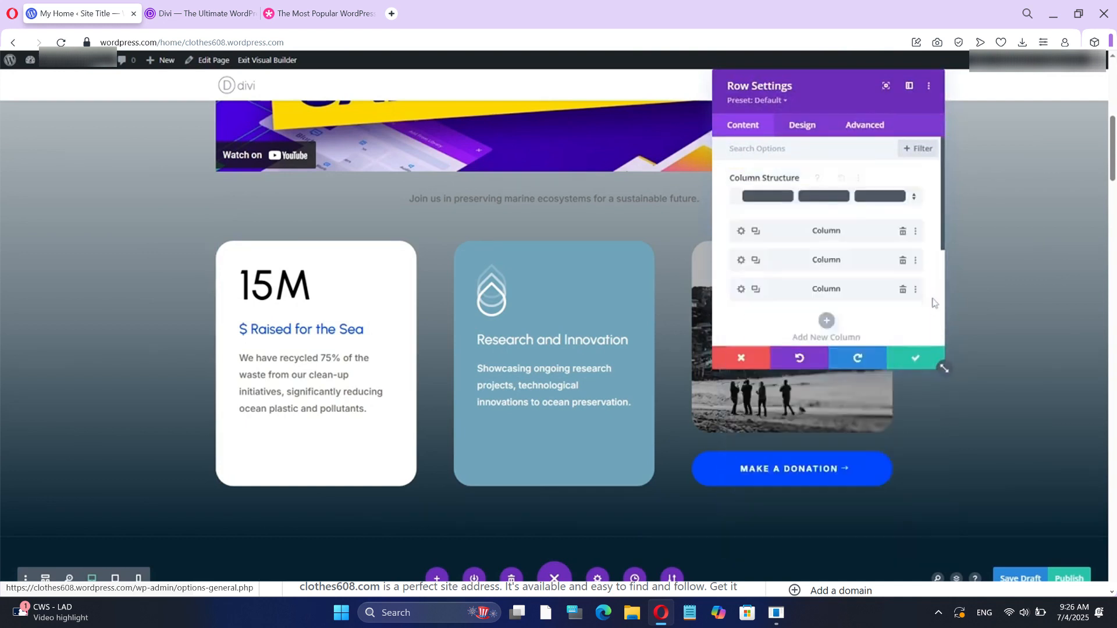
click(740, 260)
scroll(756, 250, down, 2)
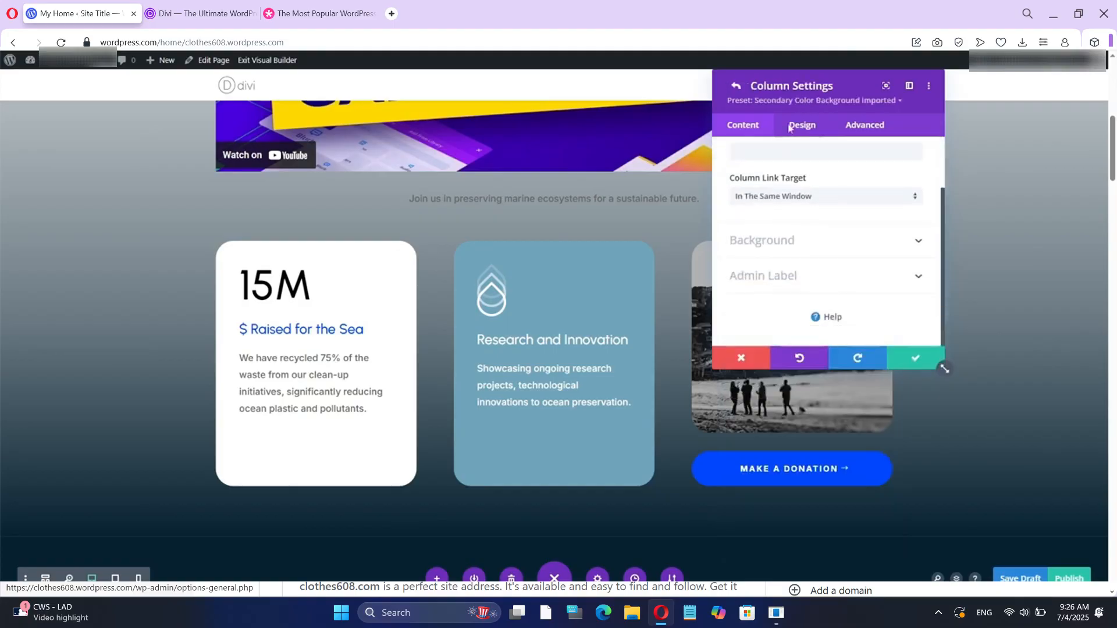
click(798, 124)
scroll(783, 270, down, 2)
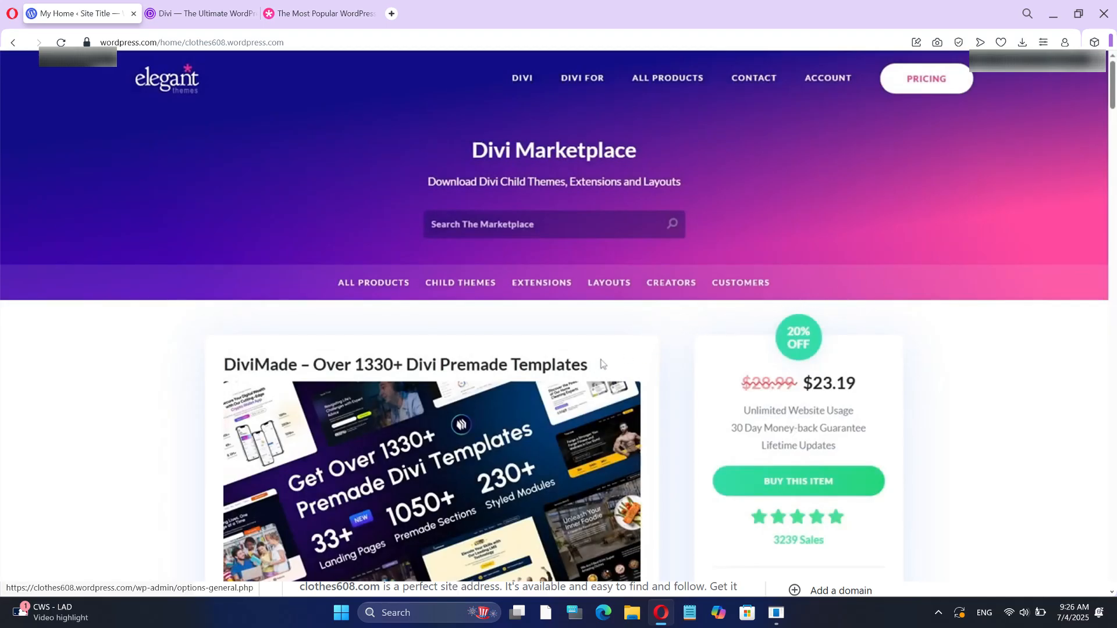
- Highlight the "DiviMade – Over 1330+ Divi Premade Templates" title on the Divi Marketplace page
drag(602, 361, 215, 375)
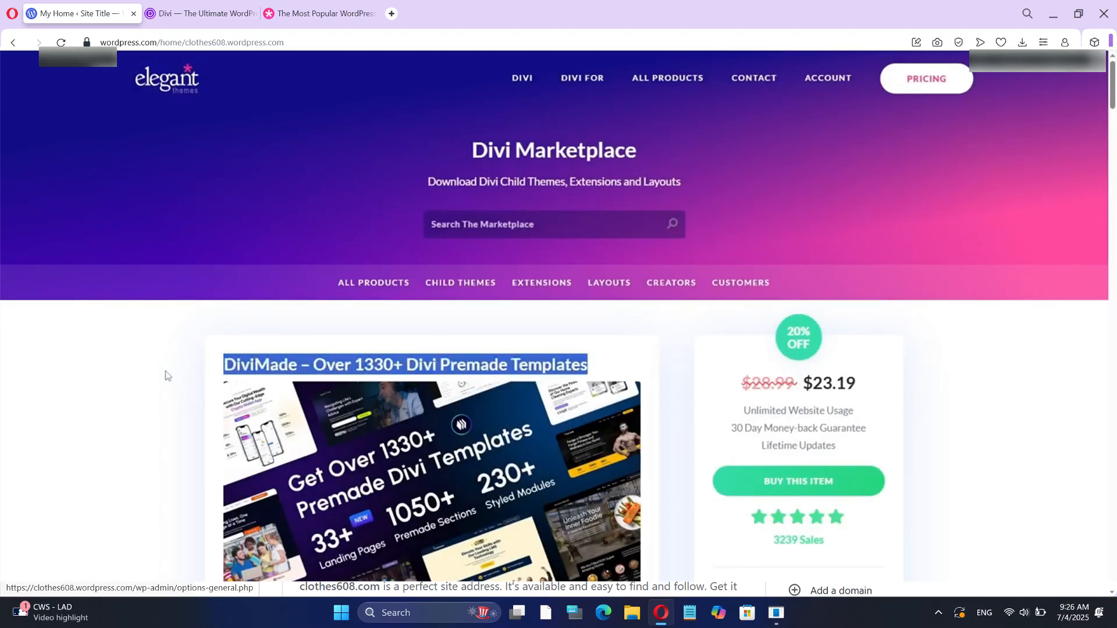
- Examine the DiviMade template pack's preview images, details and author information on its Divi Marketplace page
click(221, 369)
scroll(508, 344, down, 6)
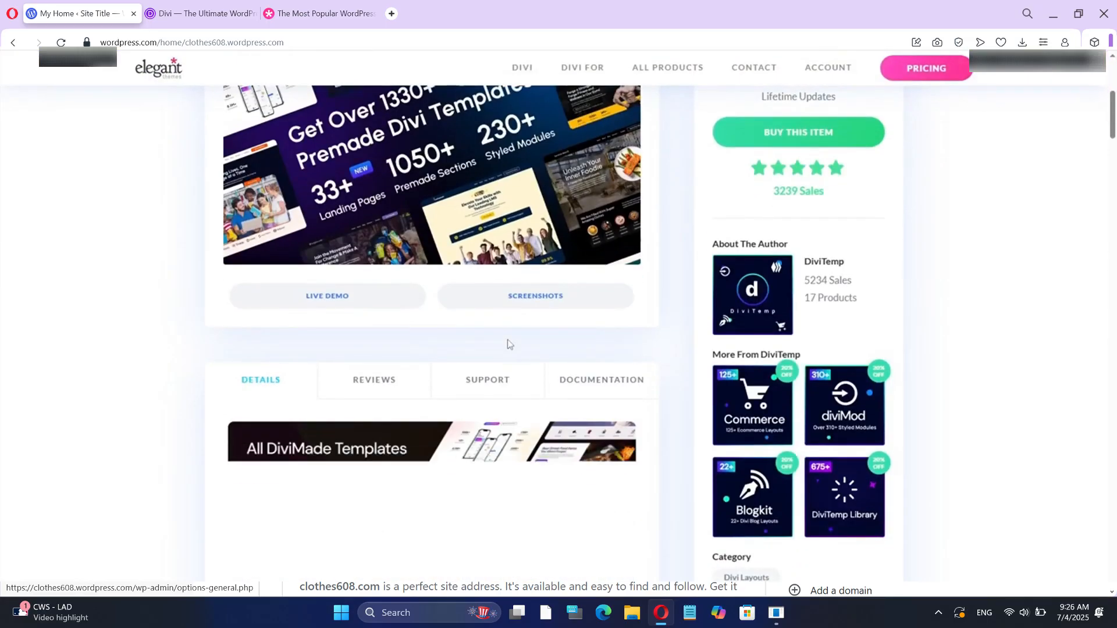
scroll(508, 344, down, 6)
scroll(508, 344, up, 4)
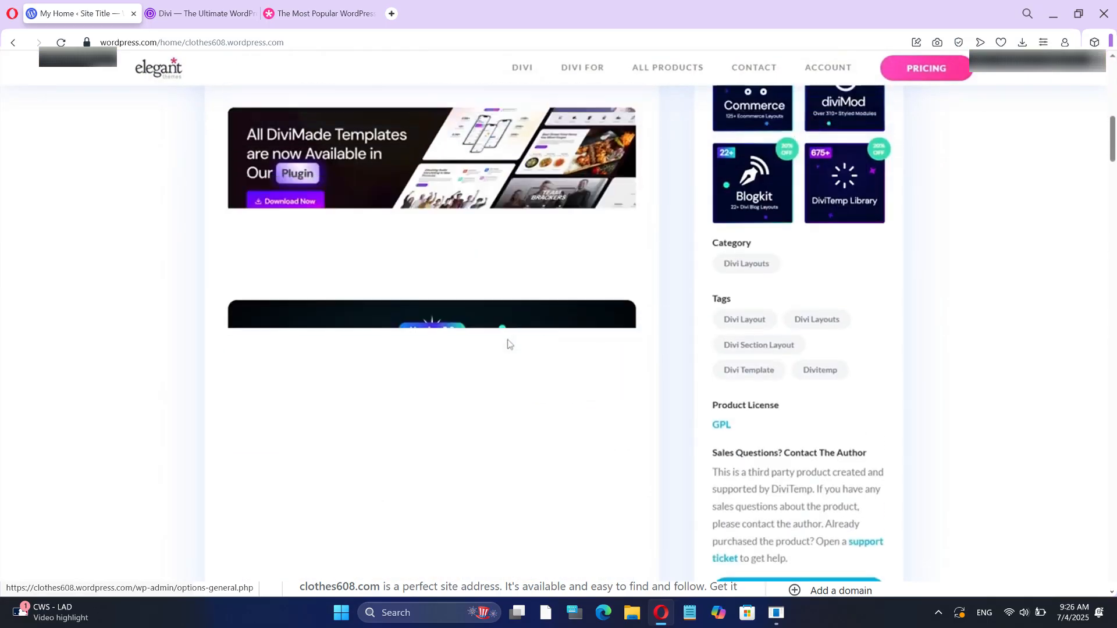
scroll(508, 344, up, 6)
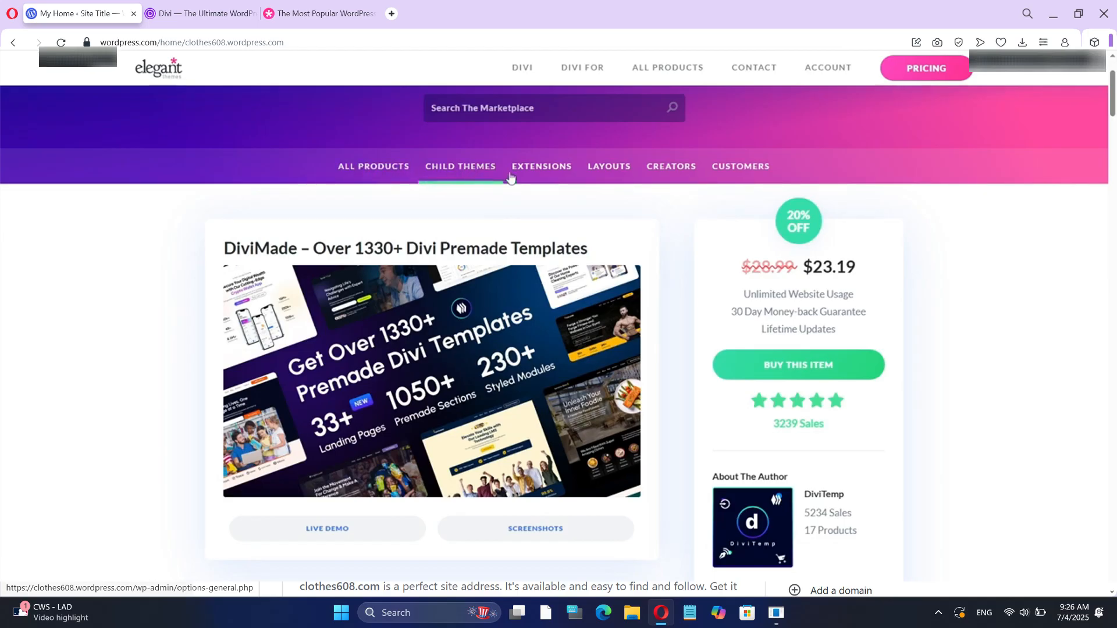
scroll(571, 181, down, 8)
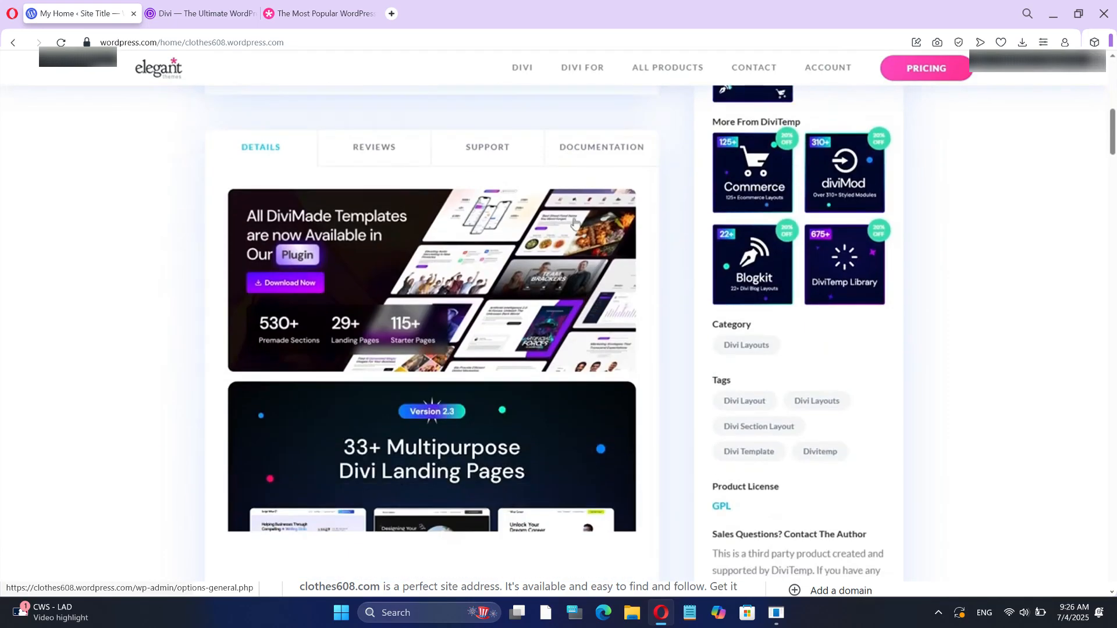
scroll(557, 266, down, 10)
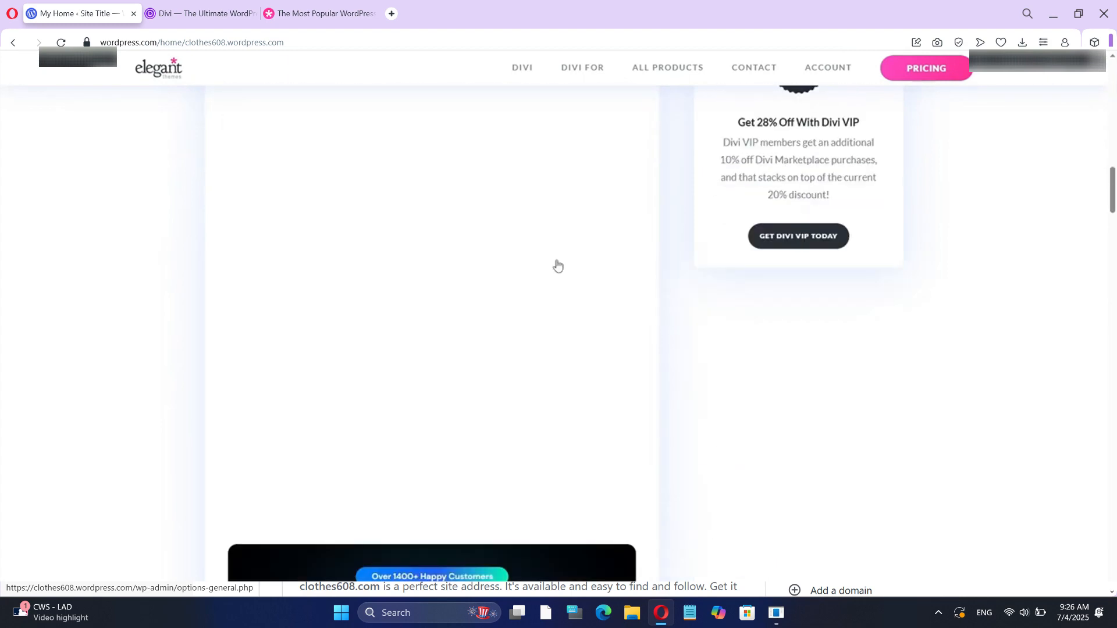
scroll(556, 262, down, 4)
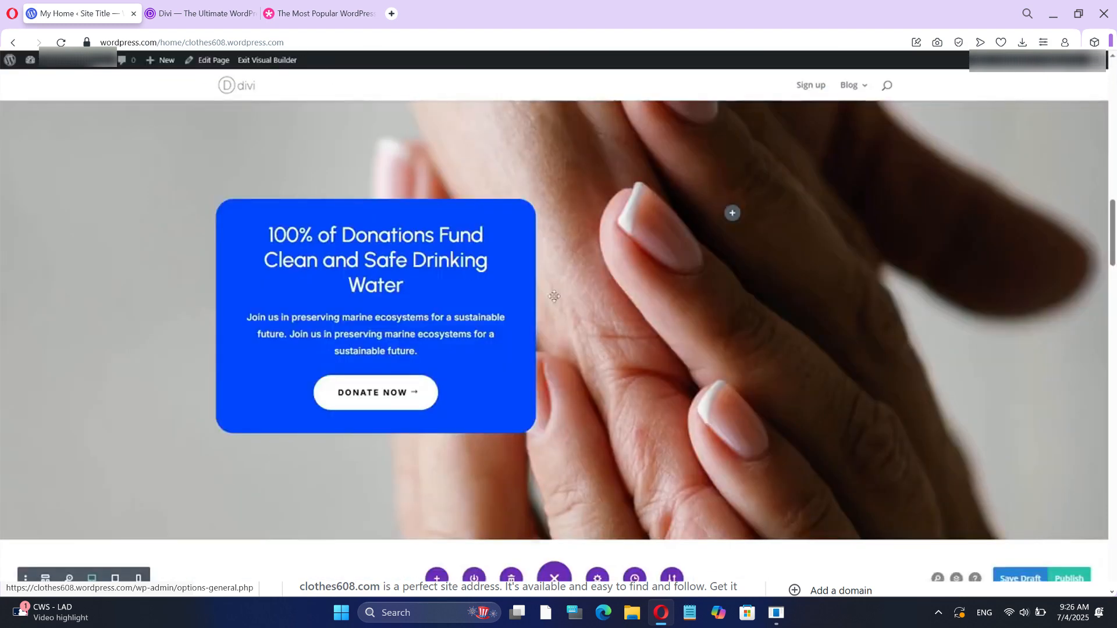
- Publish the home page from the Divi visual builder
scroll(1016, 427, down, 6)
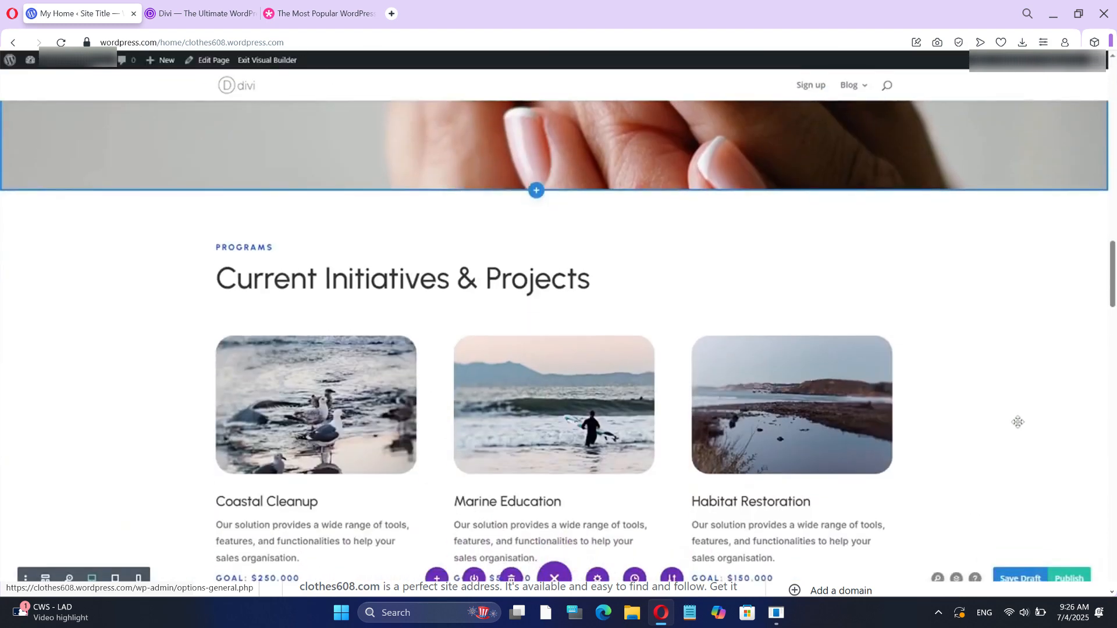
click(1069, 579)
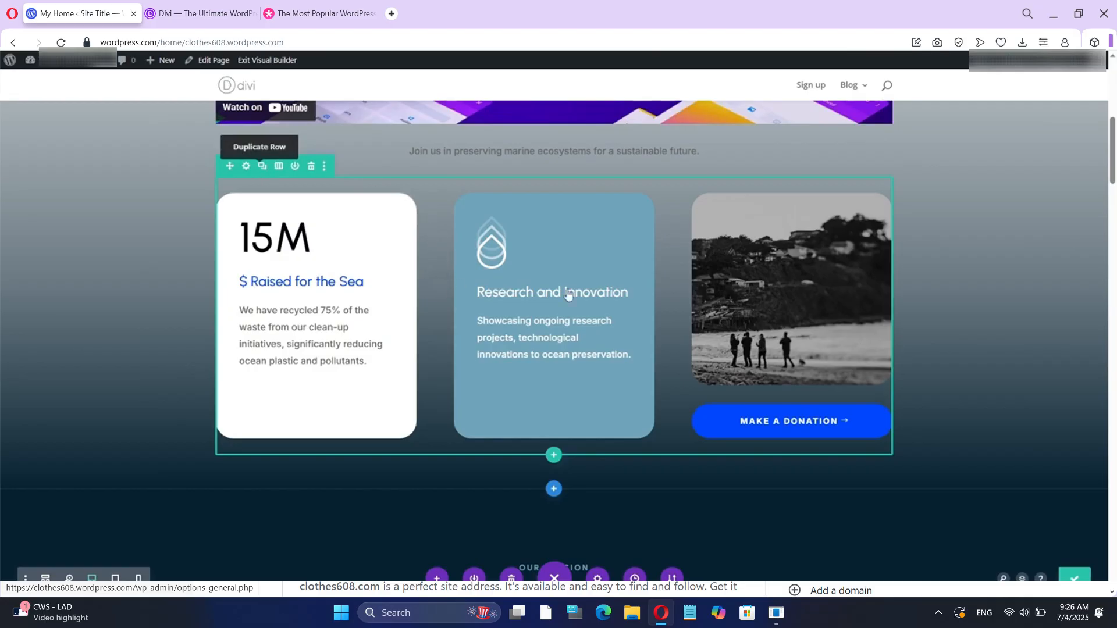
- Examine the starter sites and premade layouts sections of the Elegant Themes Divi page
scroll(745, 407, down, 4)
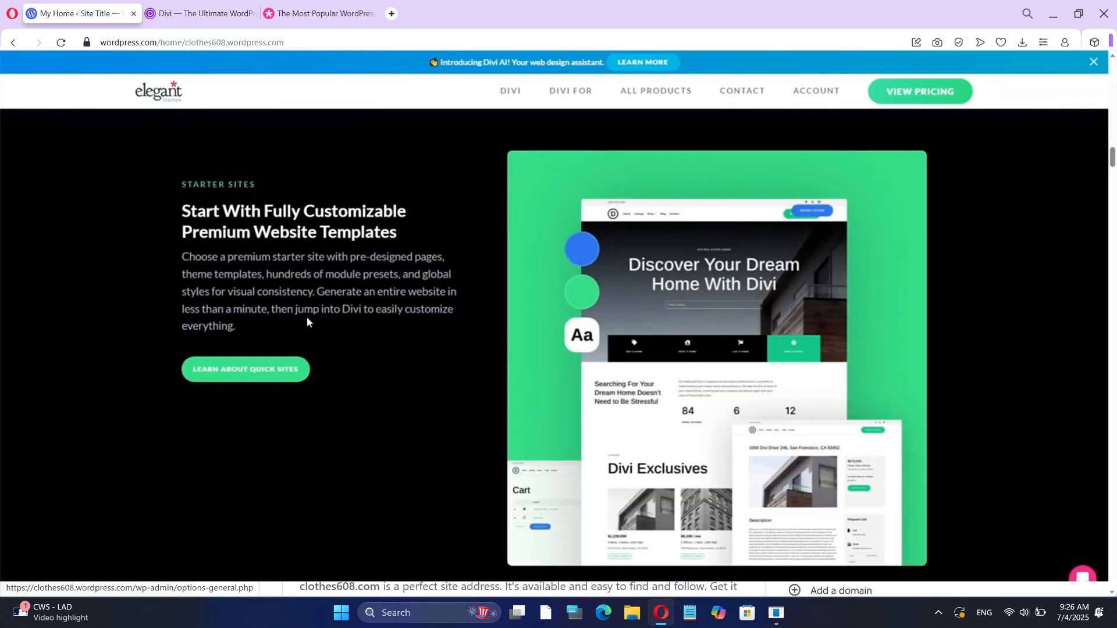
scroll(306, 317, down, 8)
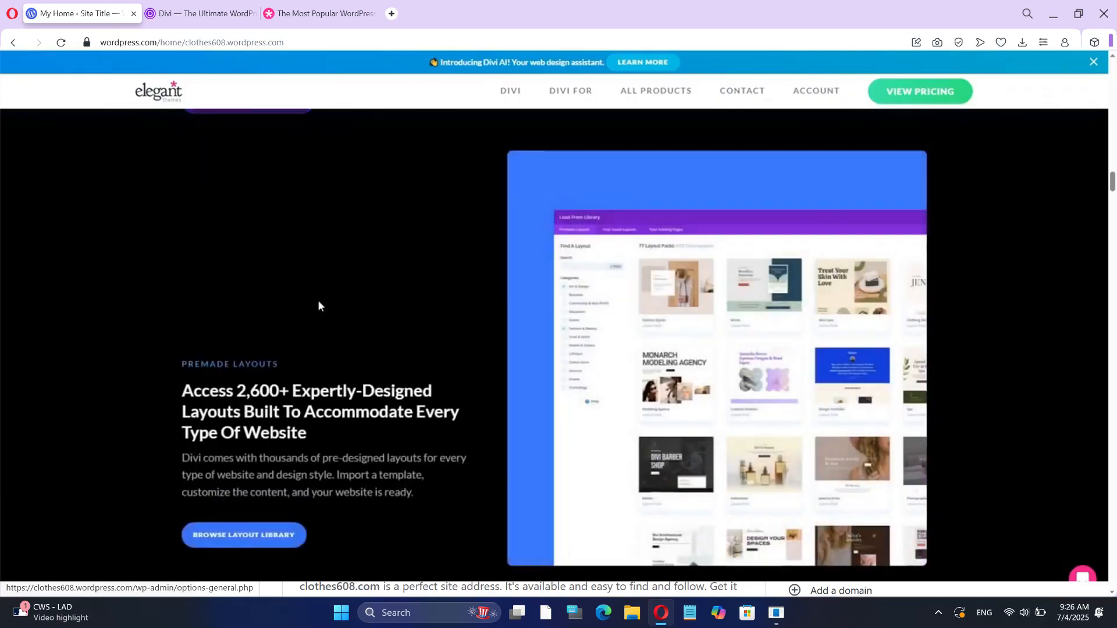